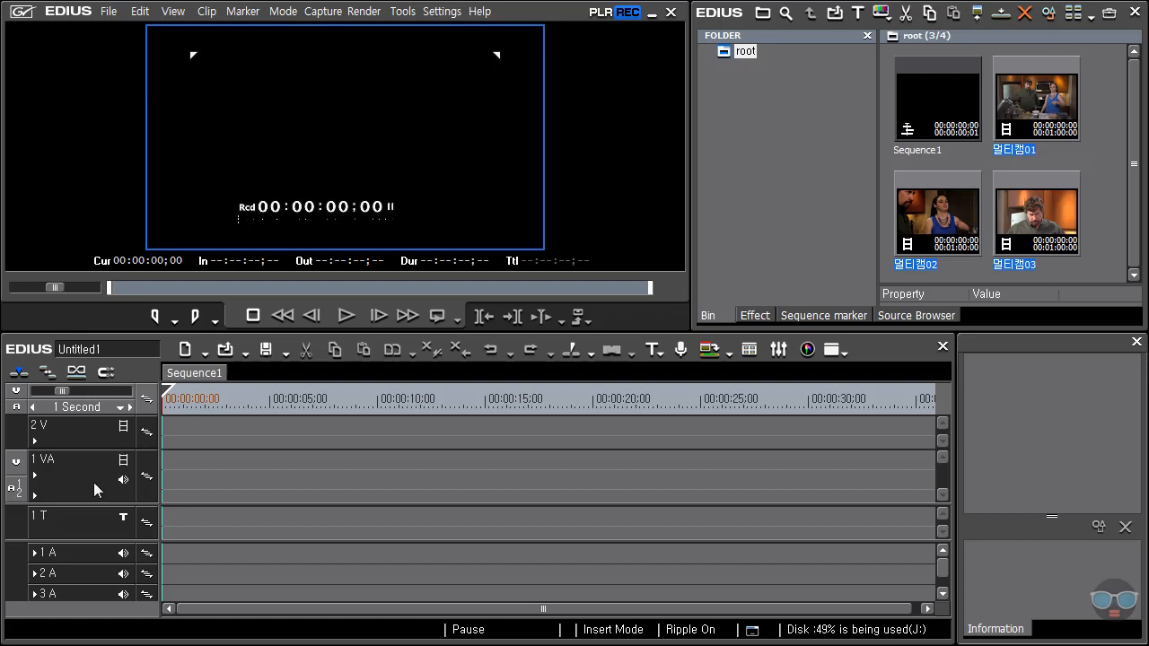
- Delete the 2 V track and add two VA tracks above the 1 VA track
right_click(80, 430)
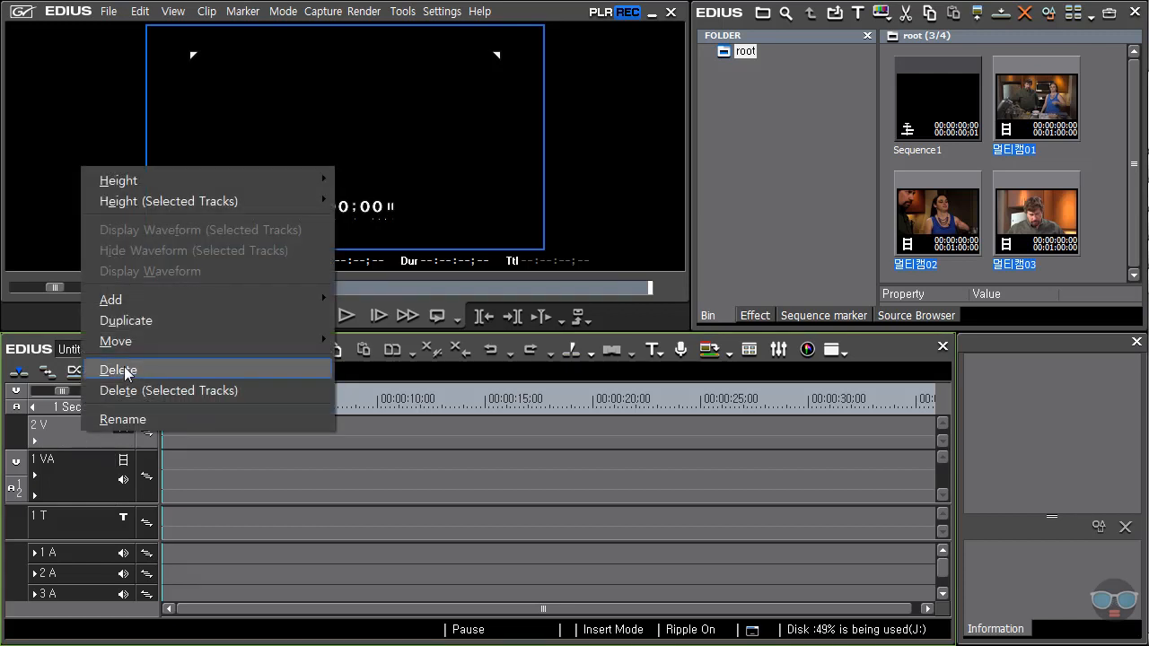
click(123, 368)
right_click(84, 449)
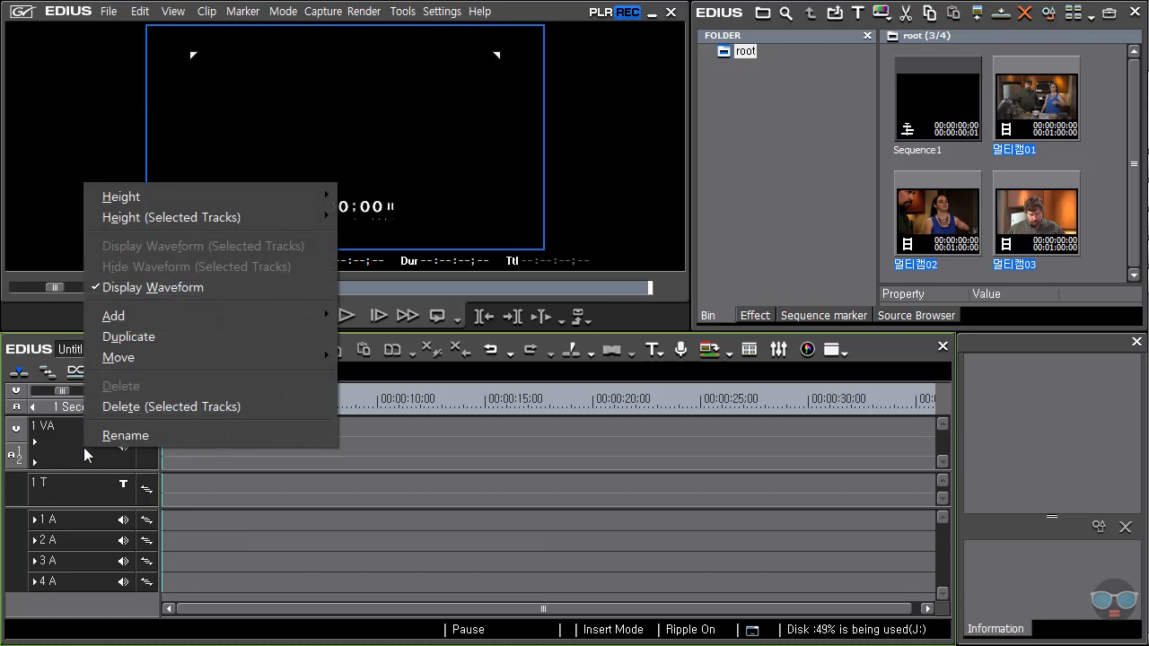
mouse_move(141, 321)
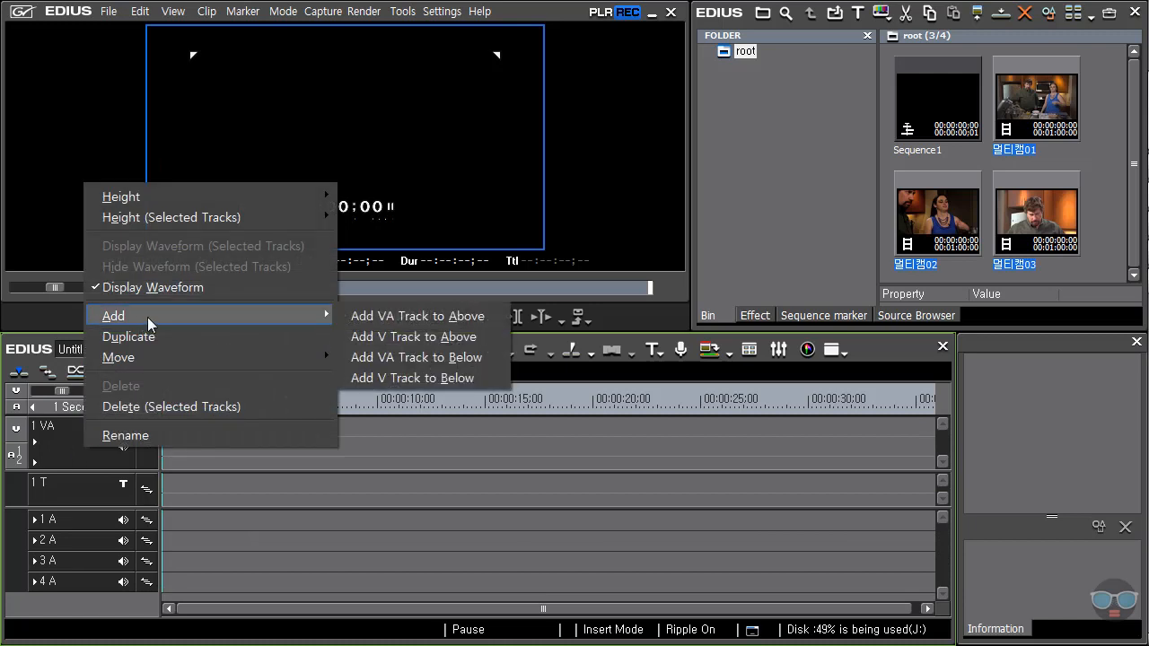
click(417, 316)
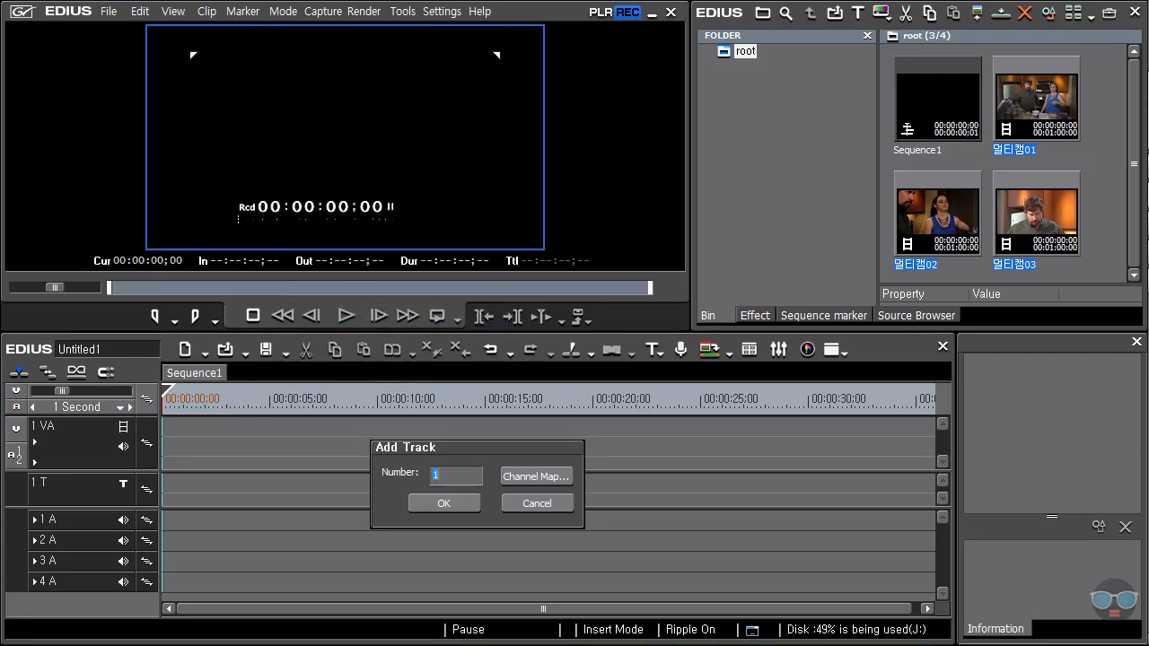
text(2)
click(447, 502)
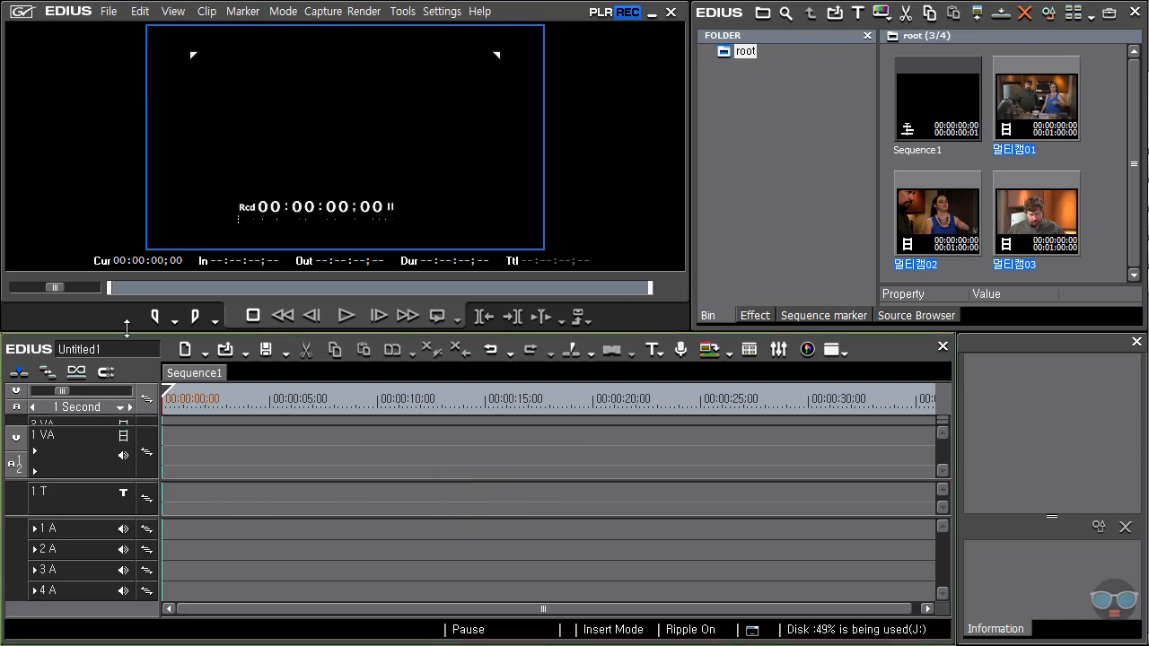
drag(136, 335, 136, 236)
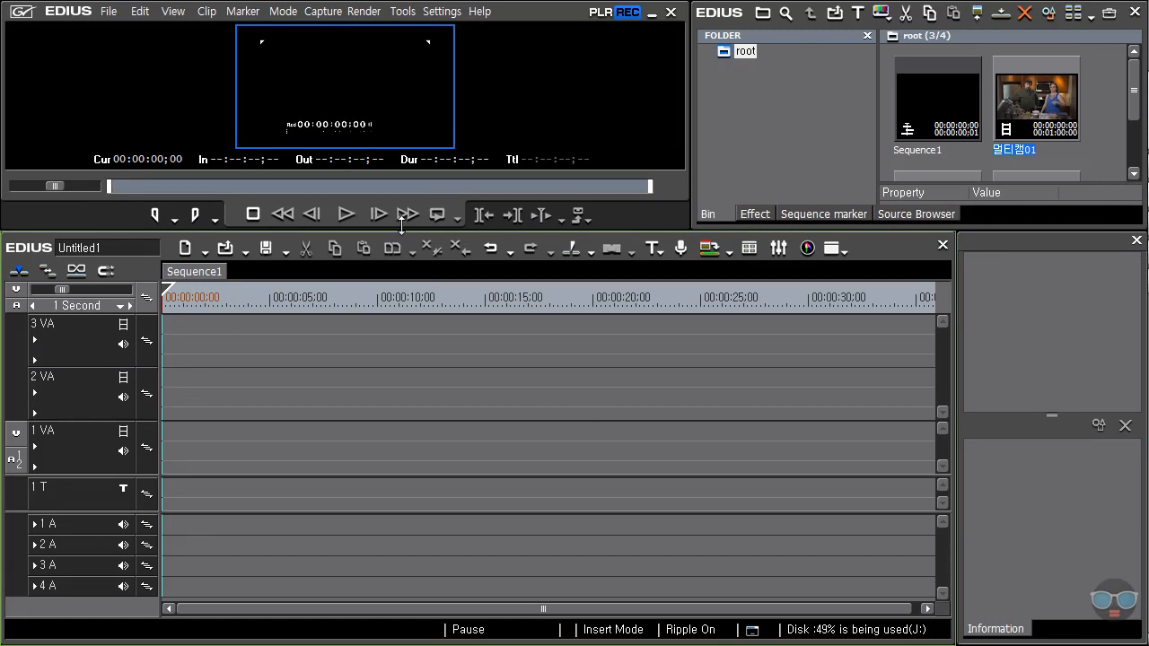
drag(411, 229, 410, 271)
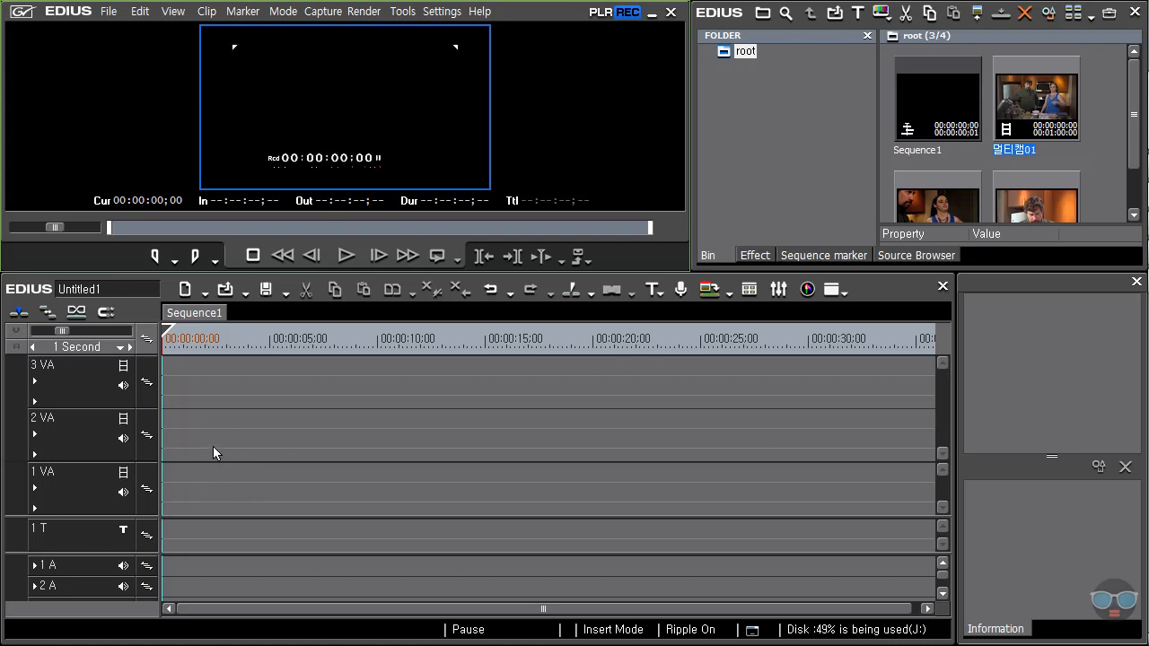
- Switch the sequence with its three VA tracks to Multicam Mode
click(283, 11)
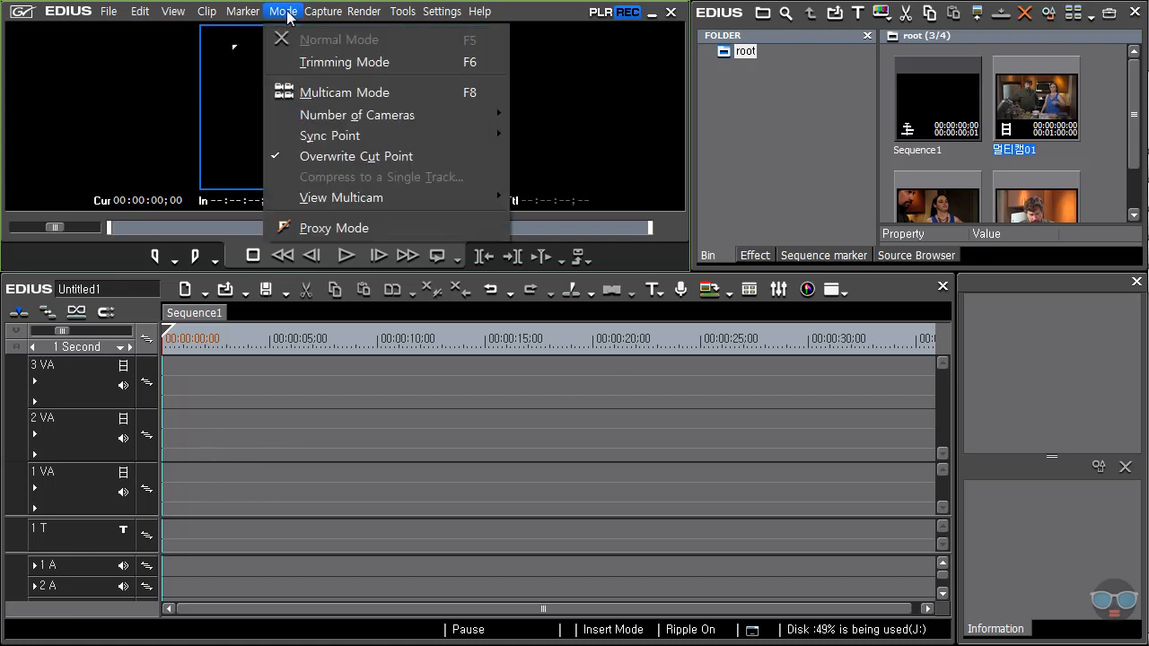
click(368, 93)
click(99, 421)
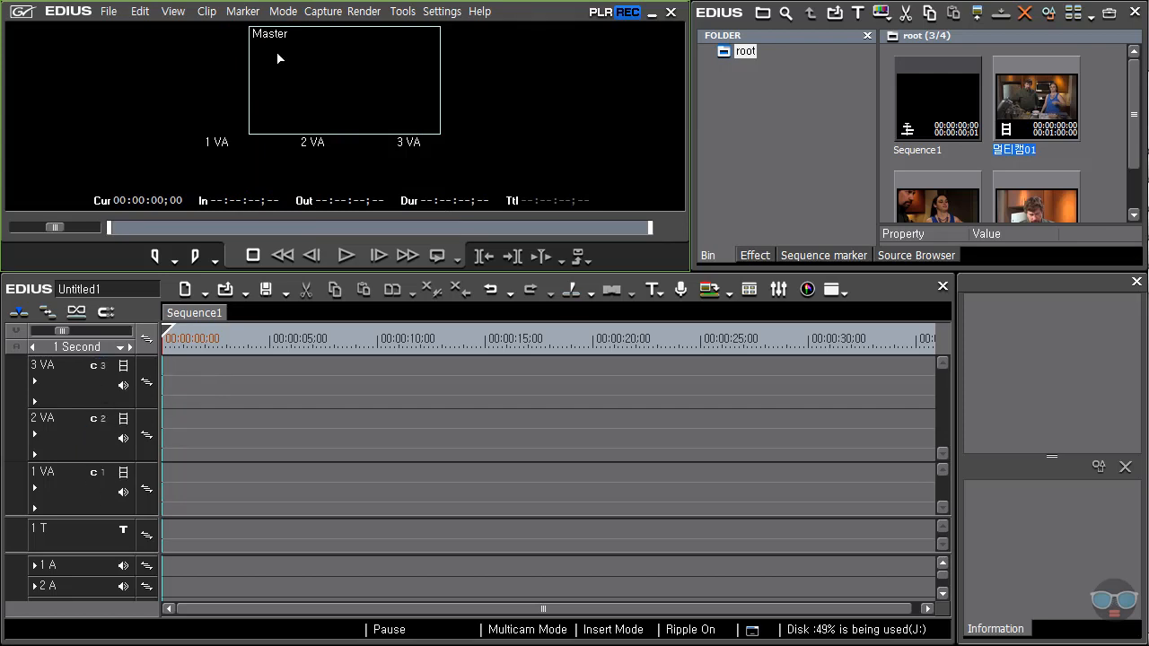
click(284, 11)
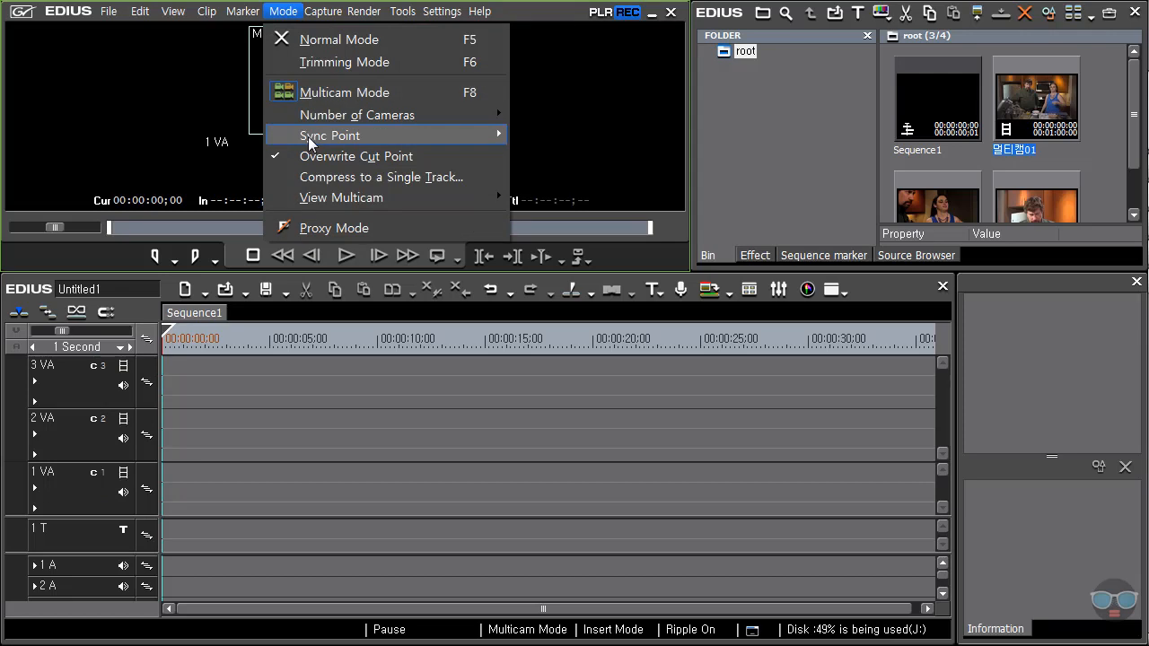
mouse_move(307, 139)
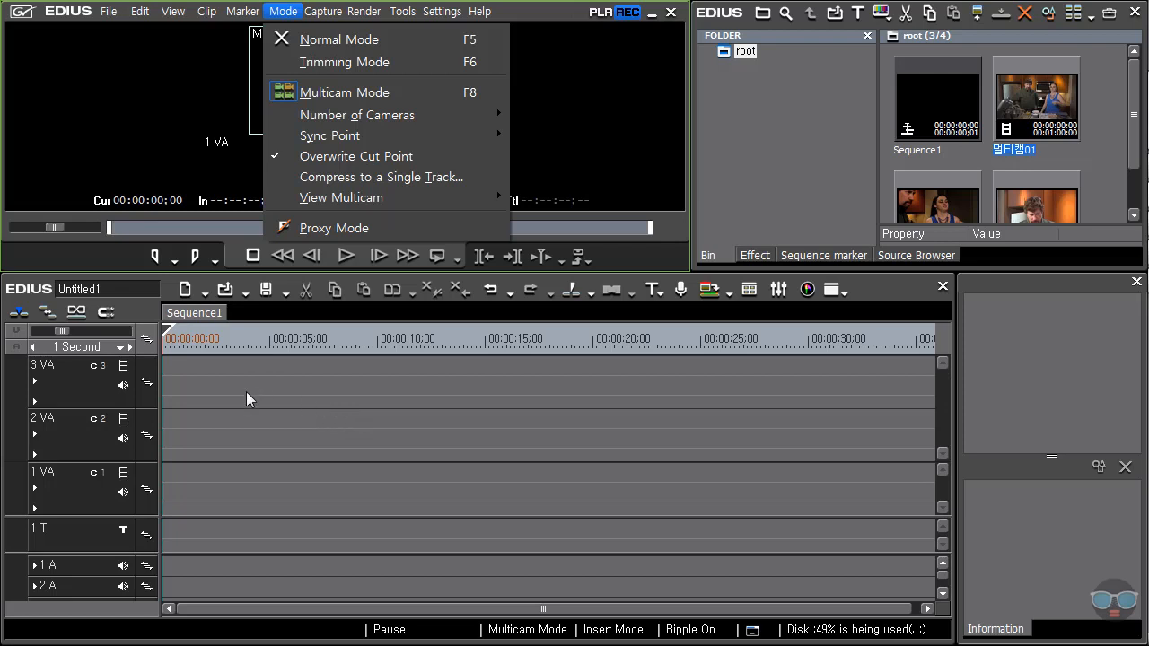
click(170, 334)
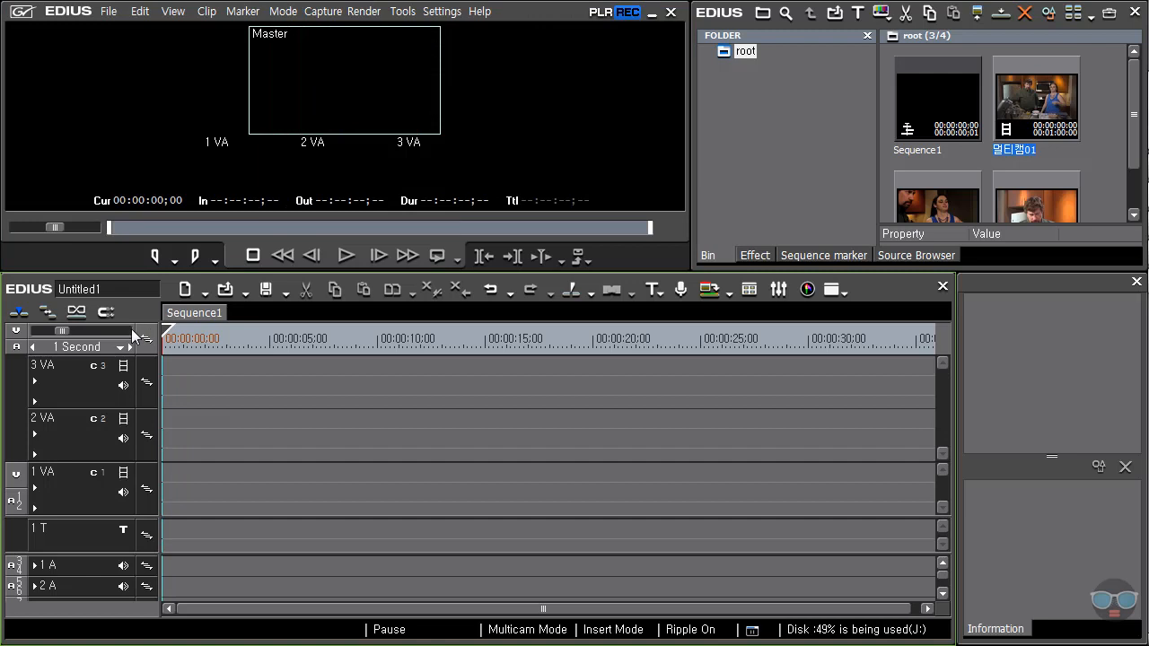
- Place the clips 멀티캠01, 멀티캠02 and 멀티캠03 from the bin at the timeline start on tracks 1 VA, 2 VA and 3 VA, and preview the angles
click(74, 495)
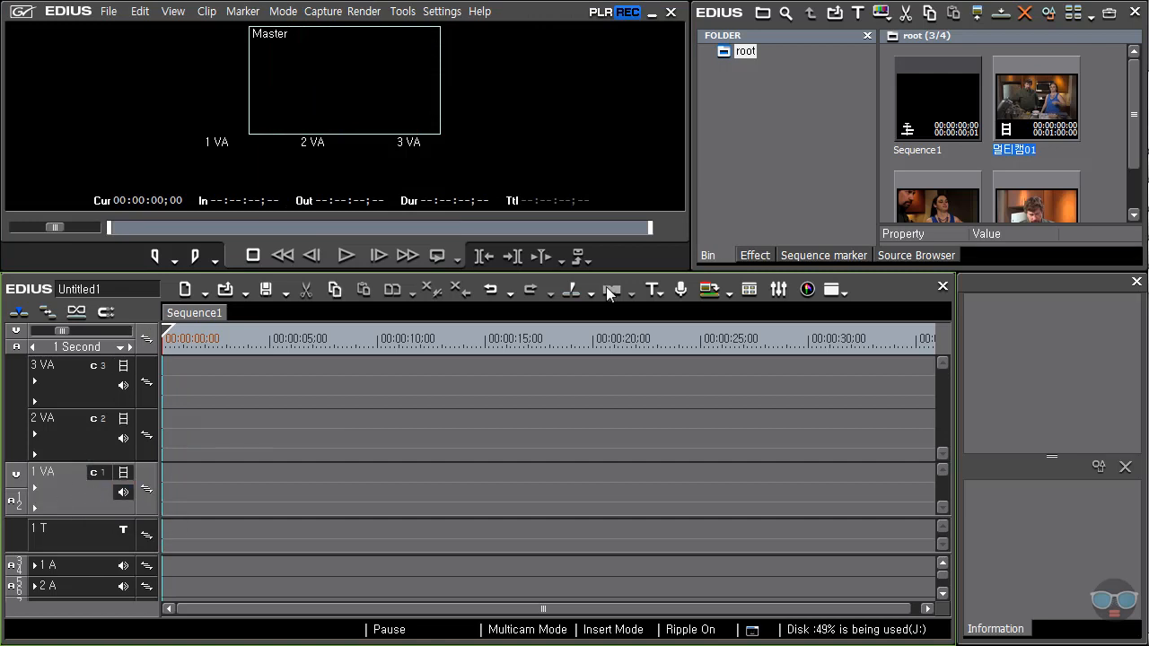
click(1052, 135)
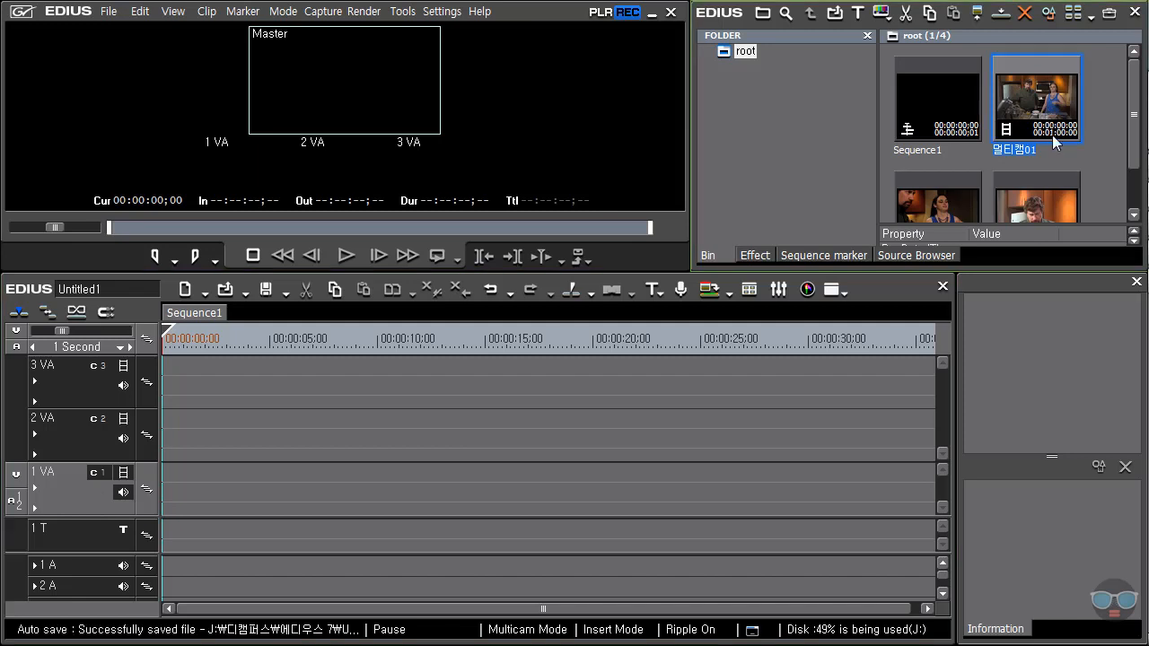
ctrl+click(938, 206)
ctrl+click(1021, 204)
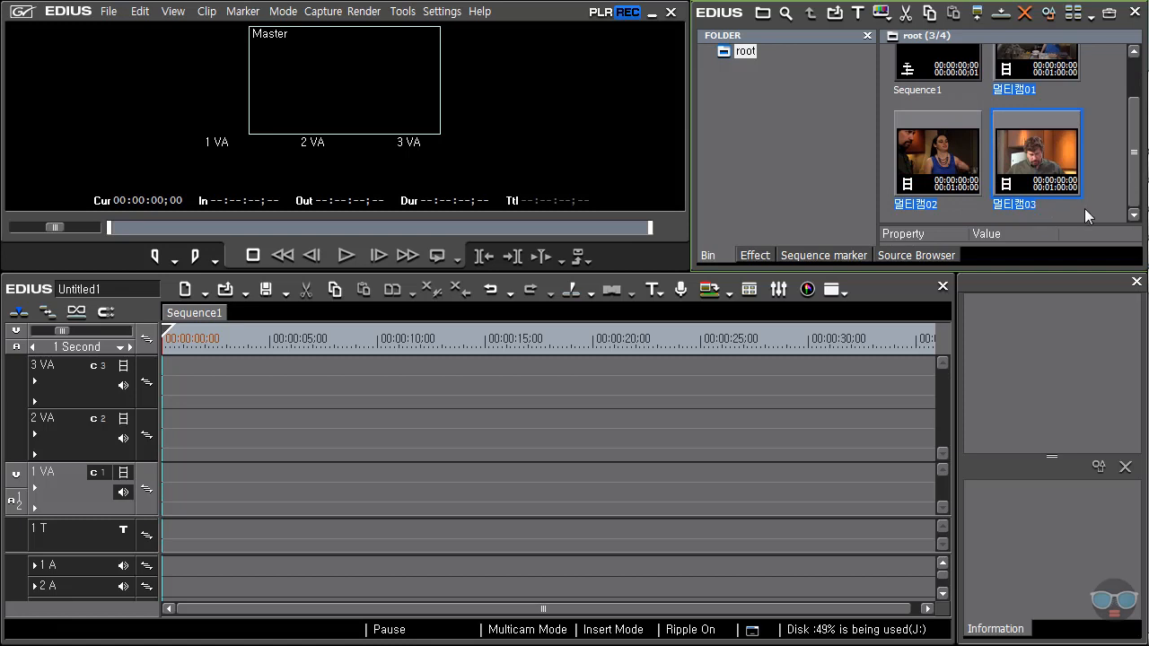
drag(1136, 163, 1135, 150)
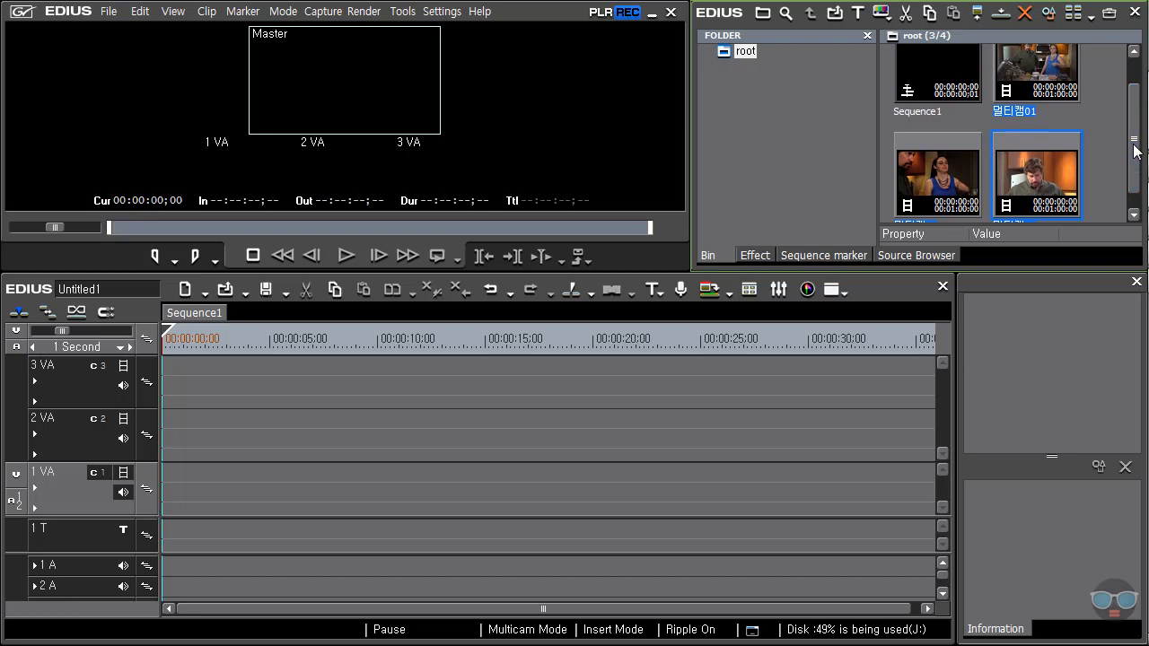
click(1003, 20)
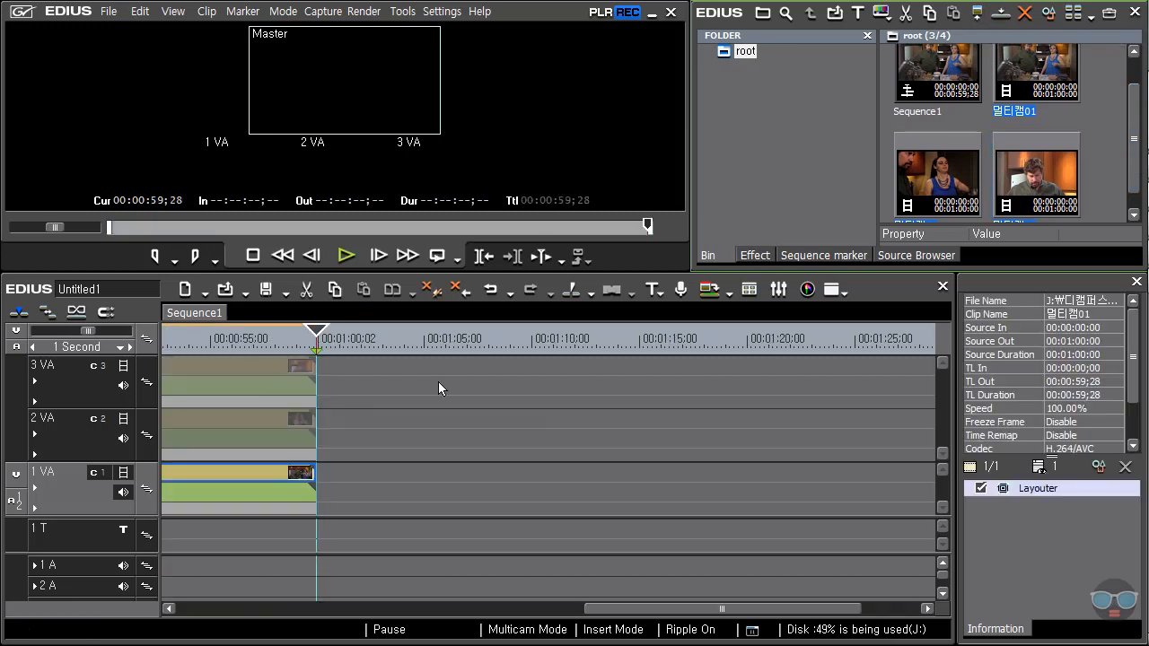
drag(699, 610, 235, 607)
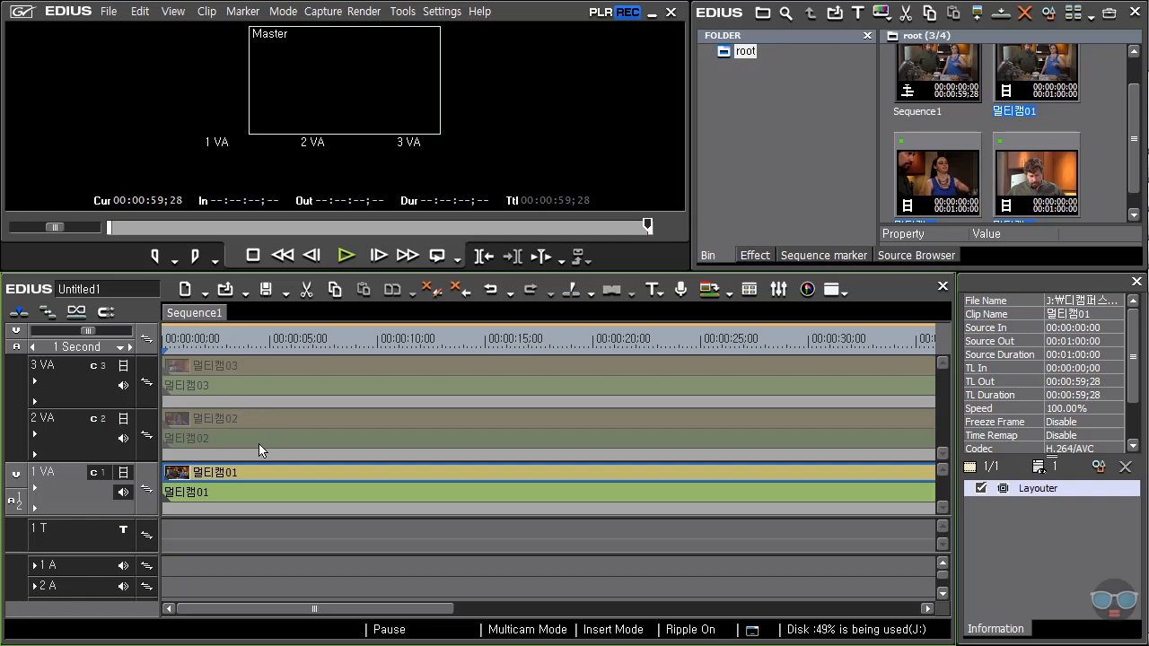
click(193, 339)
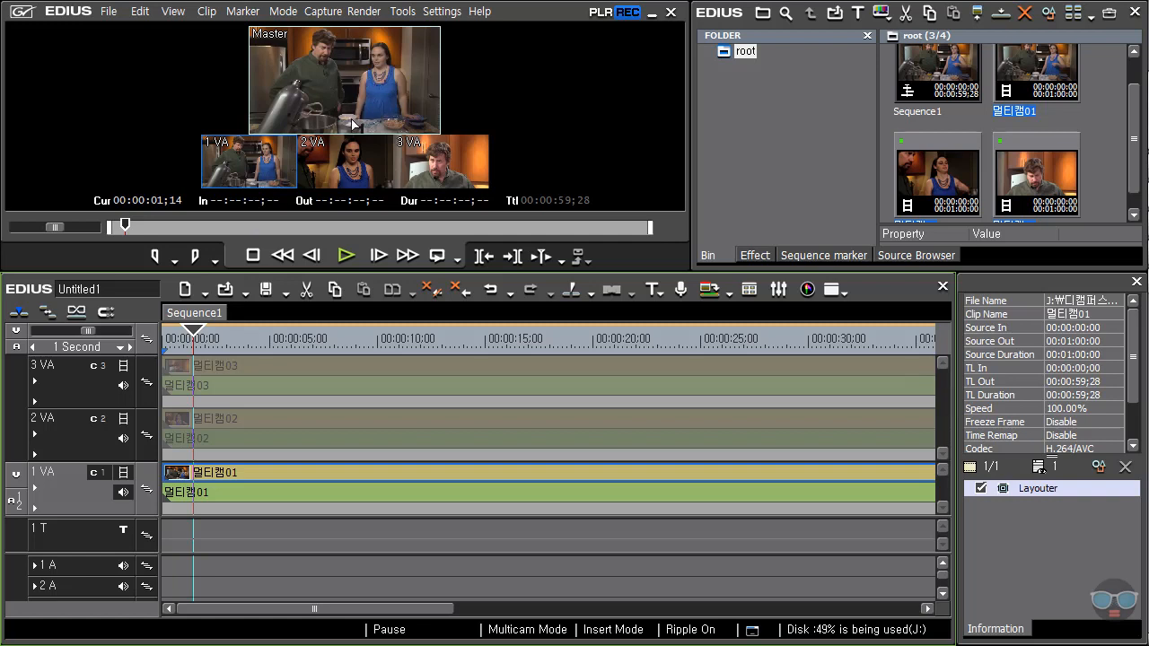
click(284, 13)
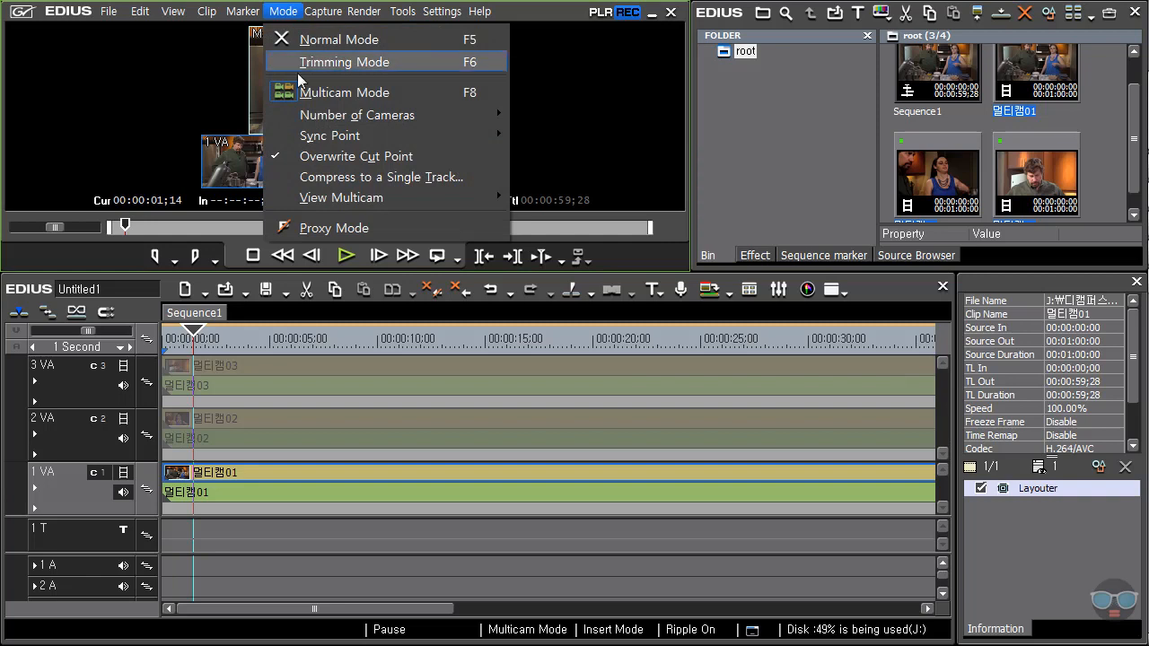
click(369, 92)
click(479, 11)
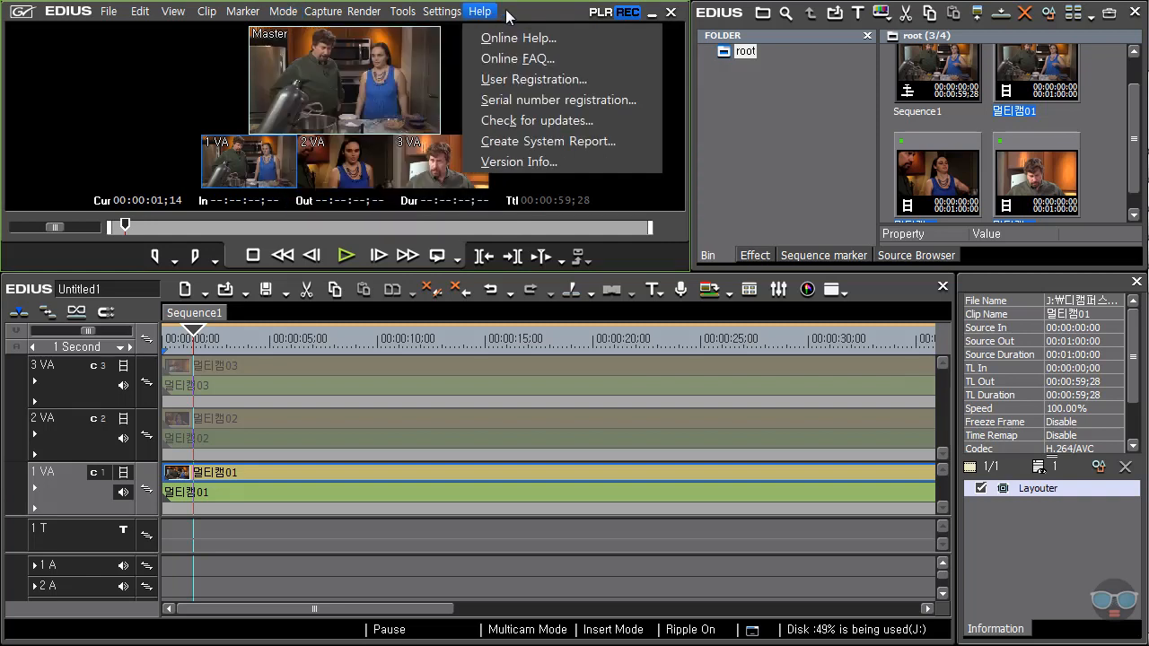
click(562, 16)
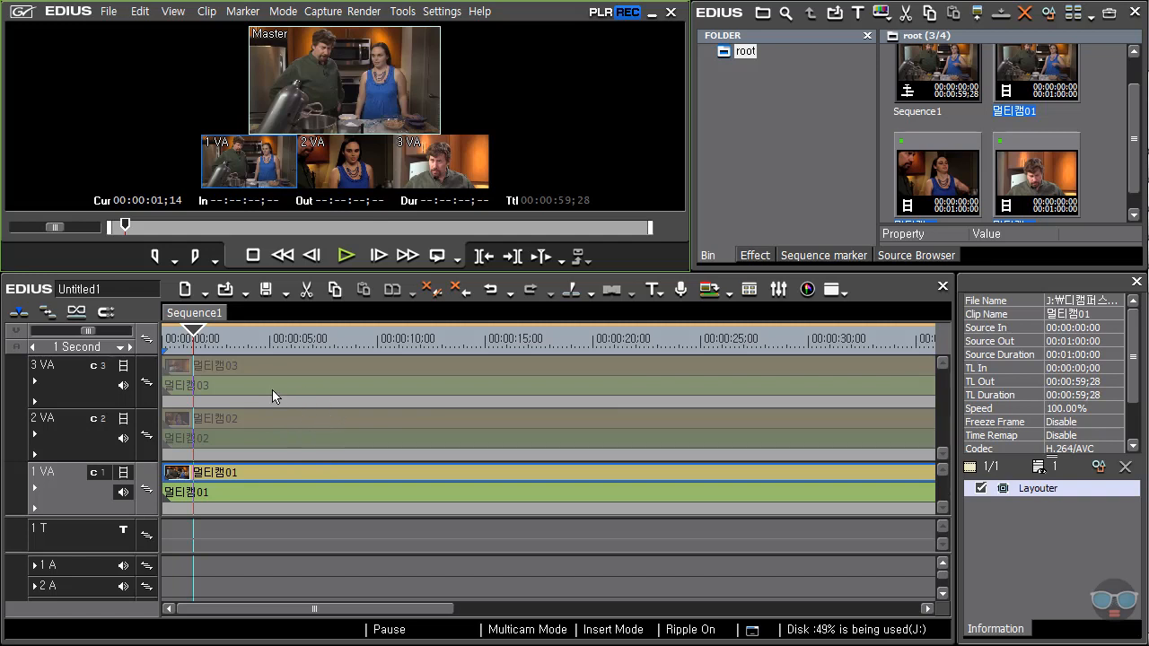
- Delete the three clips from tracks 1 VA, 2 VA and 3 VA and return the playhead to the start of the timeline
click(269, 494)
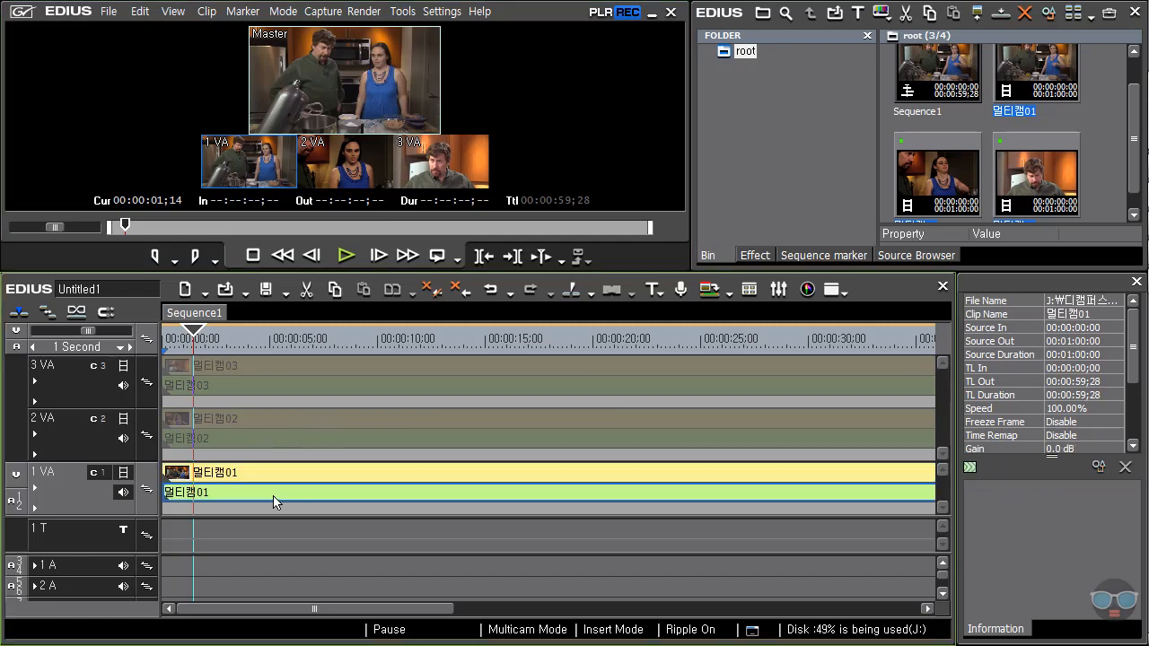
key(Delete)
click(263, 427)
key(Delete)
click(276, 377)
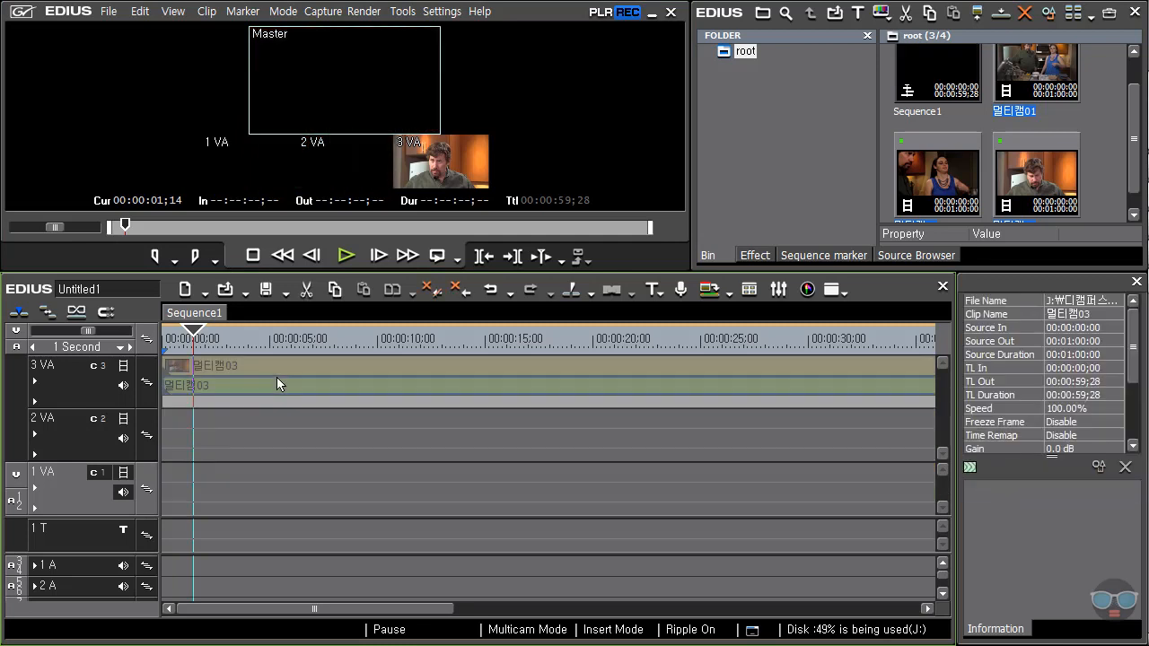
key(Delete)
key(Home)
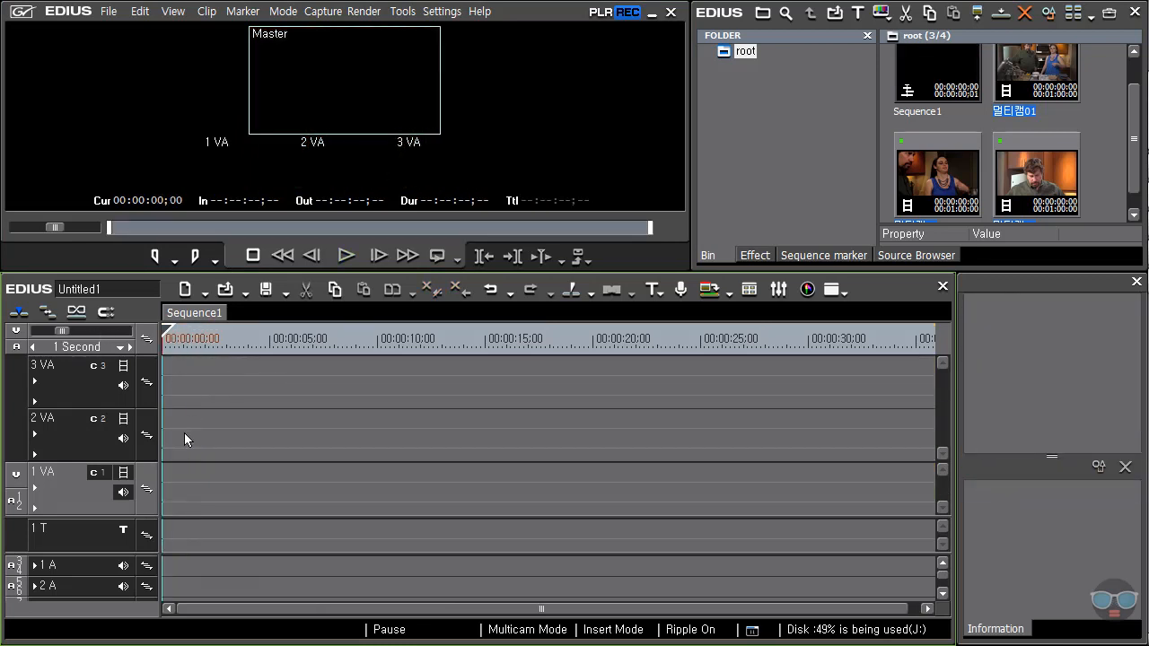
- Return to Normal Mode and place the 멀티캠01 clip from the bin at the start of the 1 VA track
click(1037, 81)
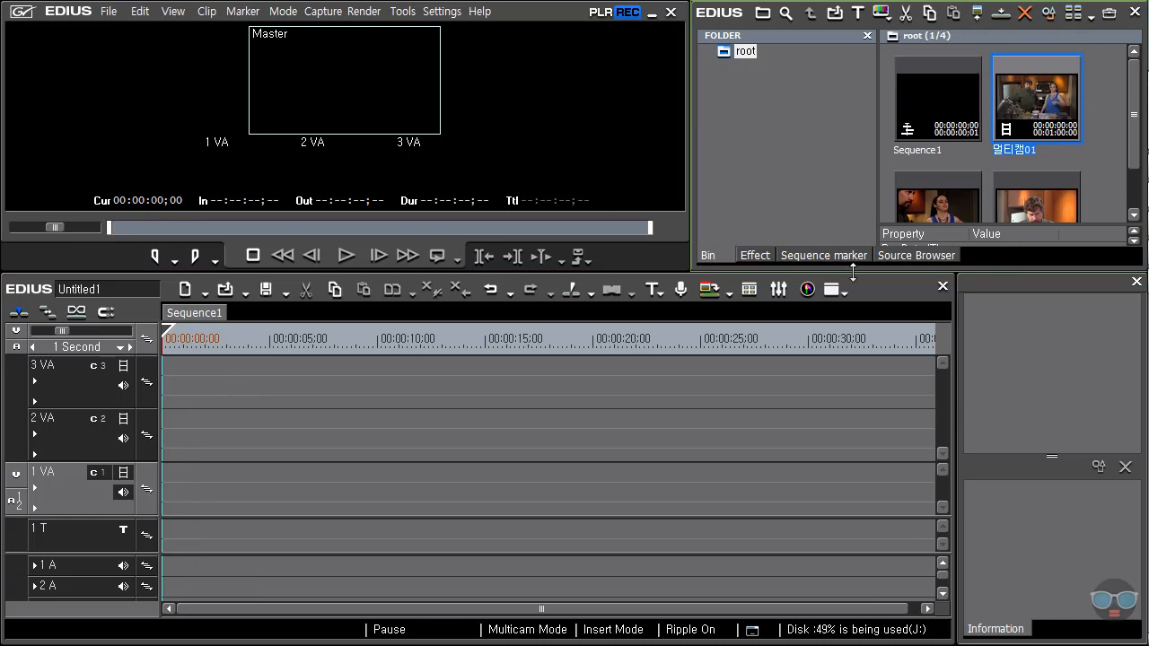
drag(836, 271, 838, 316)
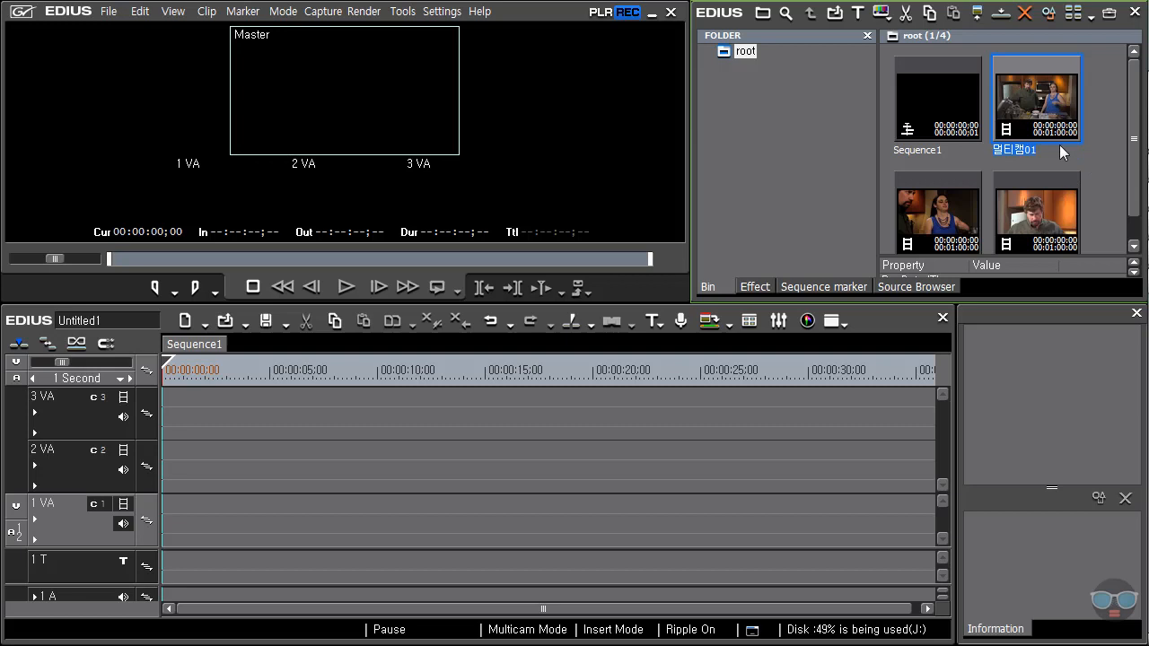
click(283, 11)
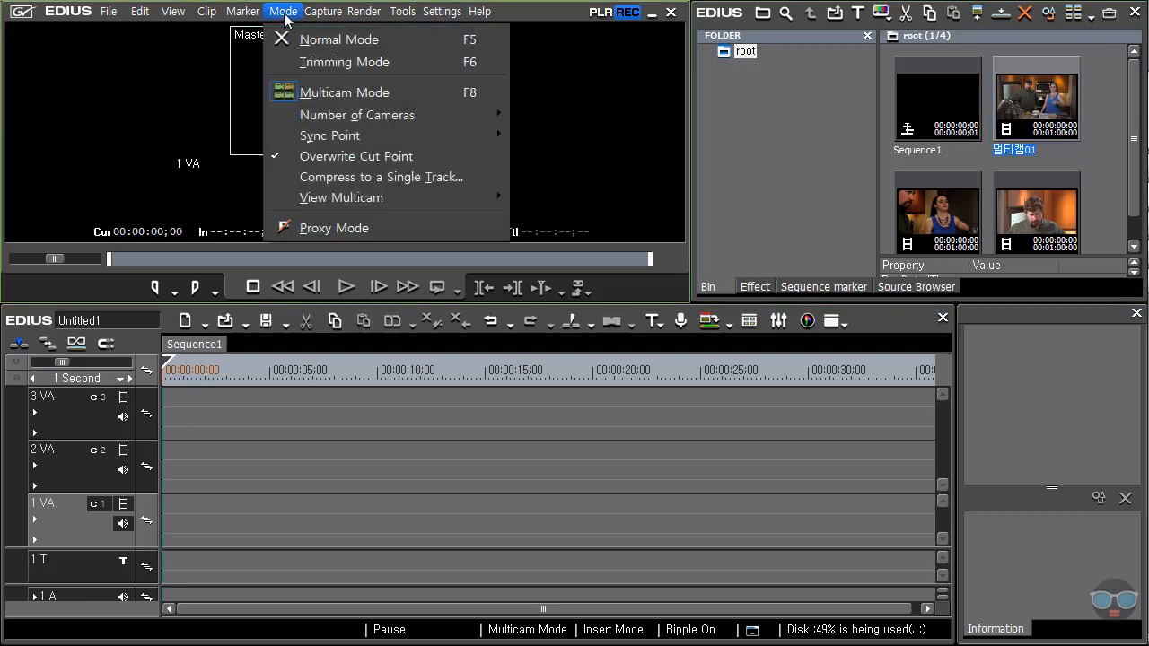
click(326, 39)
drag(1034, 109, 201, 529)
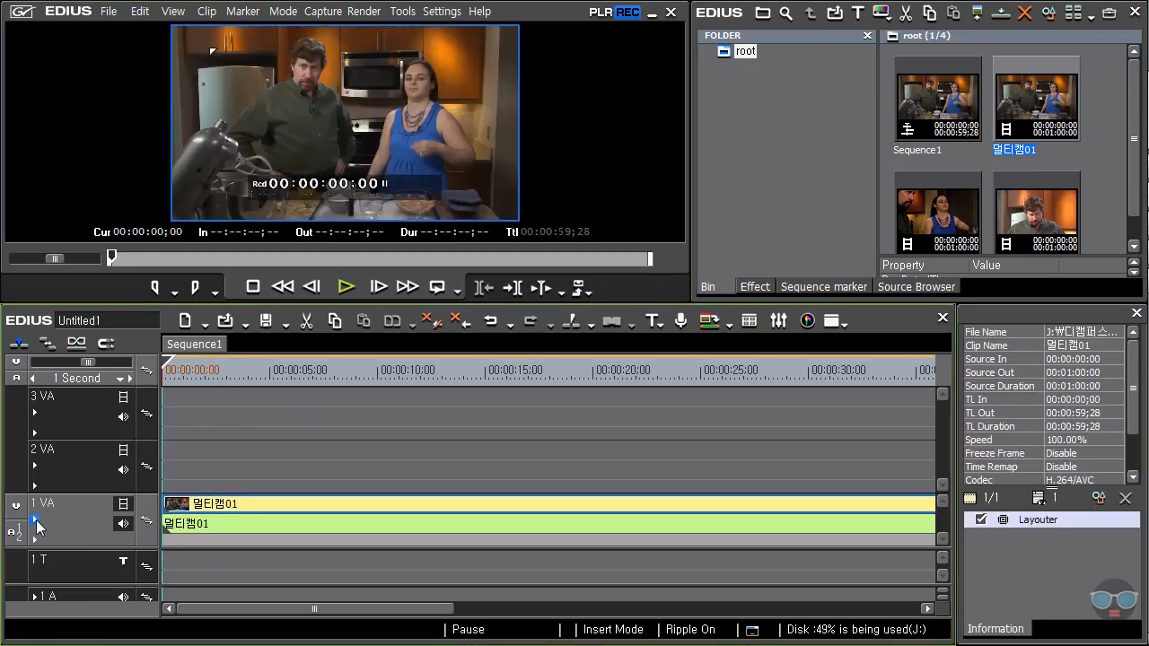
- Expand the 1 VA track's audio to show its waveform and increase the height of the track
click(35, 520)
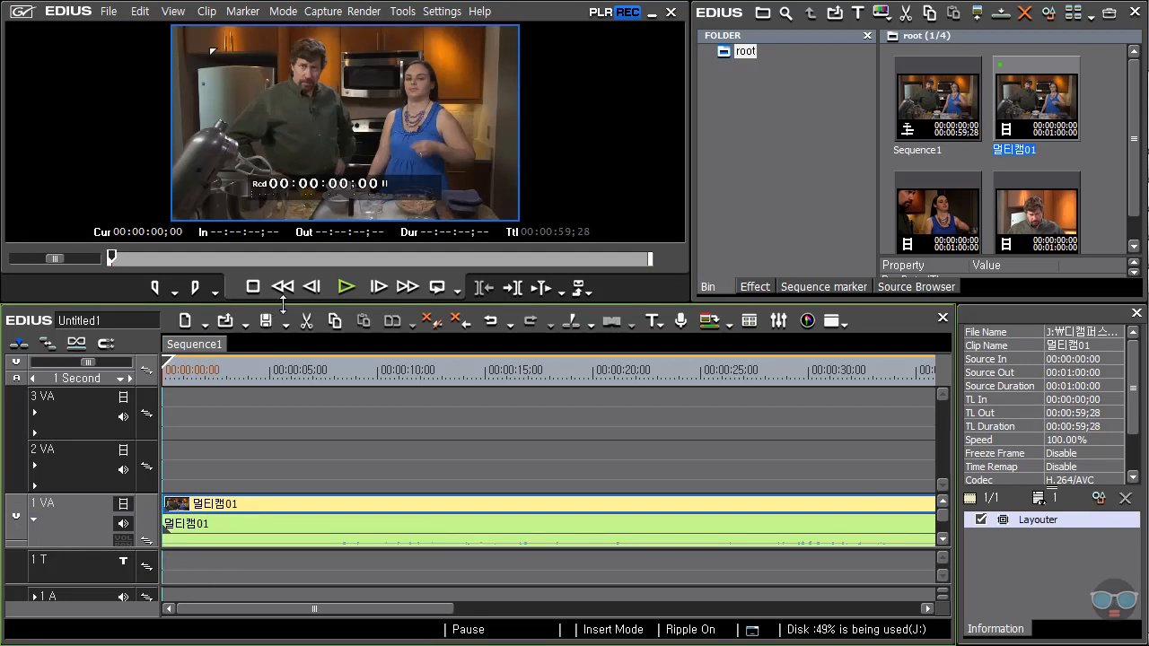
drag(282, 306, 282, 239)
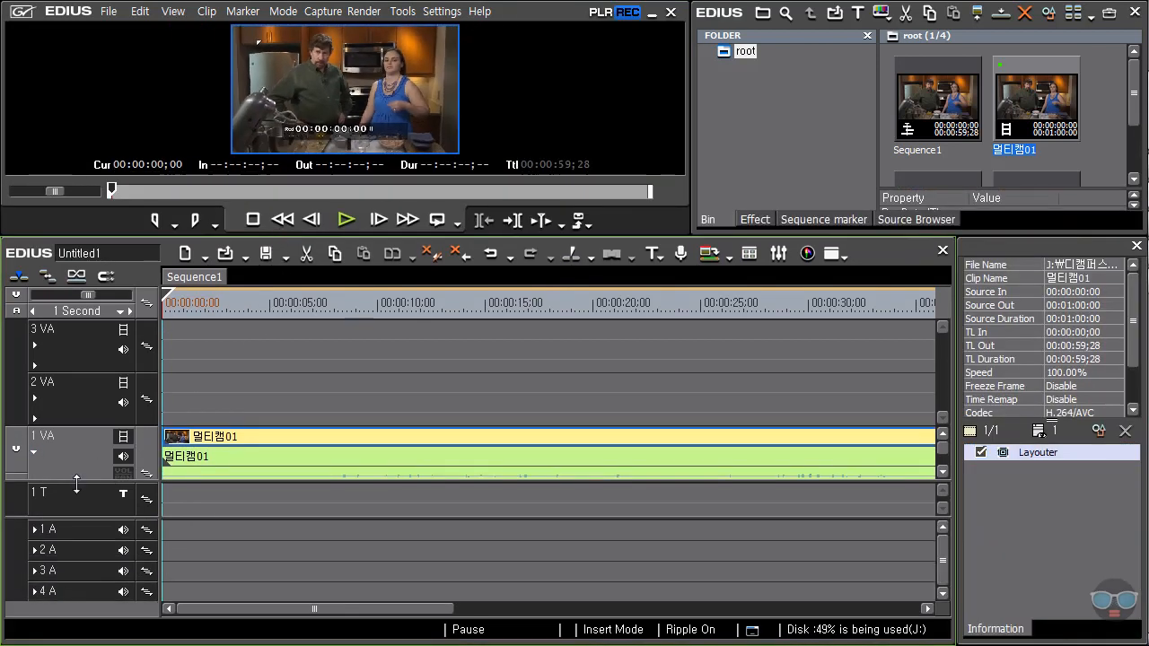
drag(77, 482, 77, 492)
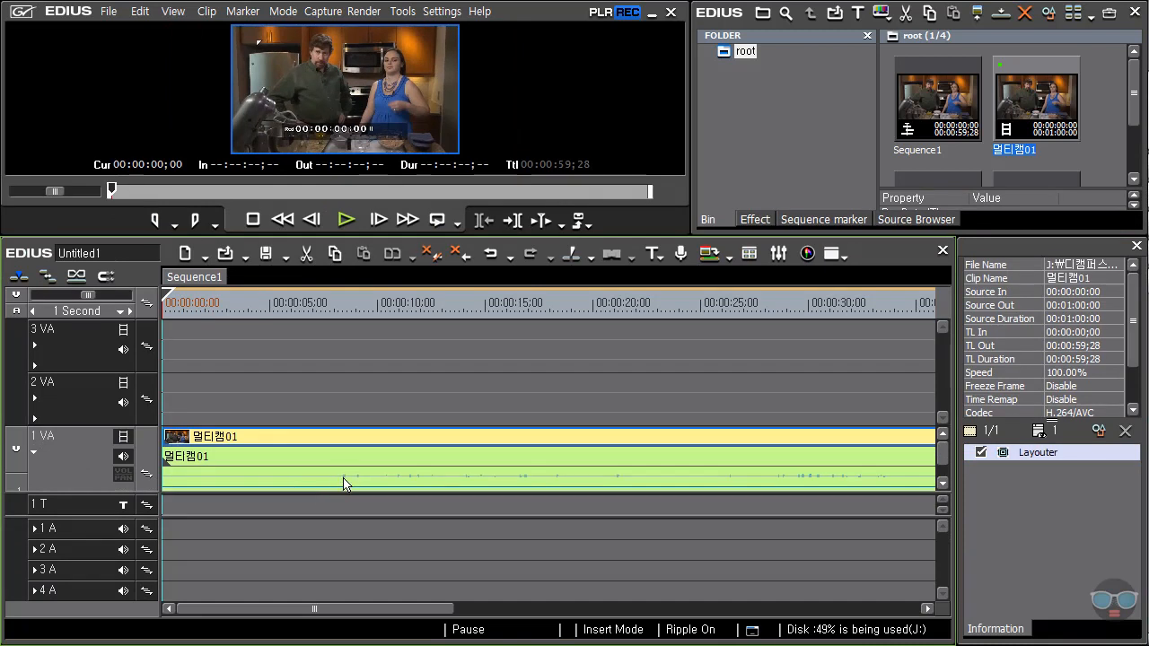
- Play the 멀티캠01 clip from 00:00:08;00 to find where the sound begins, and set the playhead at 00:00:08;12
drag(345, 304, 335, 303)
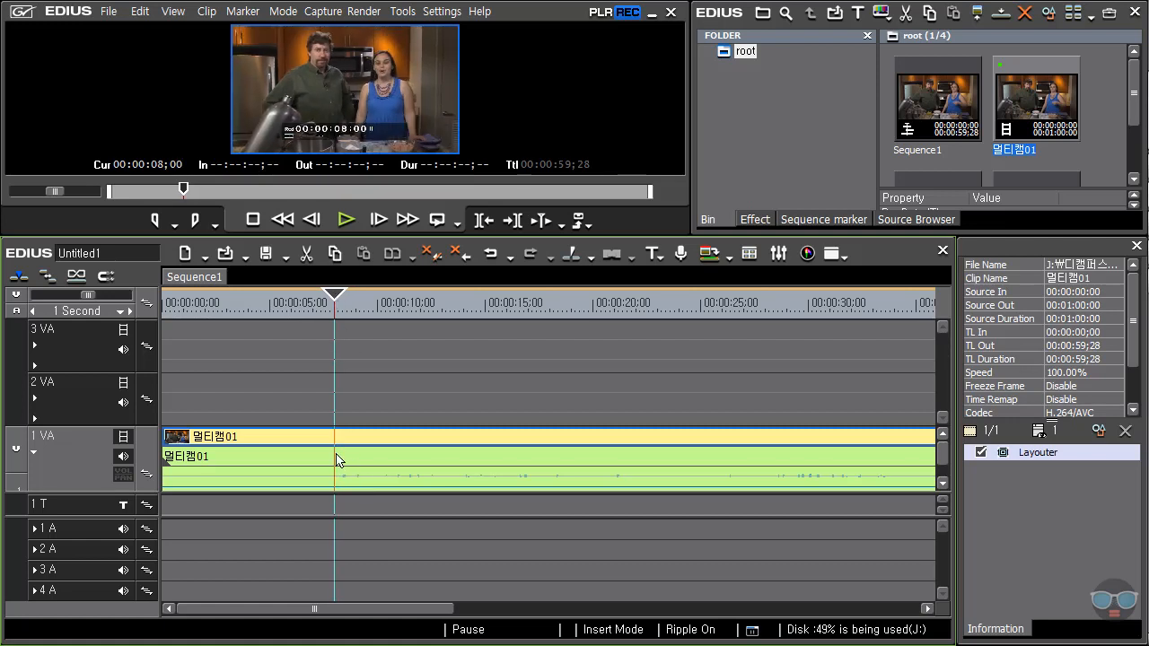
click(346, 220)
click(347, 220)
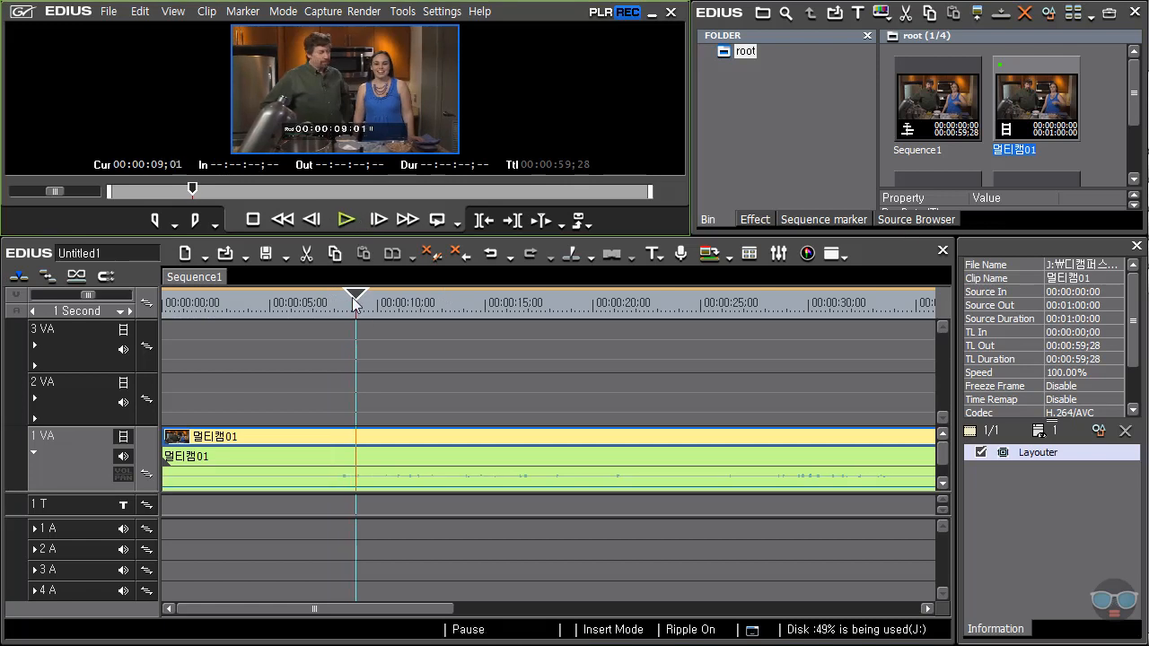
click(342, 304)
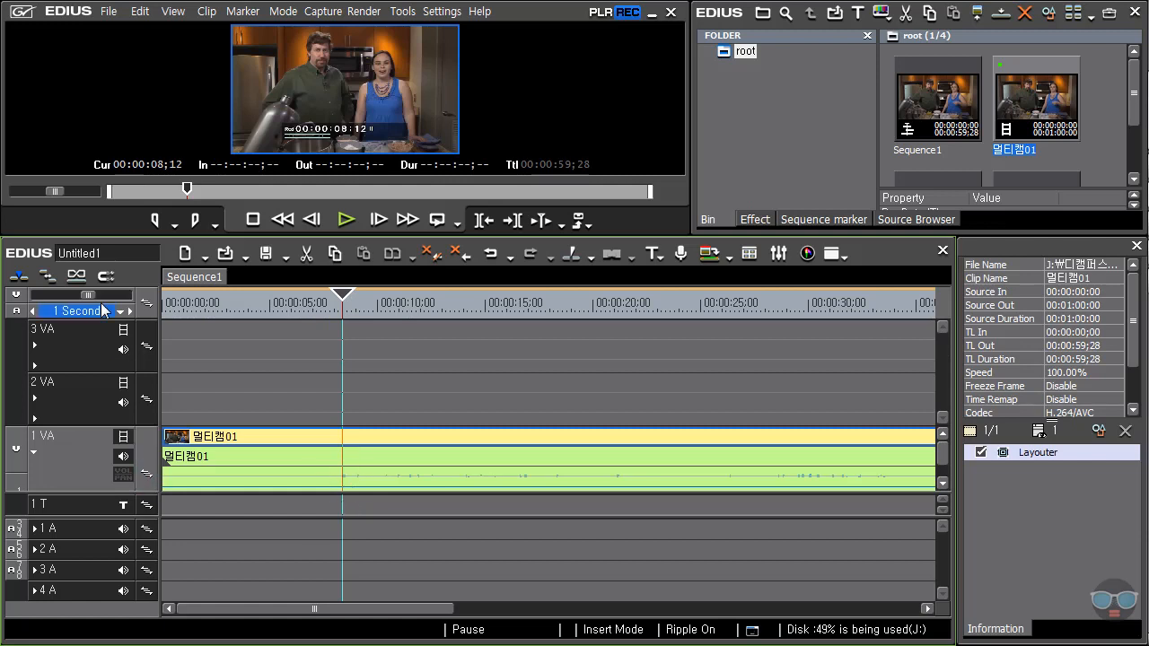
- Position the timeline playhead precisely at 00:00:08;12, where the sound starts in the 멀티캠01 waveform
mouse_move(88, 296)
mouse_down()
mouse_move(54, 289)
mouse_move(72, 293)
mouse_up()
double_click(371, 464)
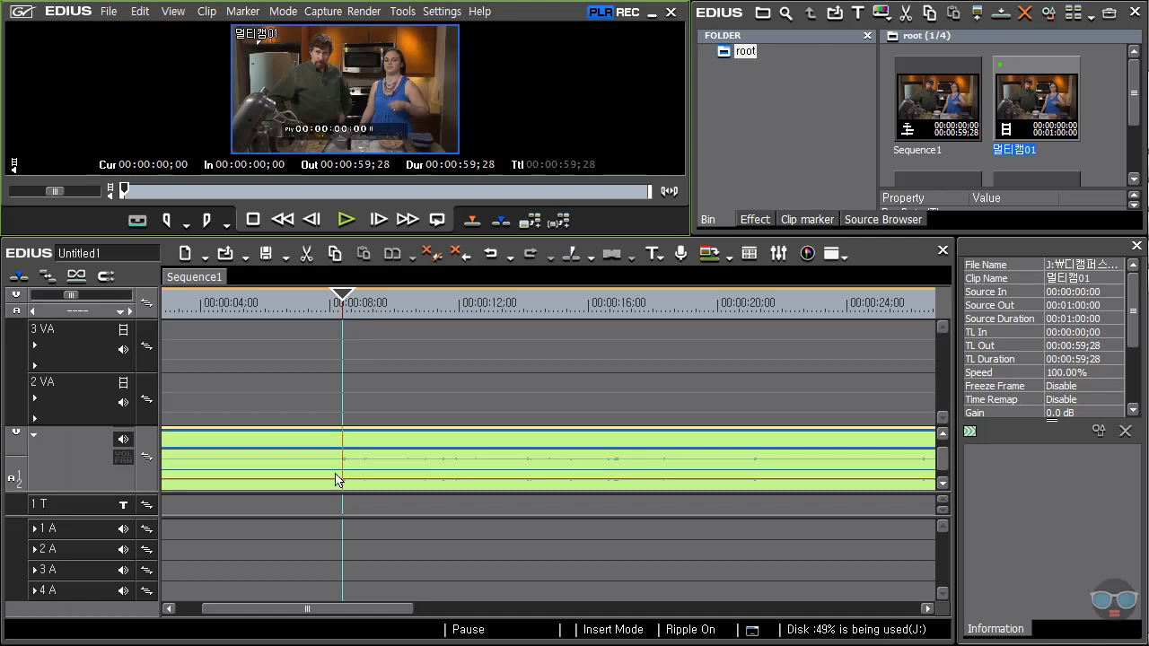
click(344, 290)
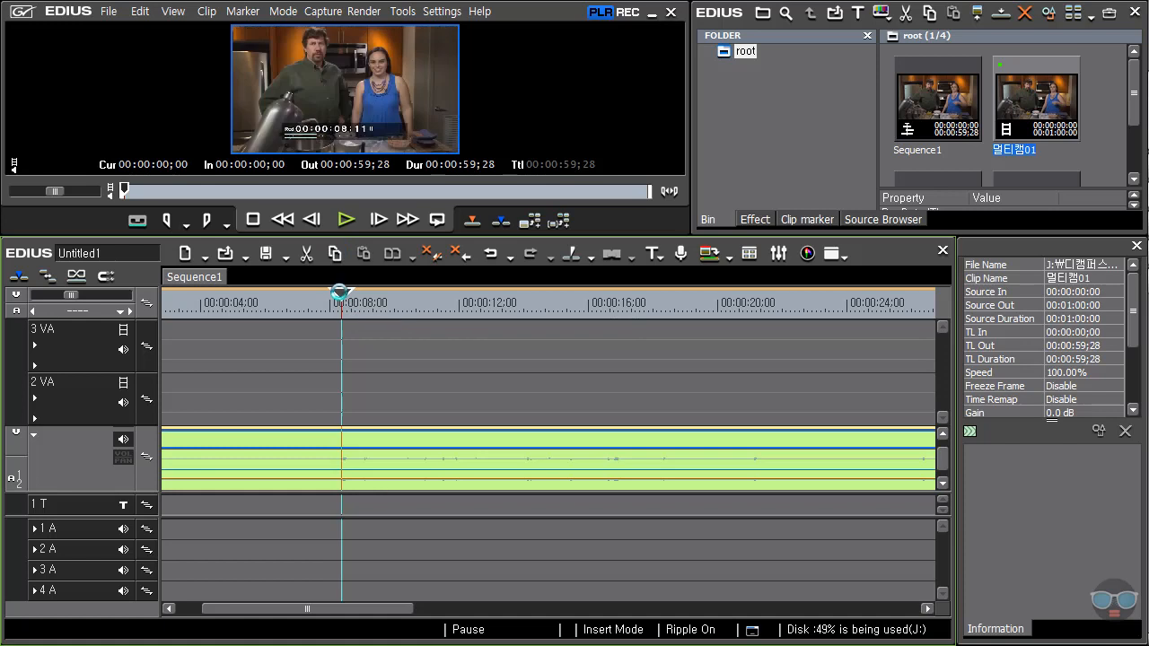
click(343, 300)
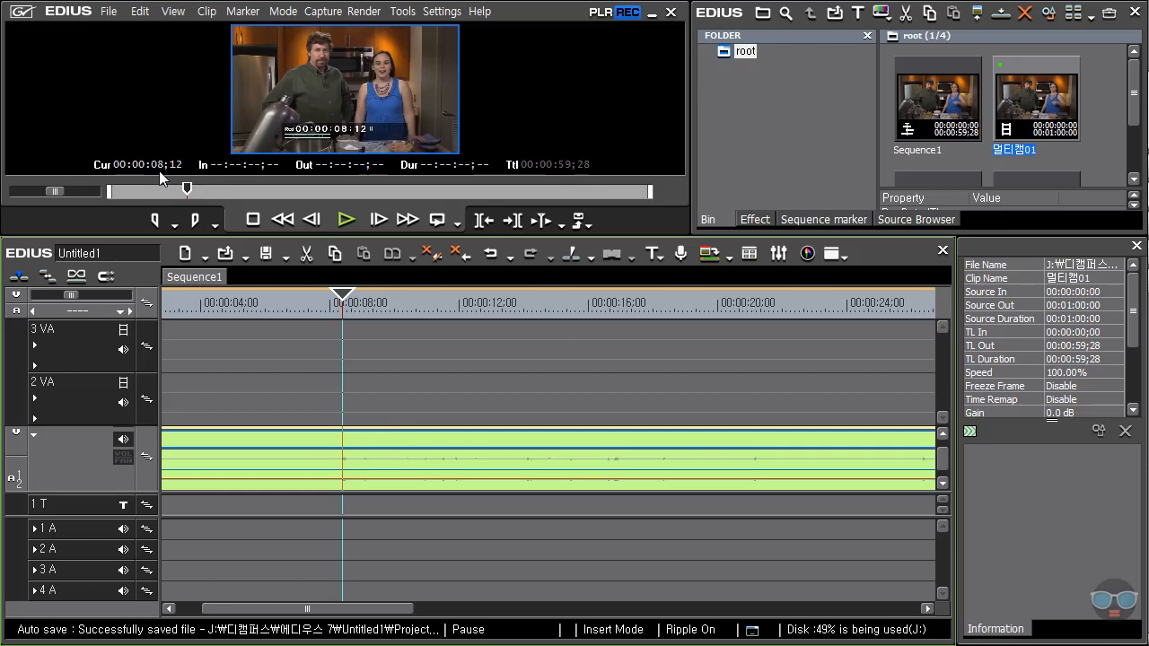
- Open the timeline's 멀티캠01 clip in the player, cue it to 00:00:08;12 and set a clip marker there
double_click(392, 469)
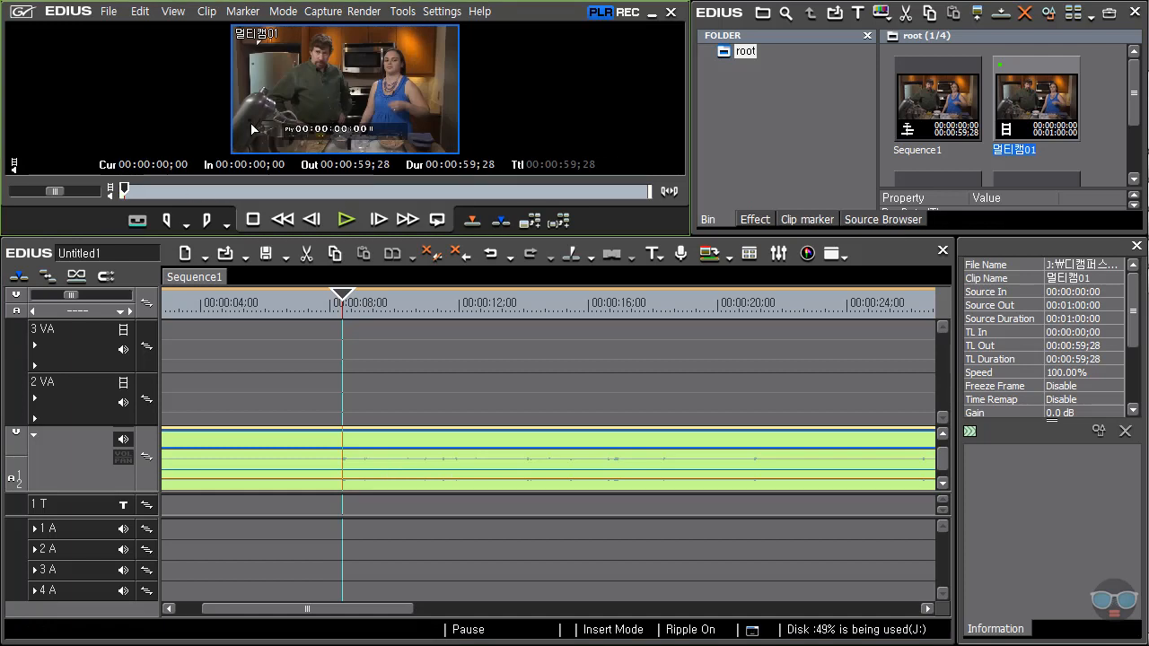
drag(129, 185, 198, 193)
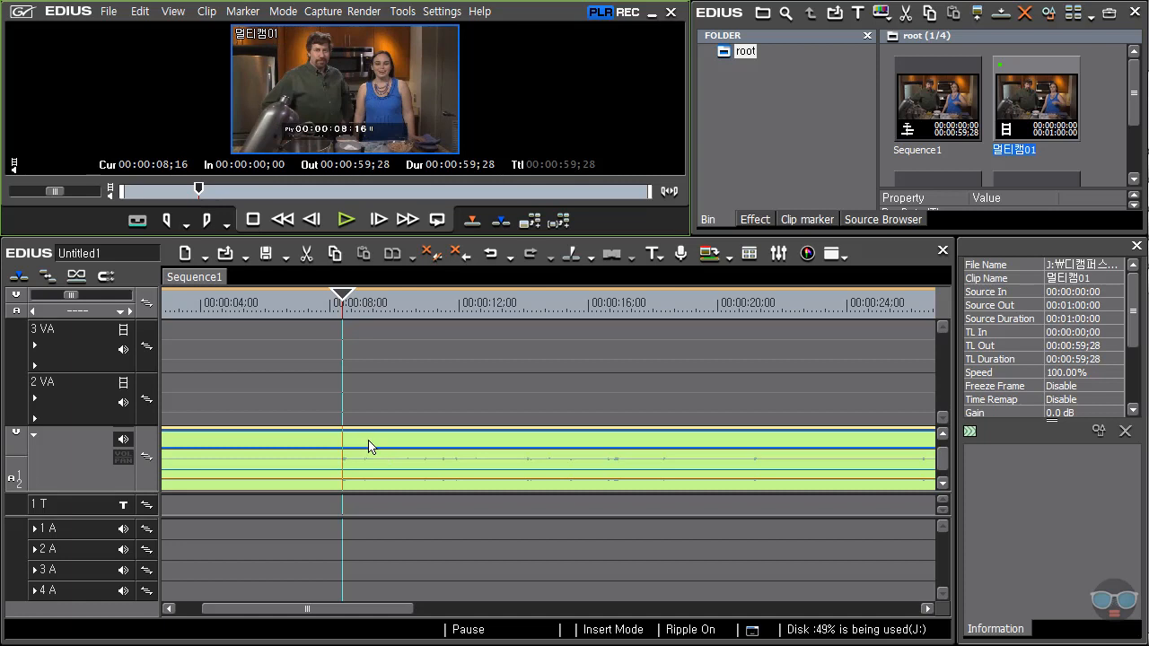
click(343, 295)
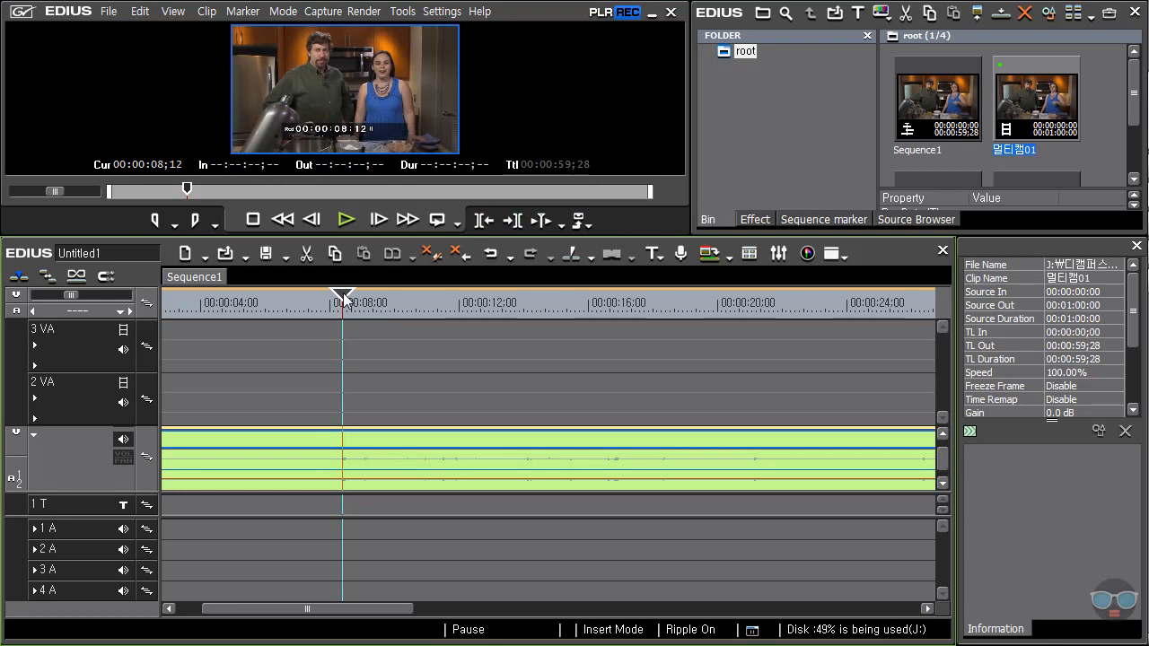
double_click(373, 443)
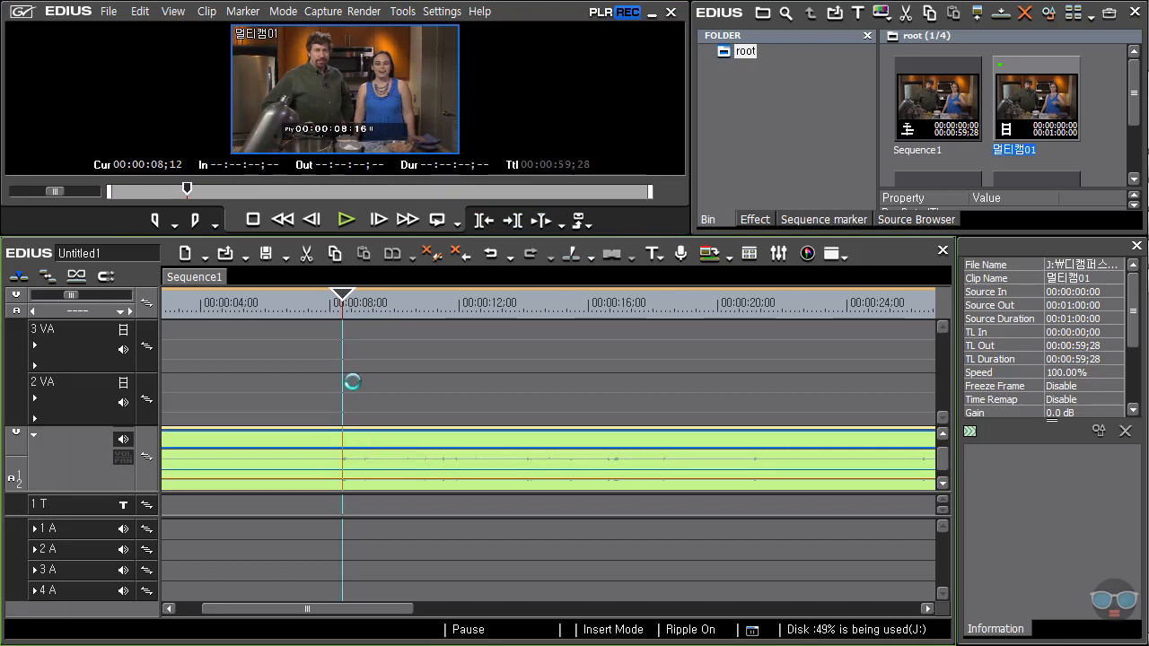
drag(202, 195, 199, 195)
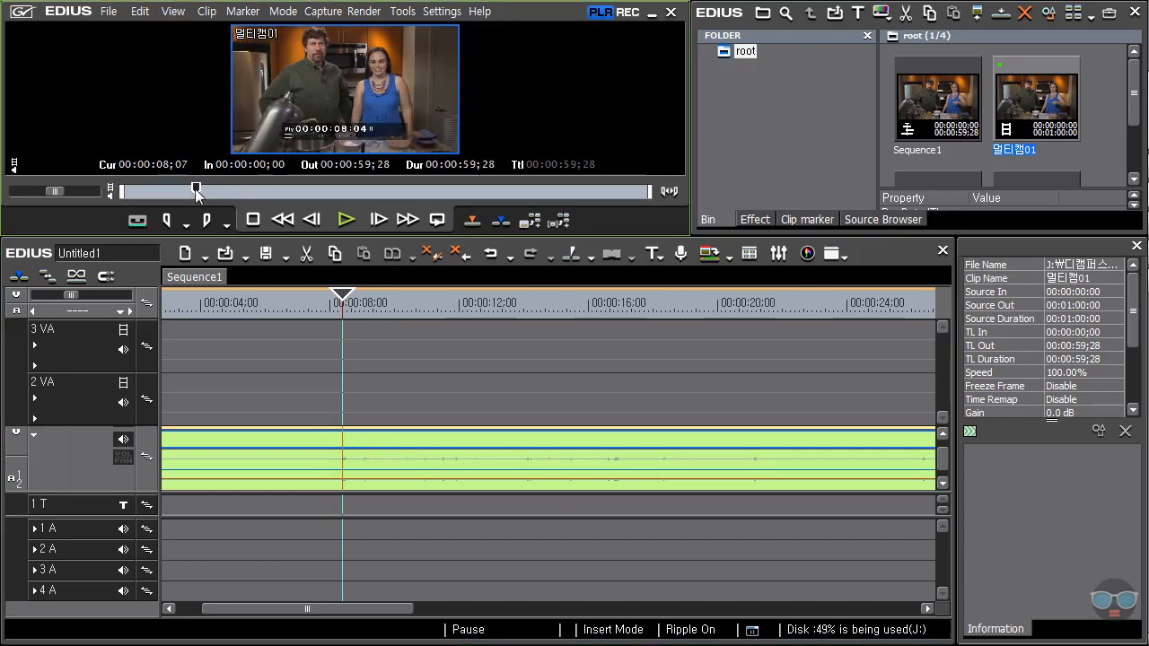
click(369, 224)
click(378, 221)
click(378, 220)
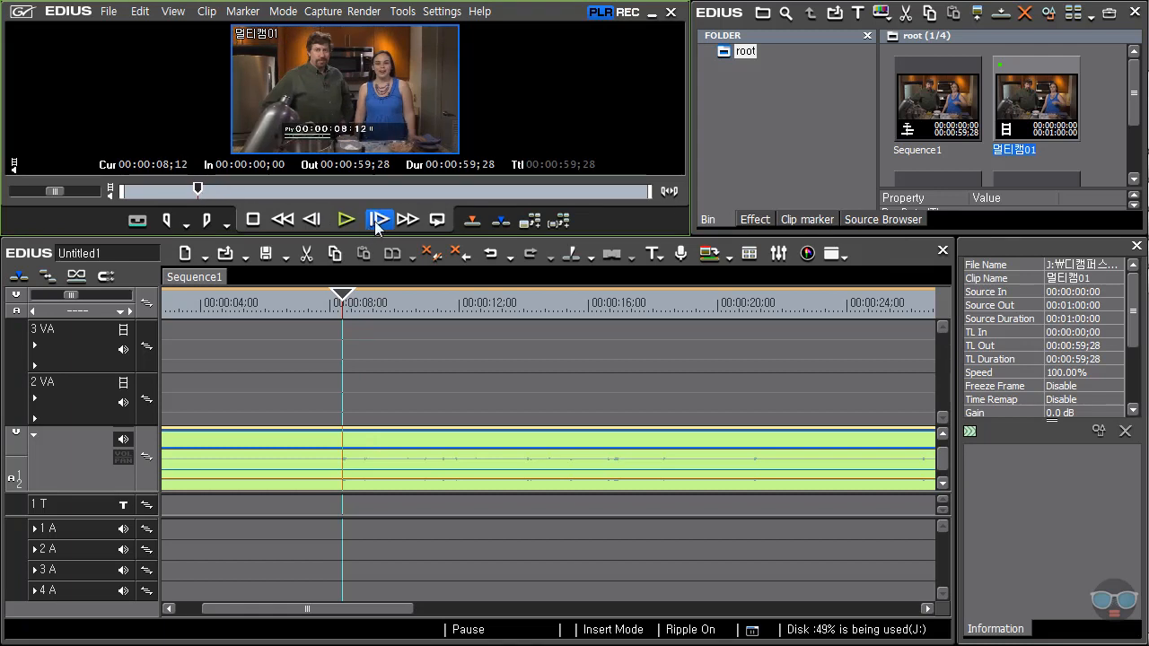
right_click(227, 191)
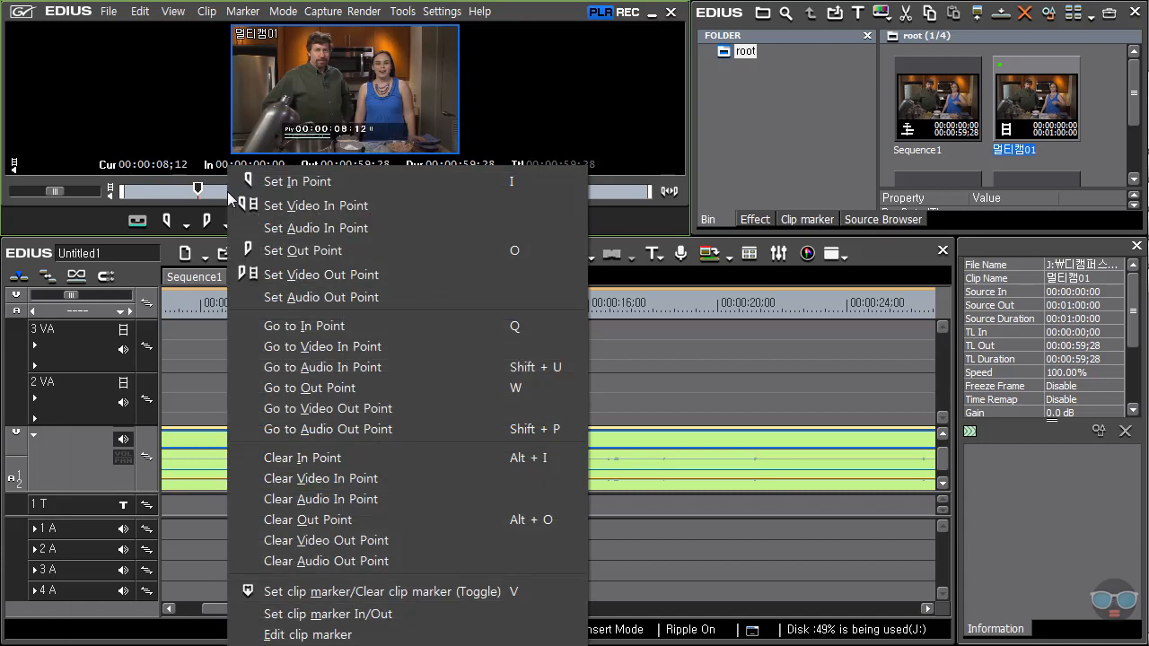
click(308, 593)
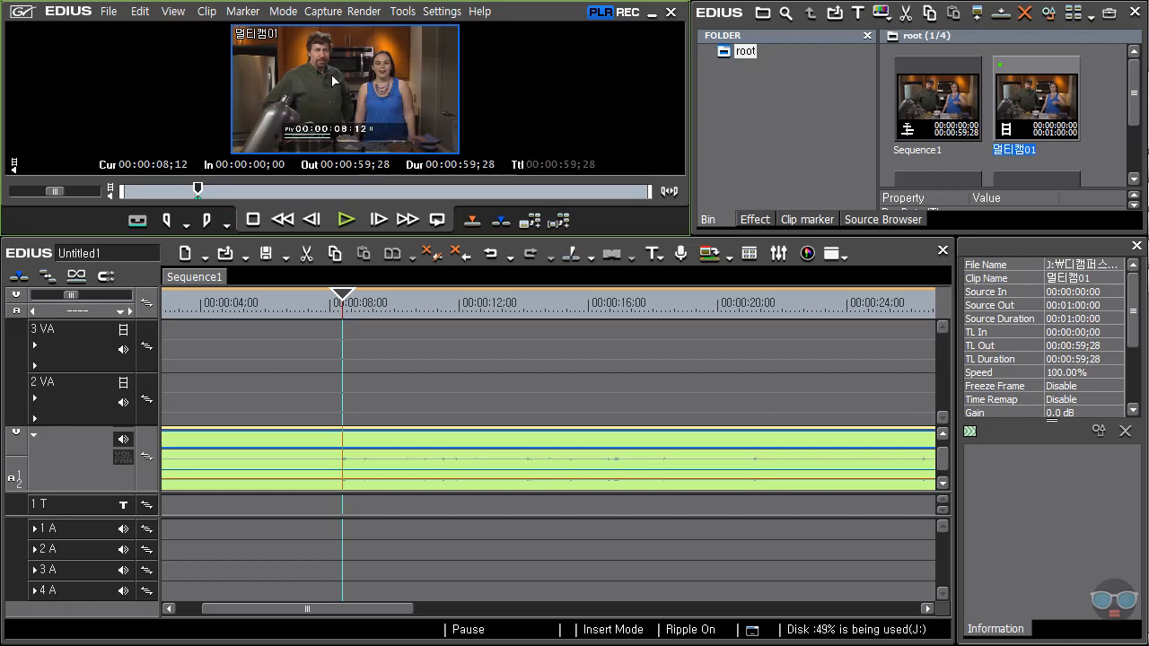
- Replace the unmarked 멀티캠01 clip on the 1 VA track with the marked clip from the player, starting at the timeline's beginning
drag(344, 128, 263, 406)
drag(397, 390, 217, 388)
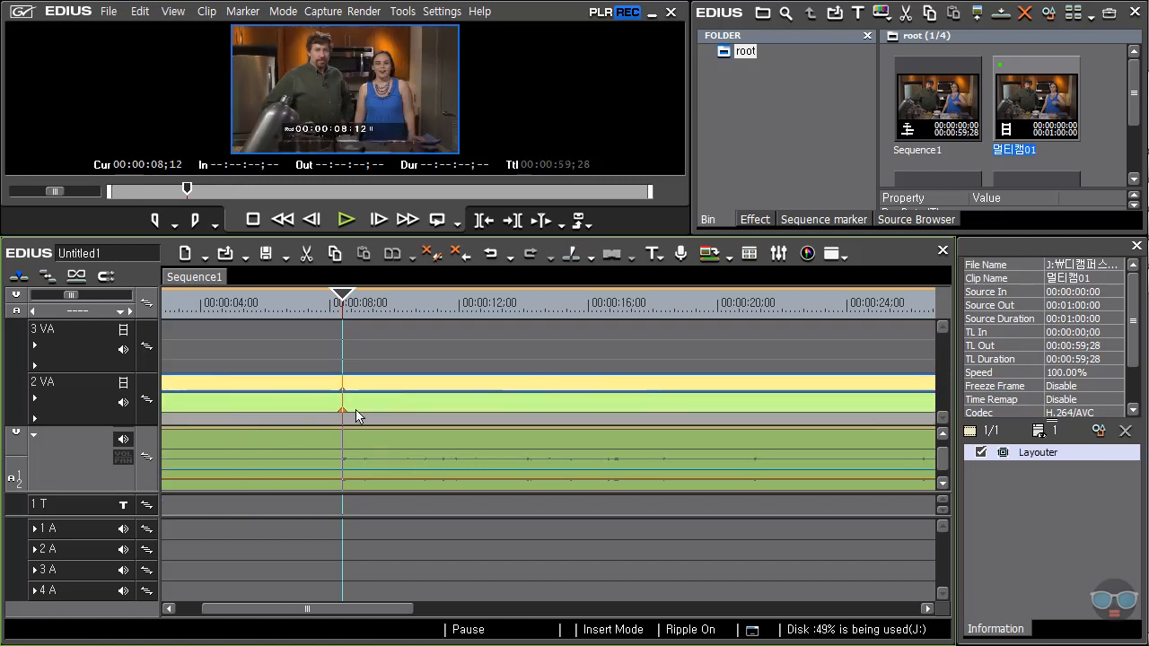
drag(366, 441, 467, 440)
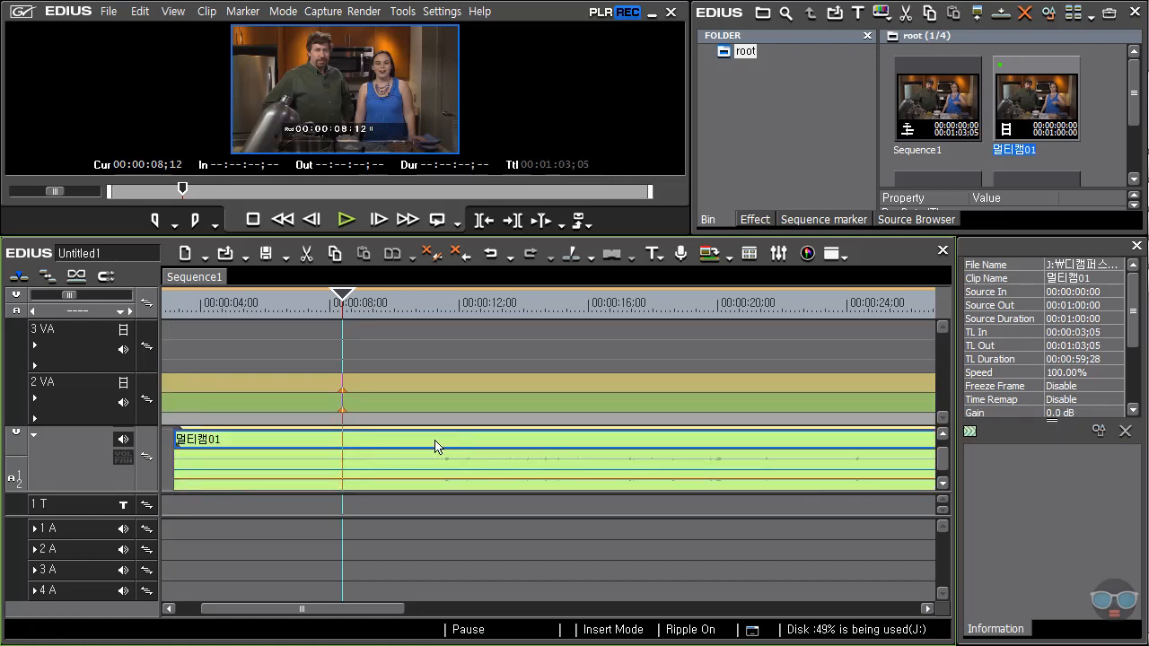
key(Delete)
drag(392, 400, 259, 447)
- Place the 멀티캠02 clip from the bin at the start of the 2 VA track and expand that track's audio
drag(1139, 109, 1138, 158)
click(949, 144)
drag(948, 144, 286, 395)
drag(388, 384, 179, 391)
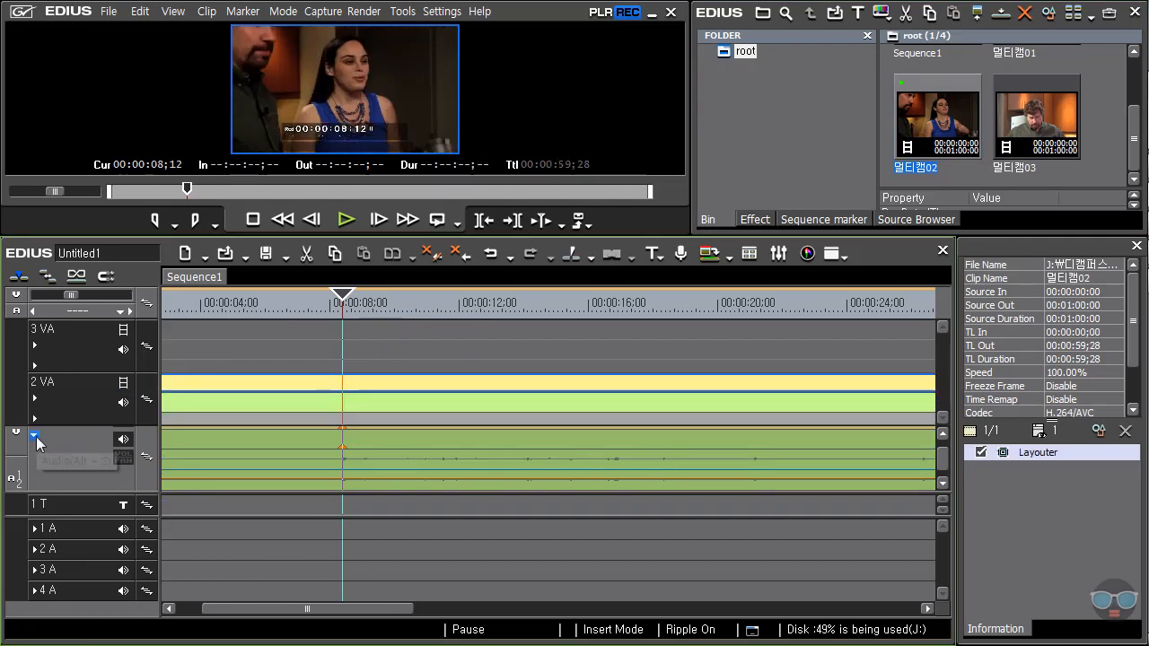
click(34, 400)
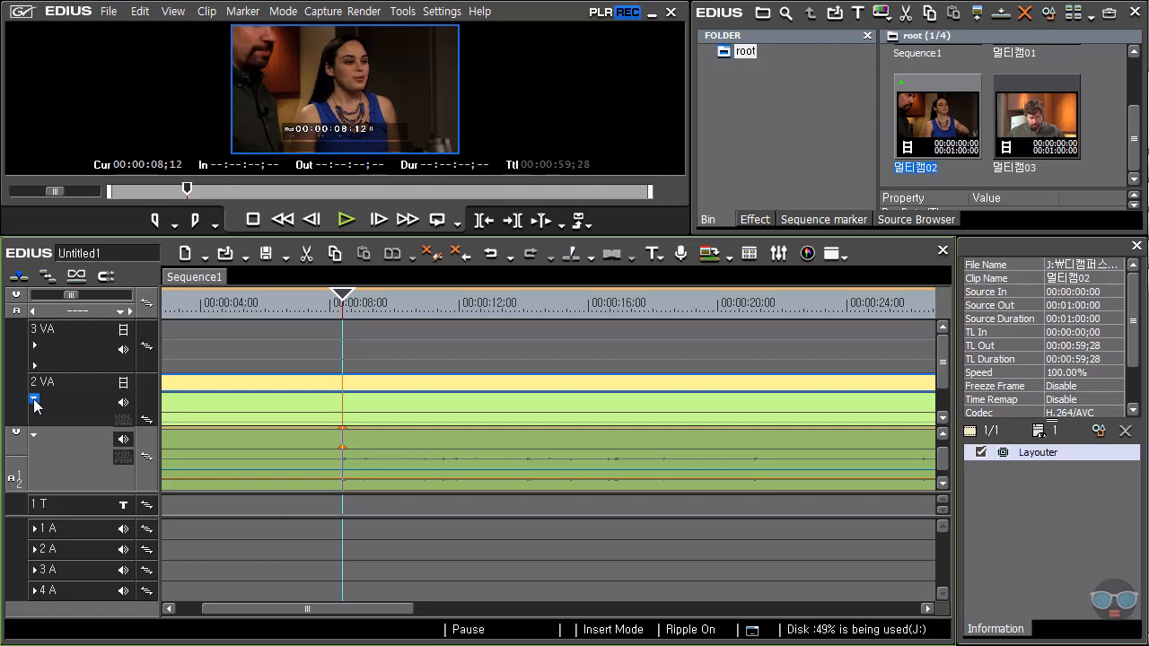
drag(943, 380, 949, 401)
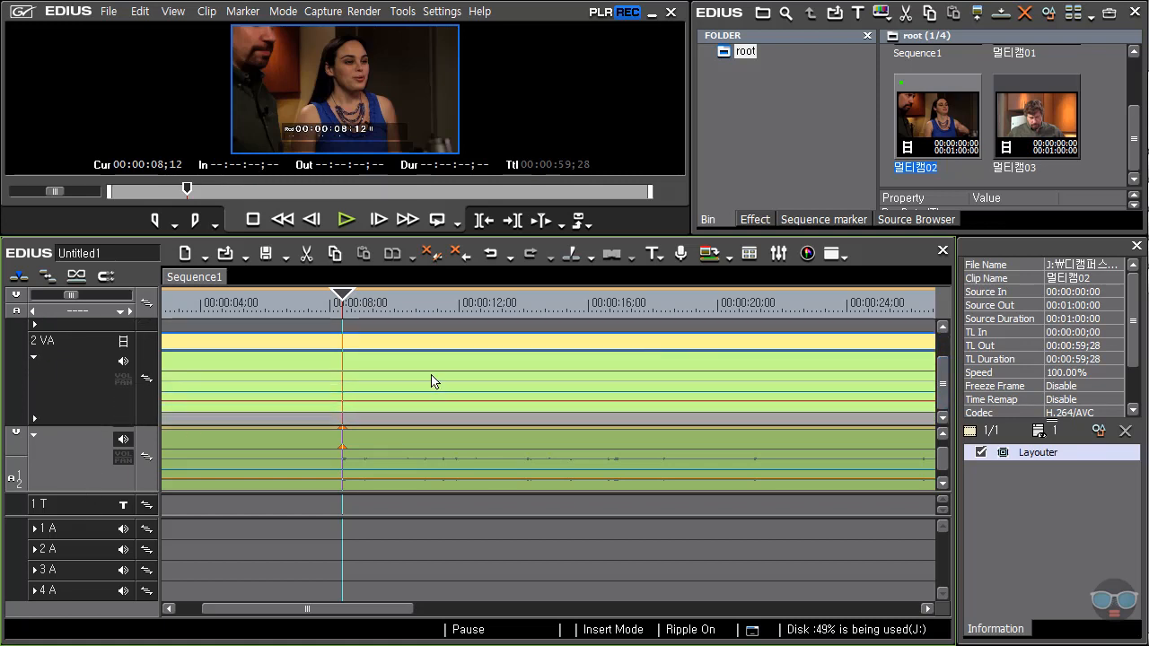
- Mute the 1 VA track's audio and play 멀티캠02 from 00:00:07;15 to listen for where its sound begins
drag(342, 299, 314, 305)
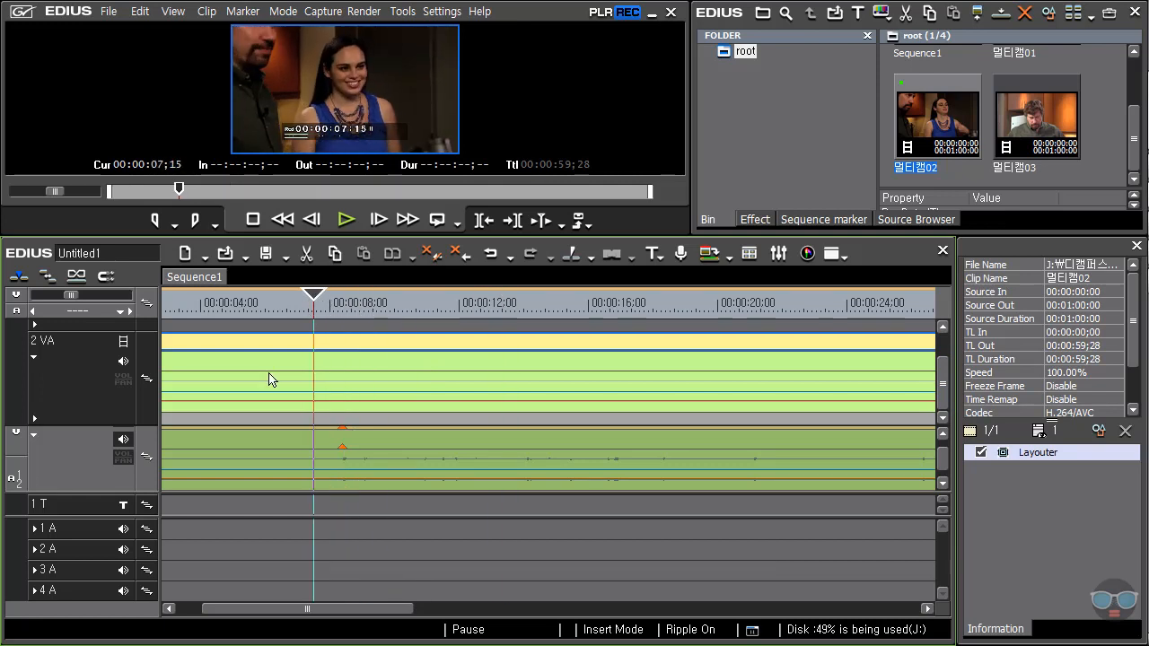
click(123, 437)
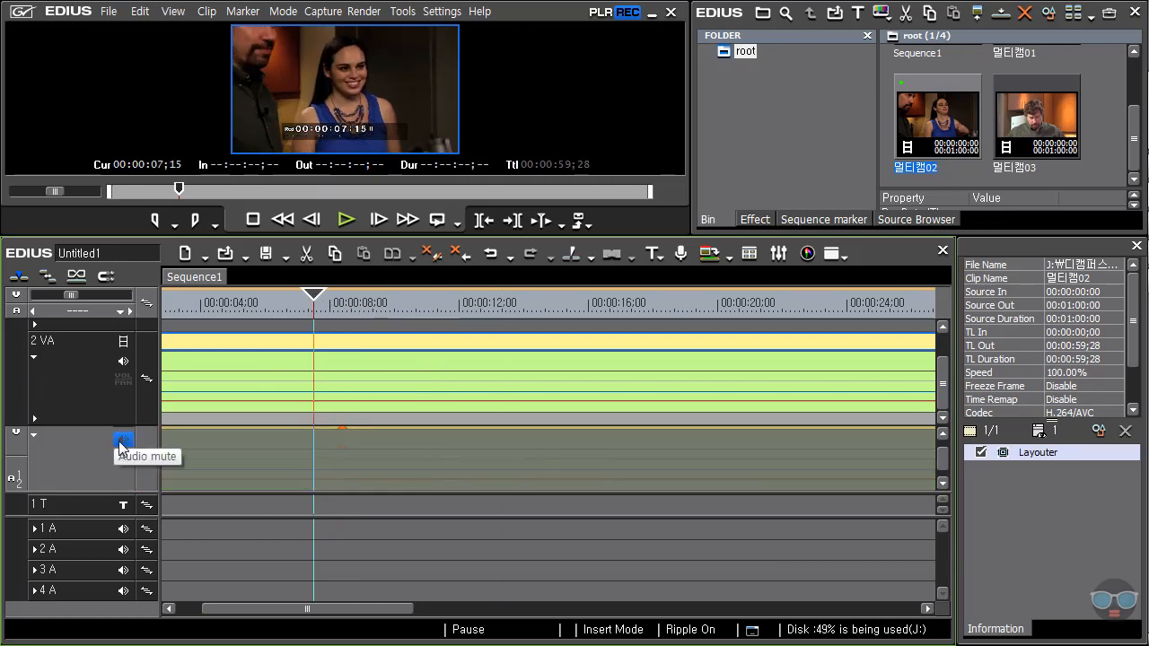
key(space)
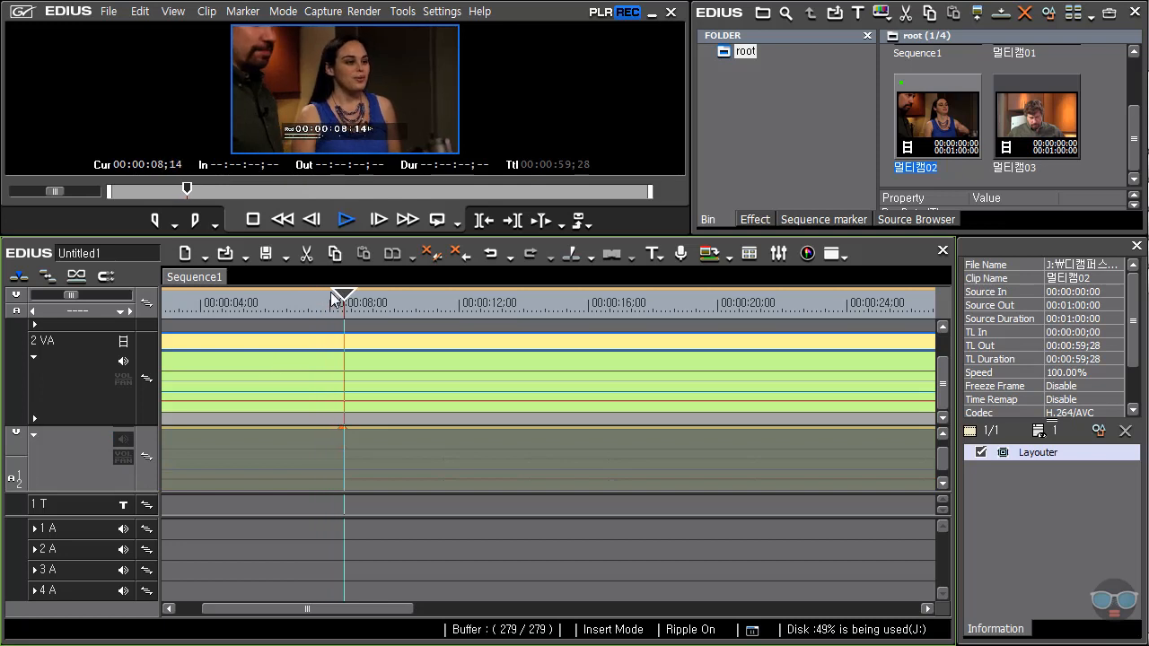
key(space)
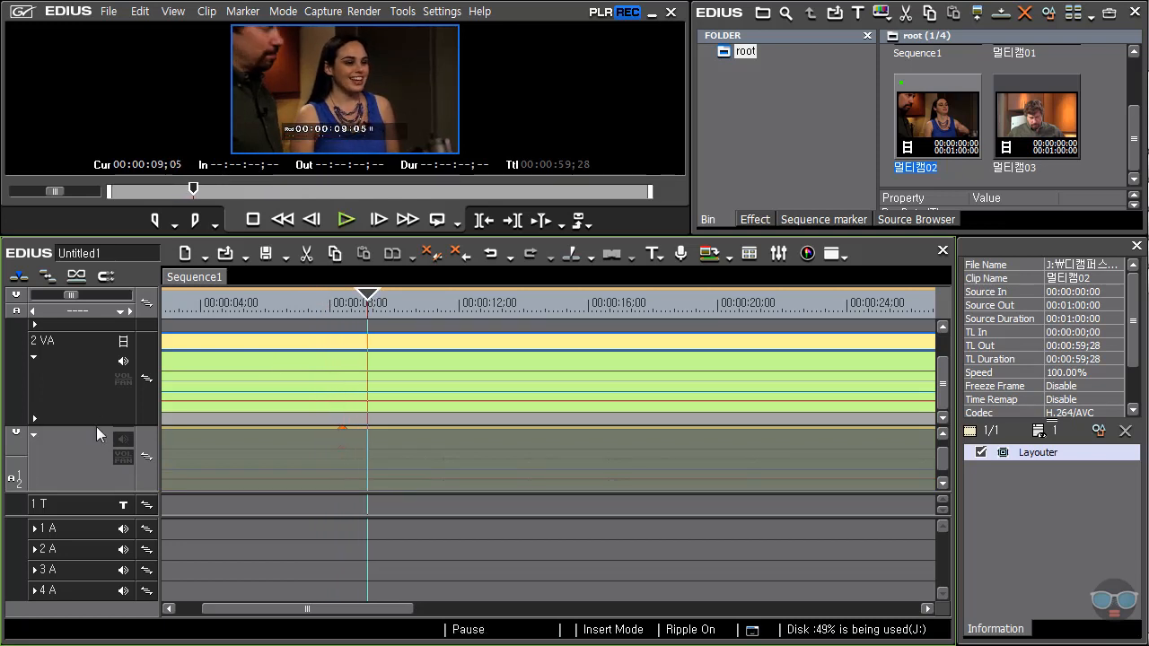
- Increase the height of the 2 VA track and replay 멀티캠02 around 00:00:08 to locate the start of the sound
mouse_move(94, 426)
mouse_down()
mouse_move(92, 461)
mouse_move(93, 393)
mouse_move(95, 431)
mouse_move(97, 418)
mouse_up()
drag(943, 373, 945, 395)
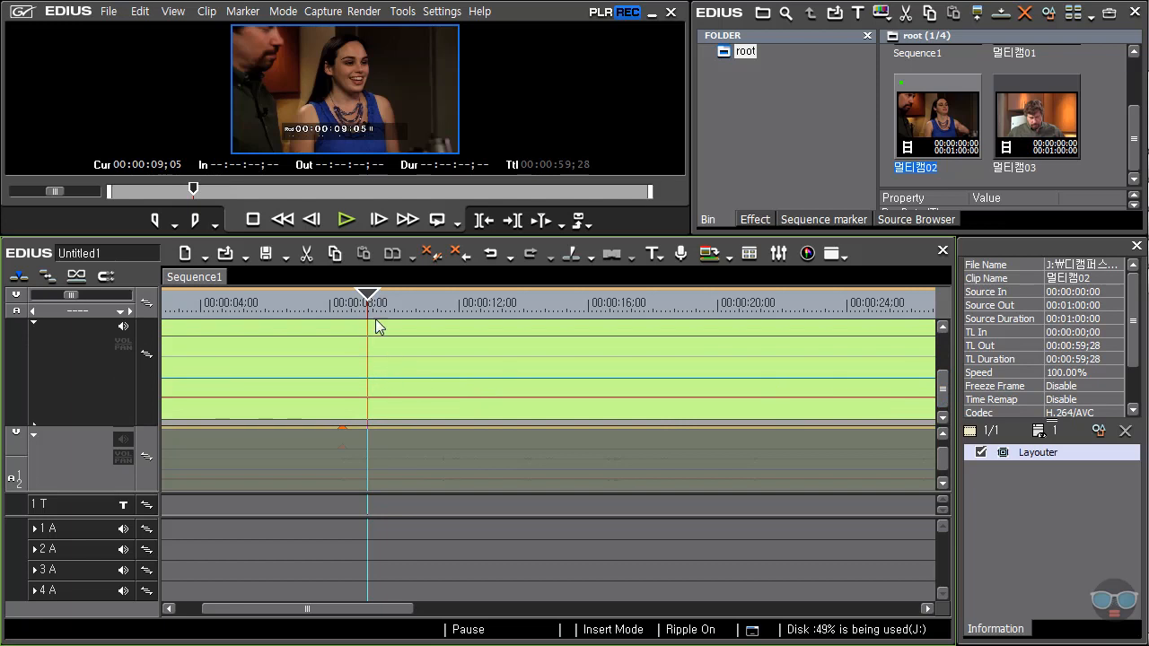
drag(369, 303, 332, 299)
key(space)
key(space)
key(space)
key(space)
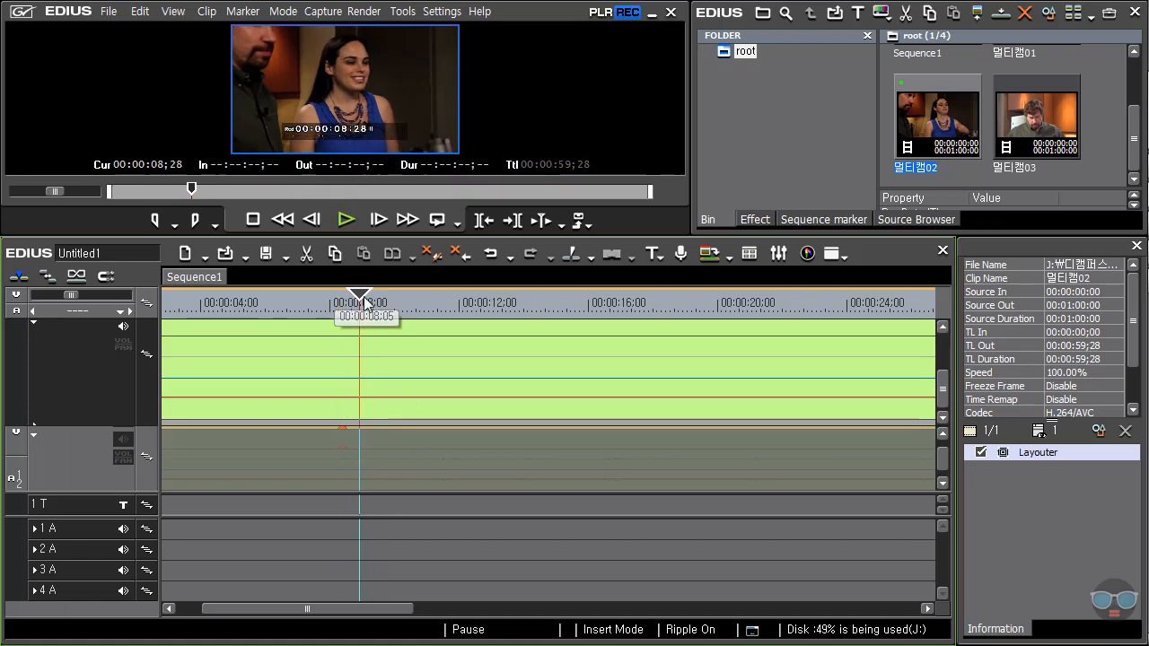
drag(350, 303, 405, 306)
- Normalize the audio of the 멀티캠02 clip on the 2 VA track to -20 dB
key(ctrl+0)
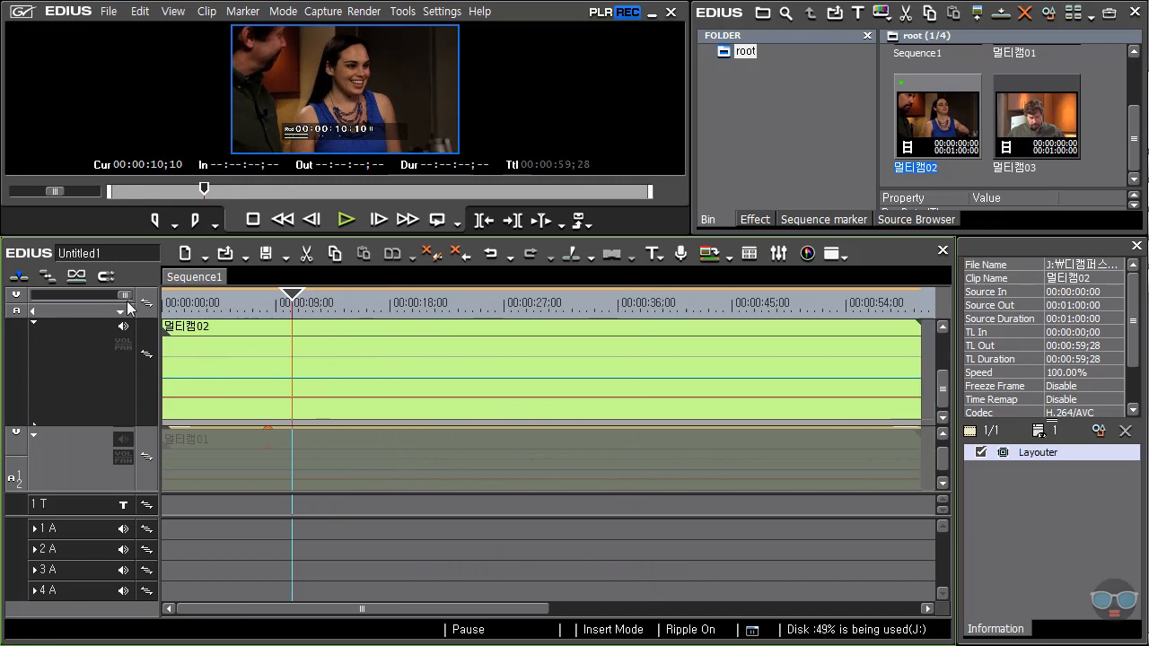
click(492, 382)
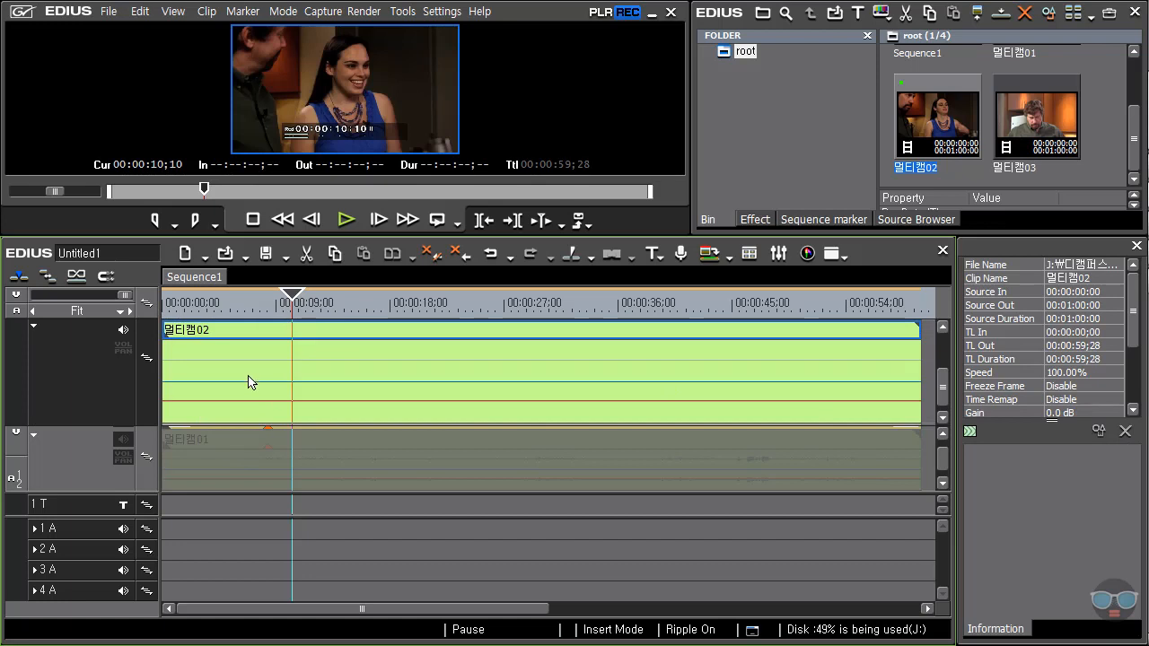
mouse_move(943, 393)
mouse_down()
mouse_move(945, 368)
mouse_move(950, 395)
mouse_up()
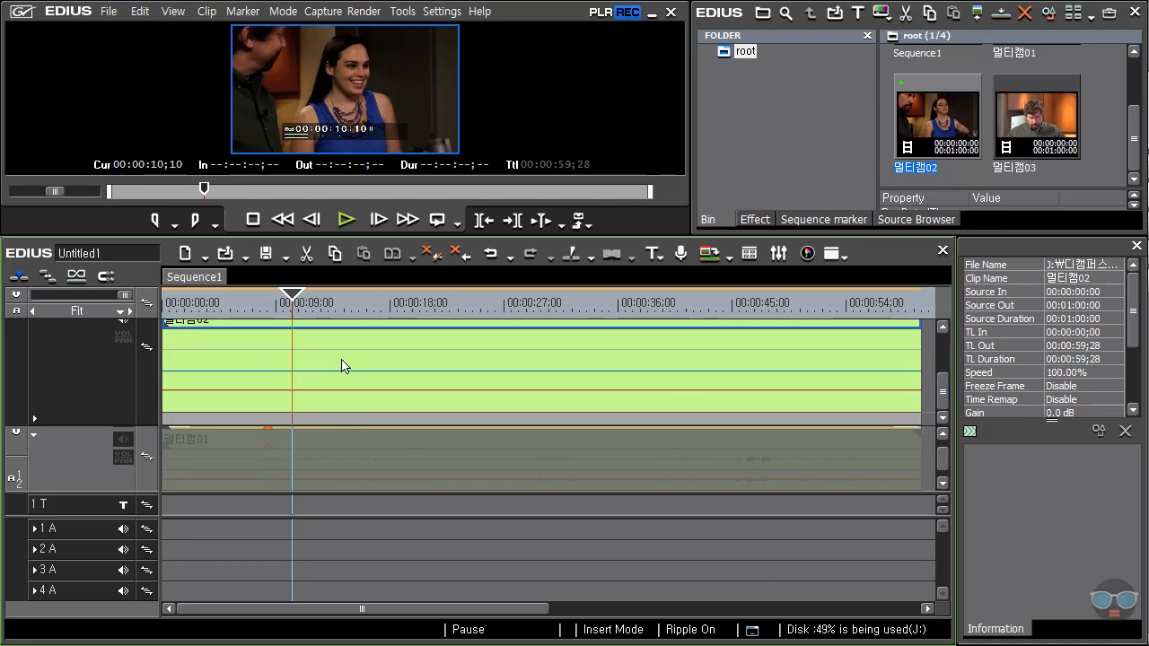
right_click(373, 367)
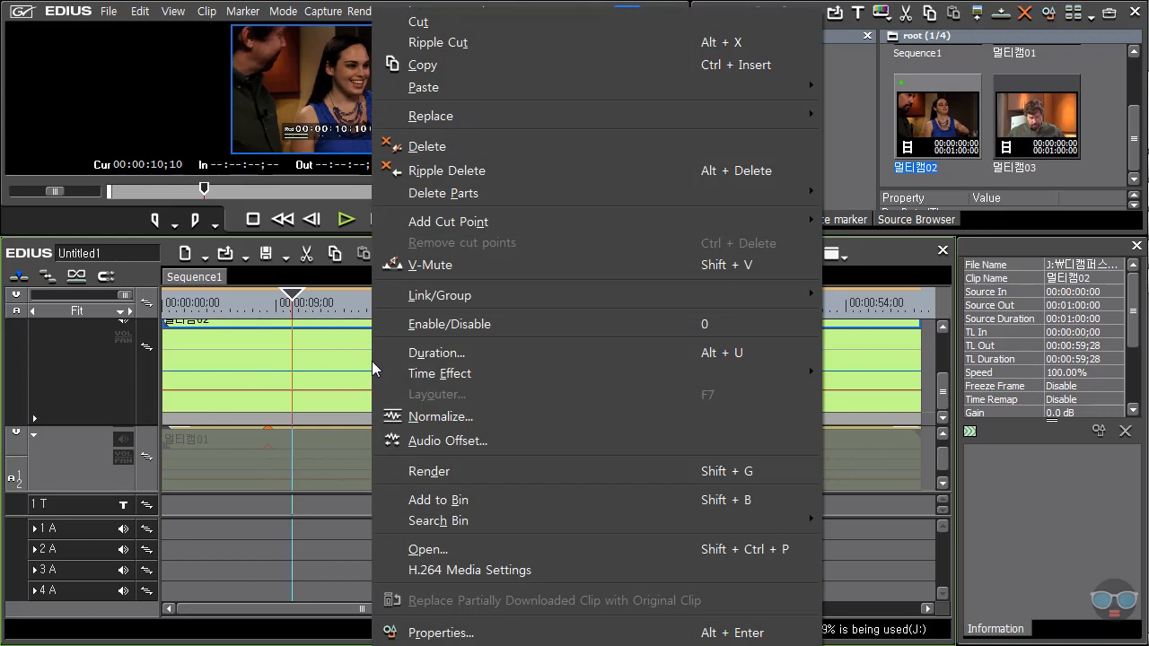
click(441, 417)
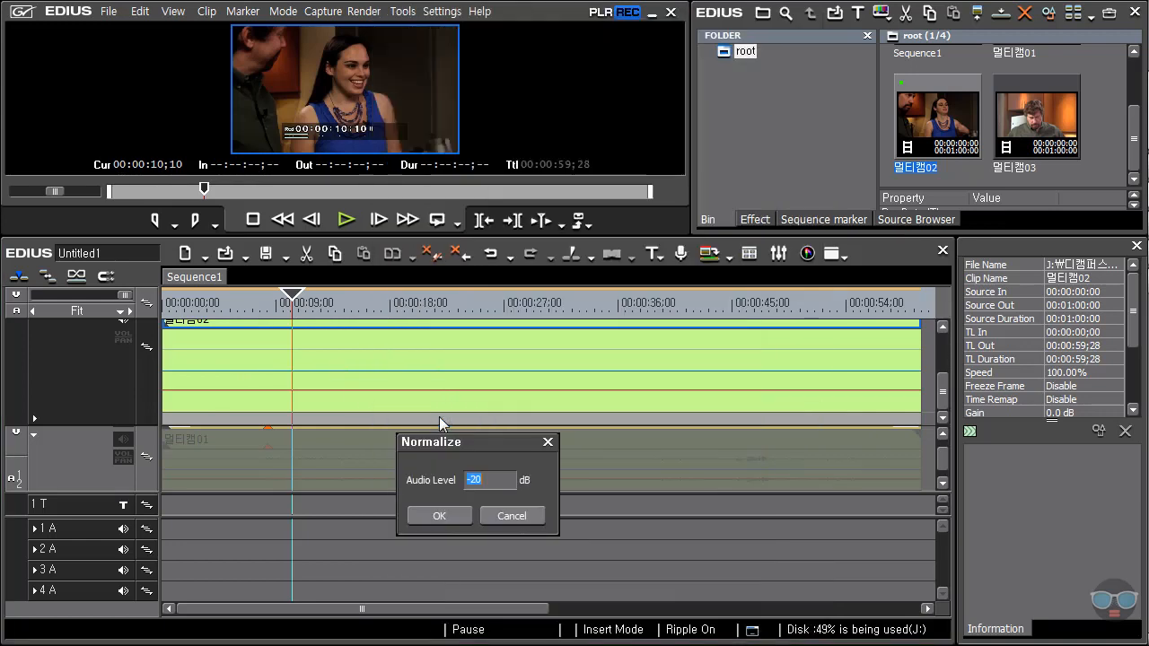
click(451, 515)
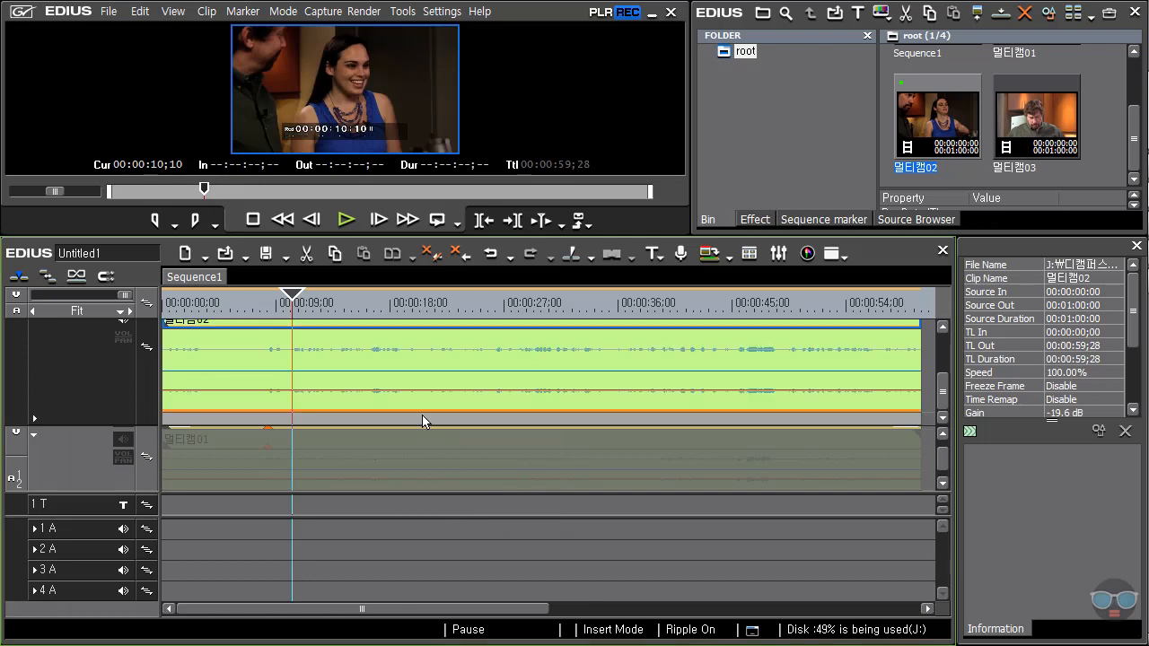
- Turn off Snap to Event and set the playhead at 00:00:08;13, where the 멀티캠02 sound begins
drag(296, 294, 267, 296)
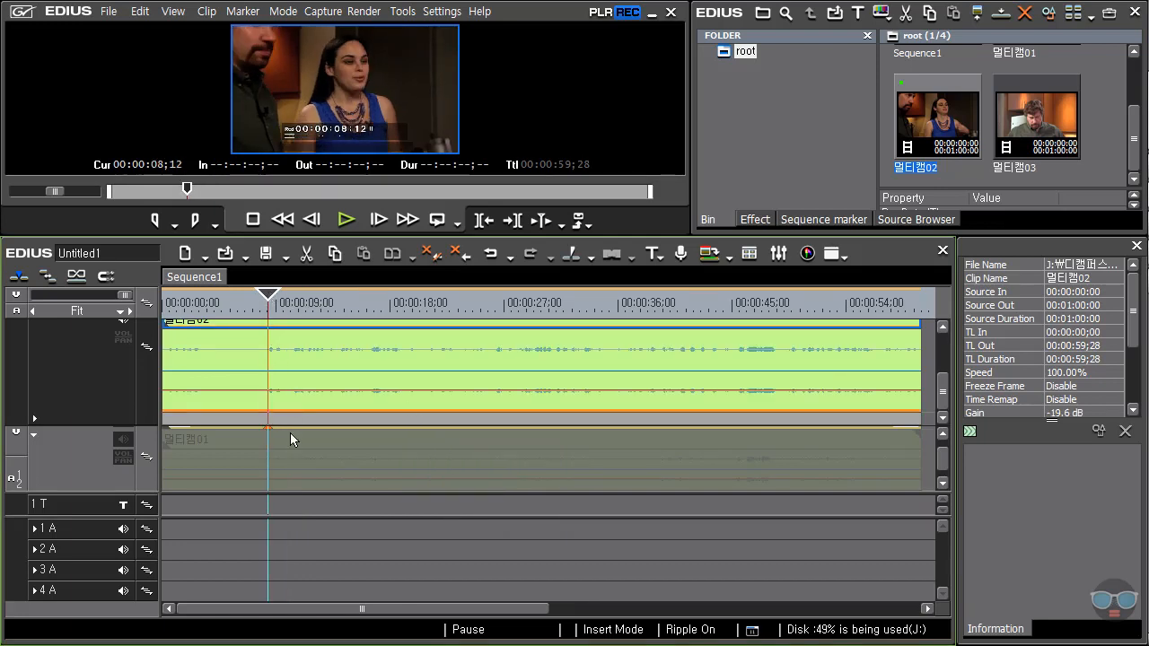
click(101, 275)
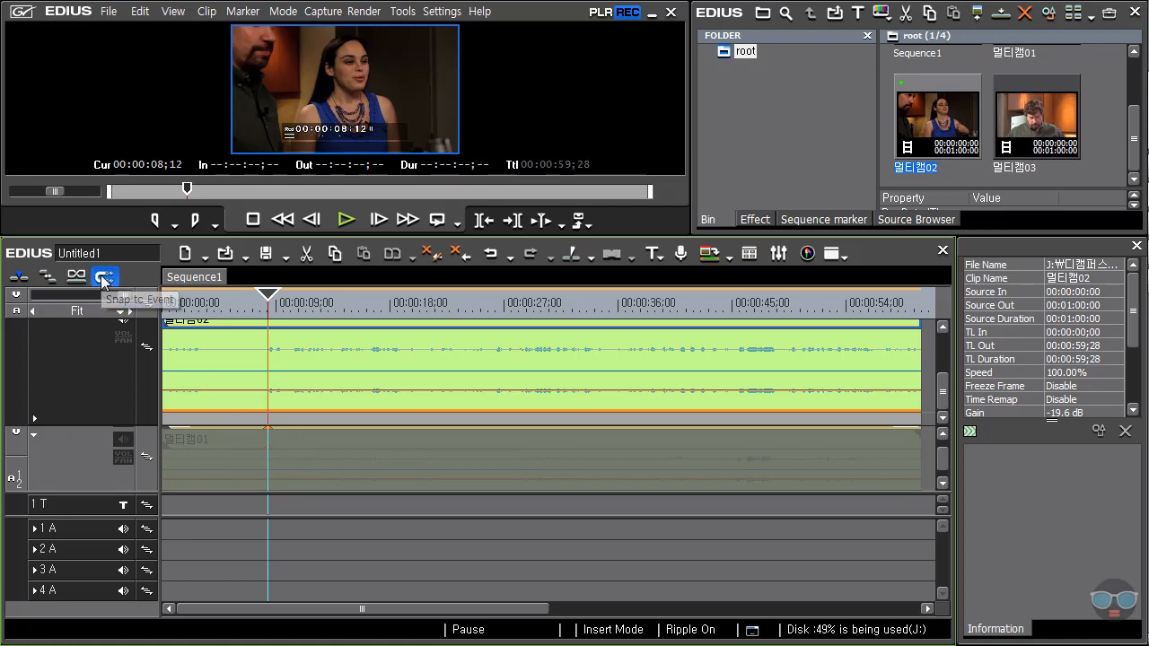
mouse_move(268, 298)
mouse_down()
mouse_move(249, 300)
mouse_move(266, 302)
mouse_up()
scroll(254, 302, up, 3)
click(263, 295)
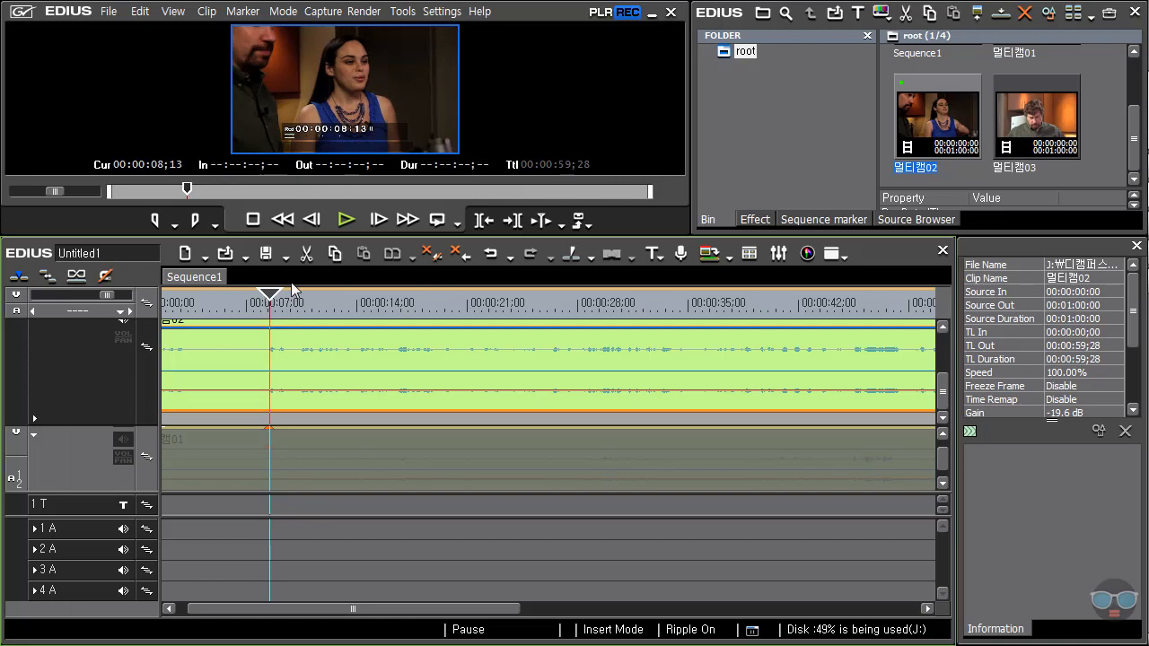
- Open the timeline's 멀티캠02 clip in the player, cue it to 00:00:08;13 and set a clip marker there
double_click(351, 361)
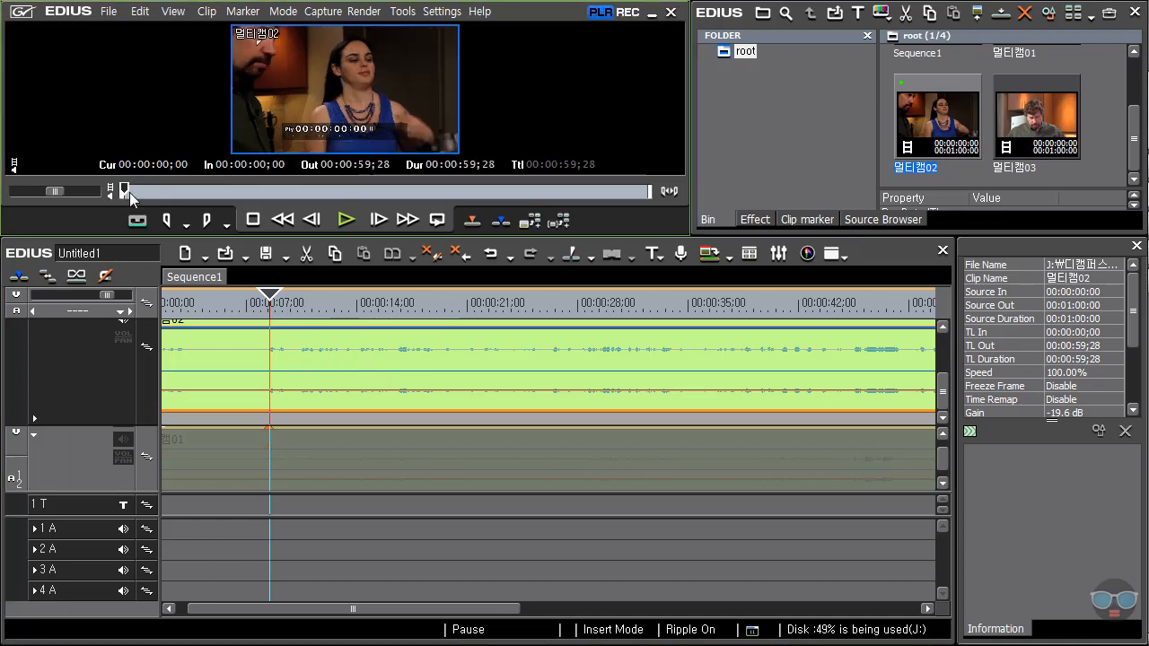
drag(126, 192, 201, 204)
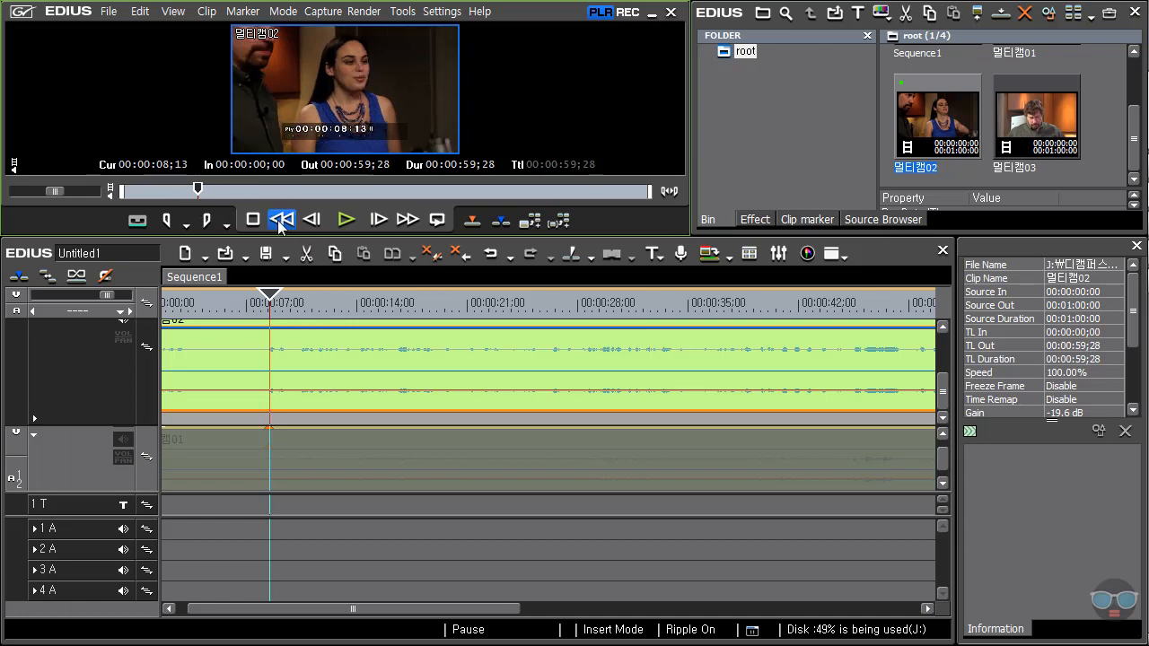
right_click(241, 193)
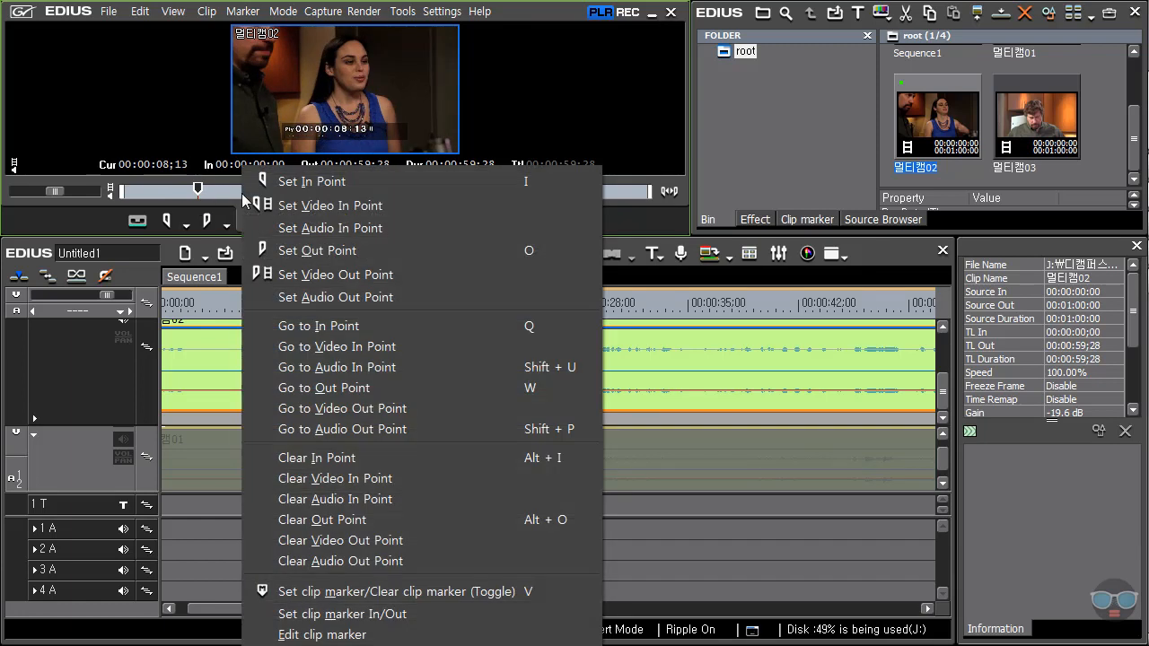
click(305, 596)
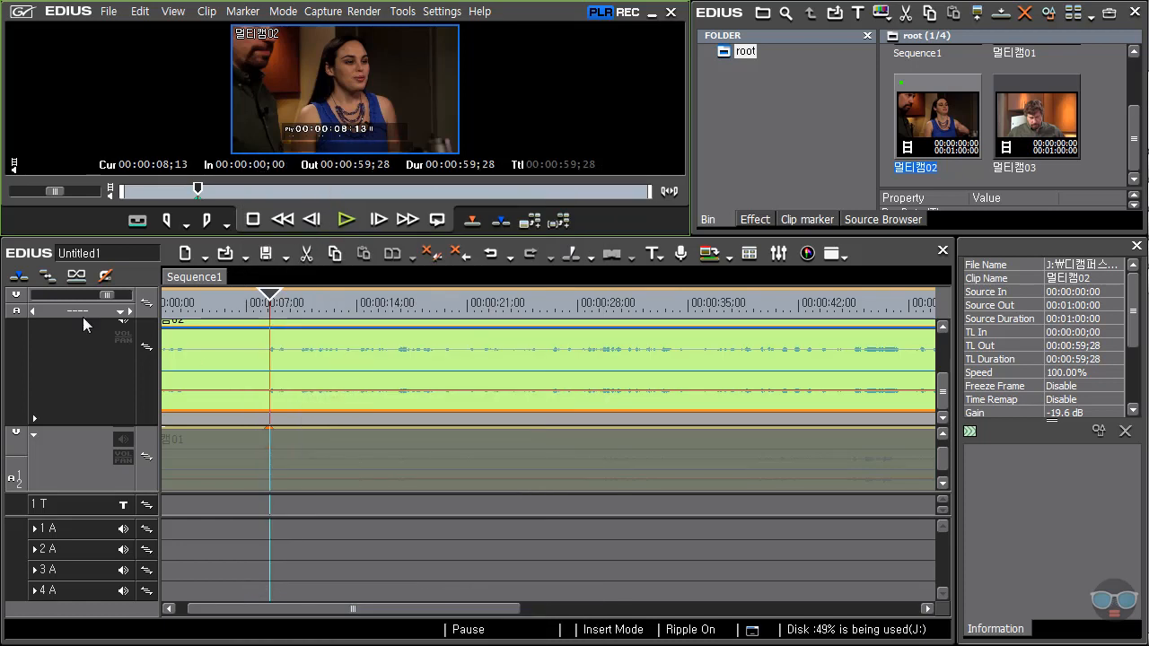
- Replace the unmarked 멀티캠02 clip on the 2 VA track with the marked clip from the player, staging it on 3 VA and starting it at 00:00:00;00
scroll(93, 377, up, 3)
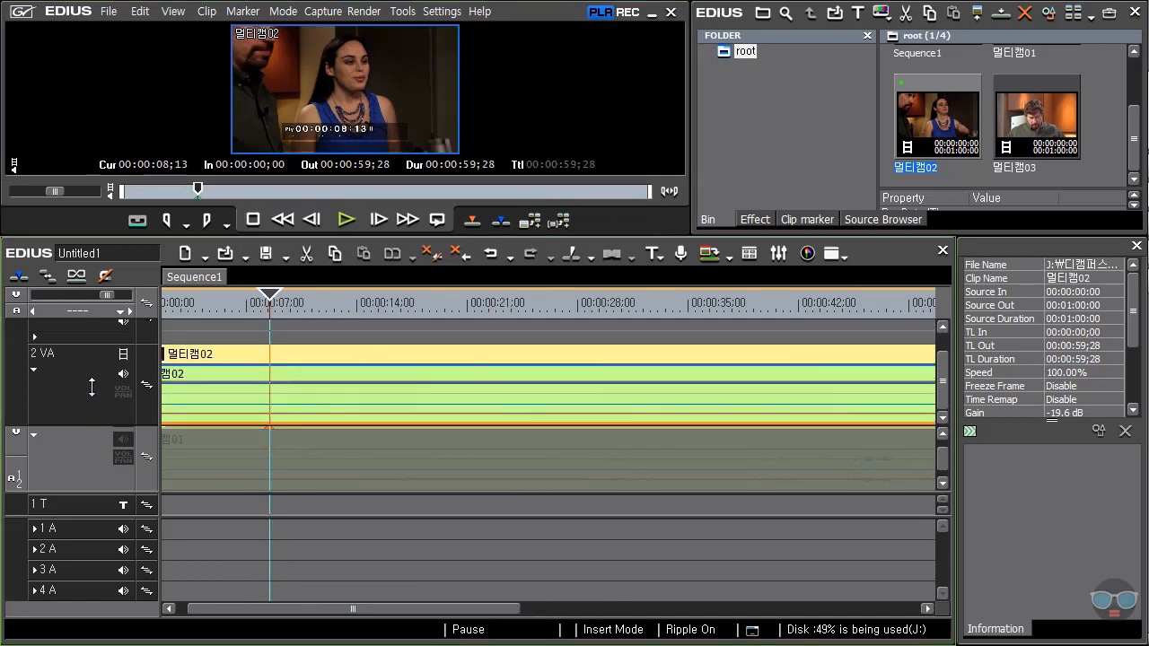
scroll(942, 373, up, 2)
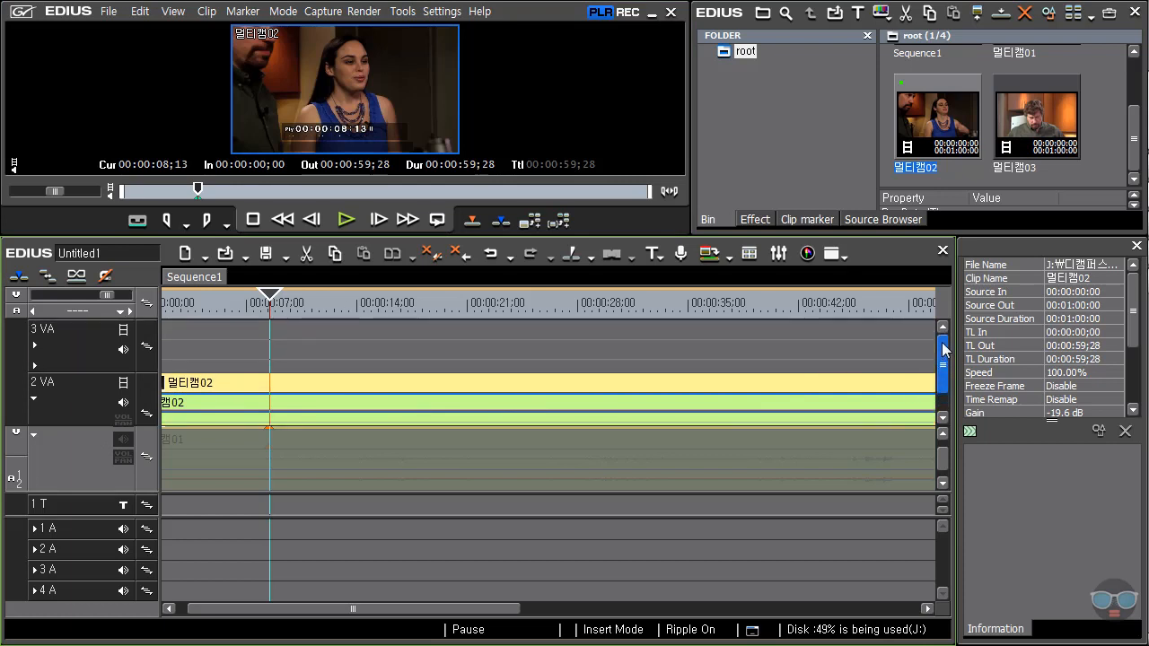
drag(221, 350, 220, 351)
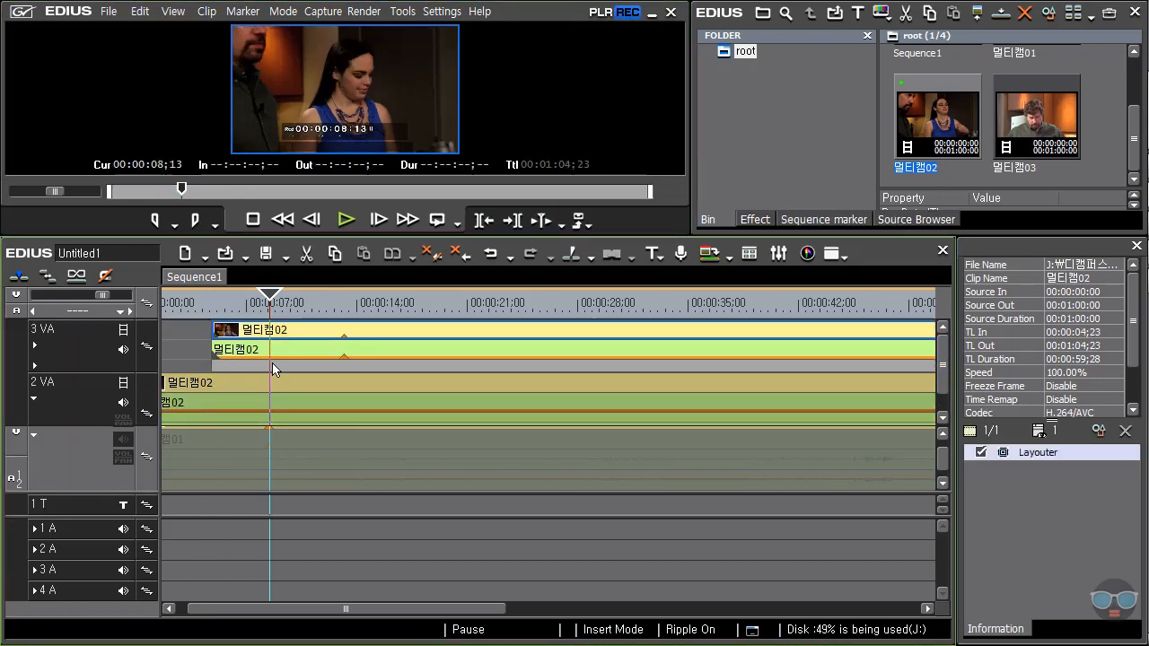
click(349, 383)
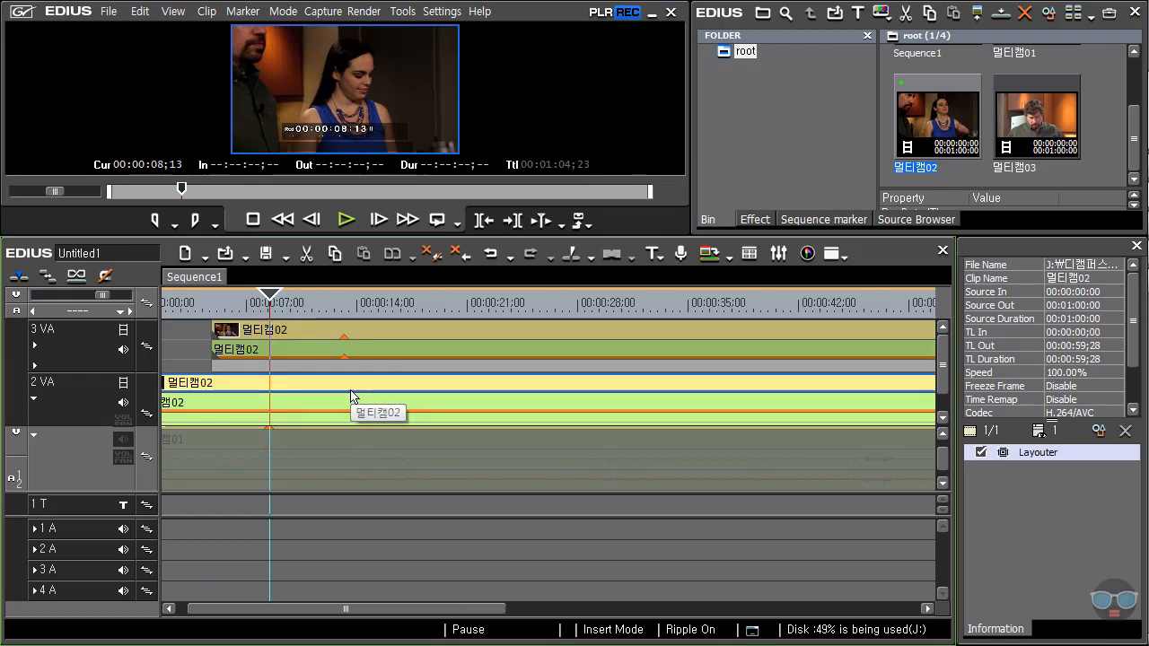
key(Delete)
drag(391, 342, 230, 359)
drag(168, 359, 231, 354)
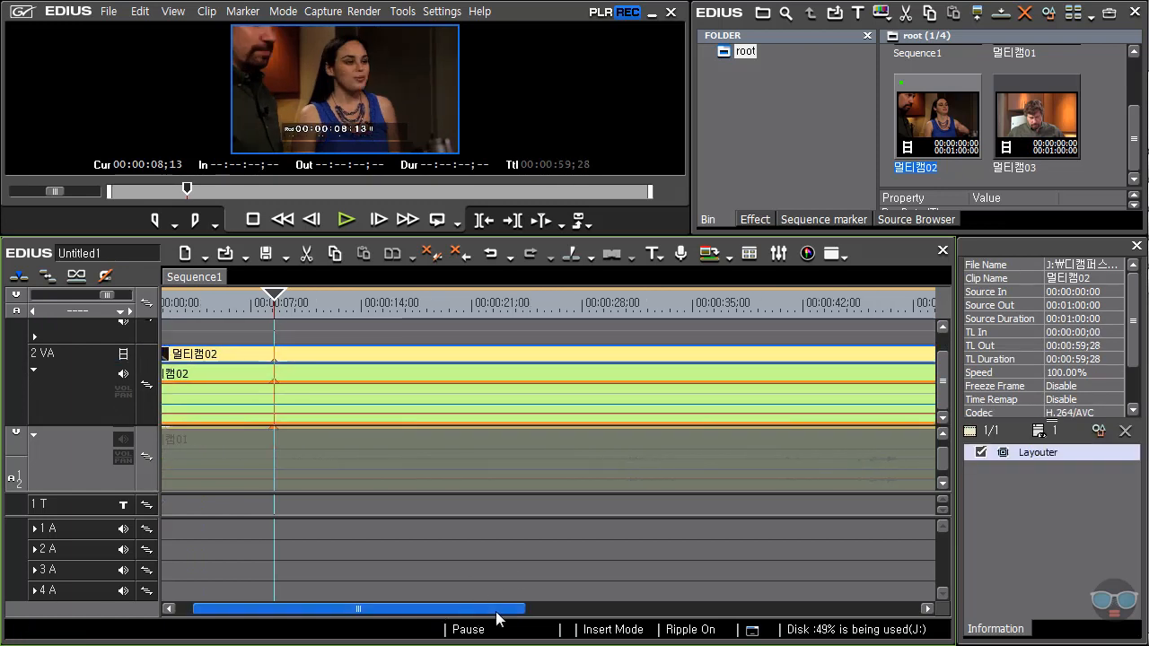
click(341, 373)
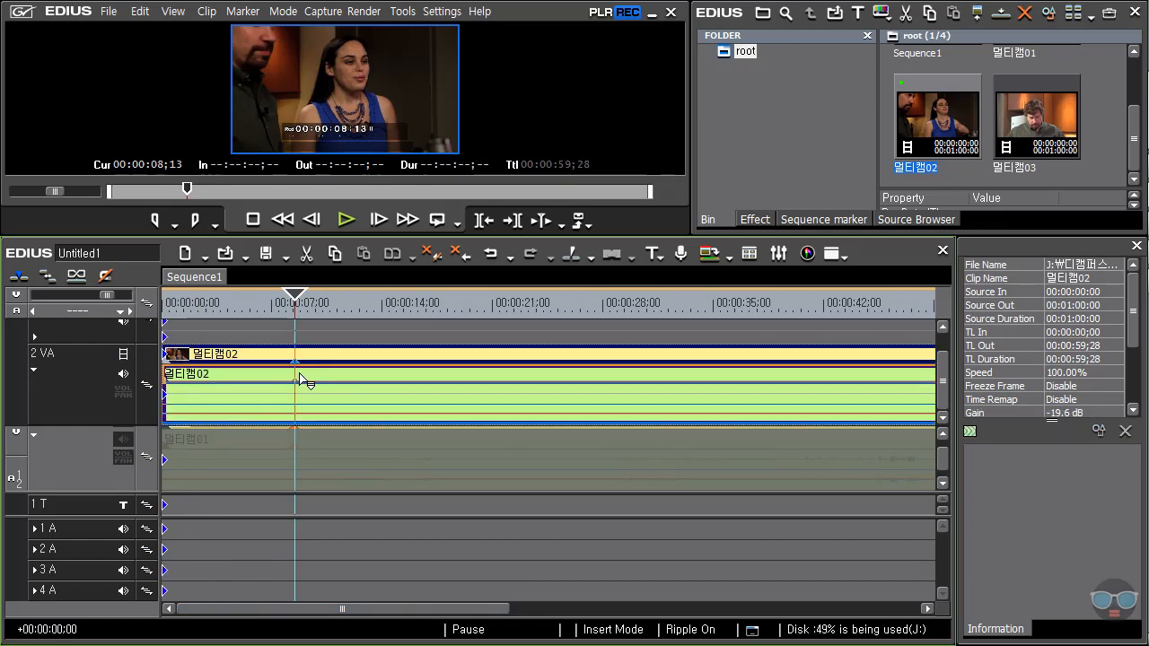
- Place 멀티캠03 from the bin at the start of the 3 VA track and expand its audio waveform
scroll(945, 392, up, 2)
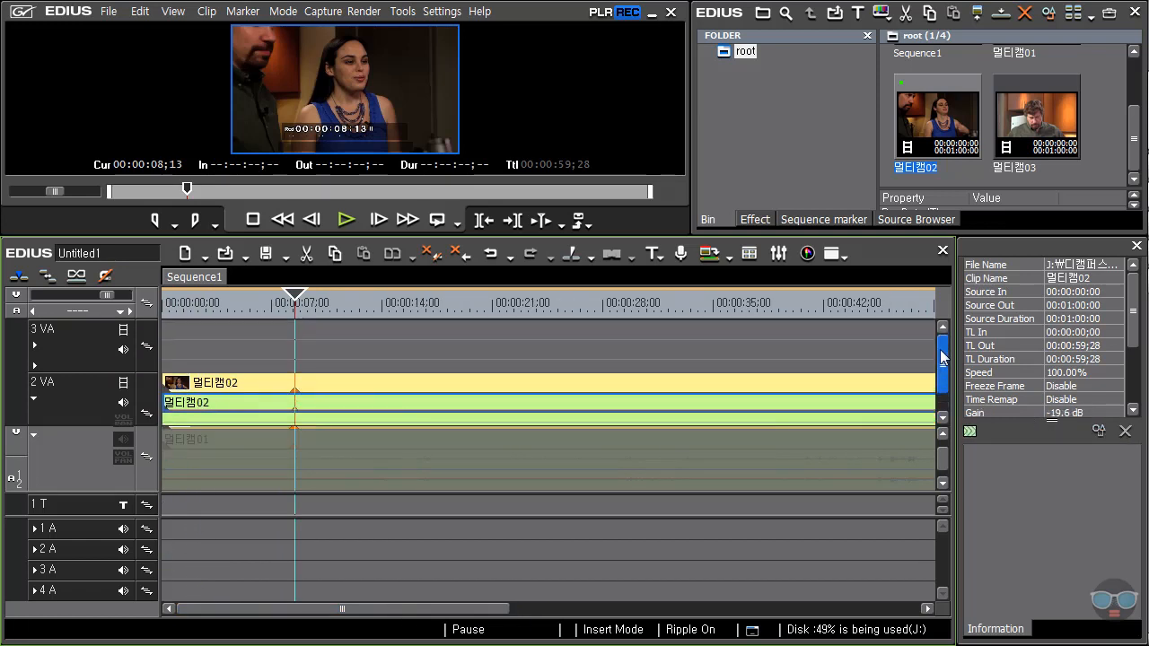
drag(1033, 136, 212, 331)
click(34, 346)
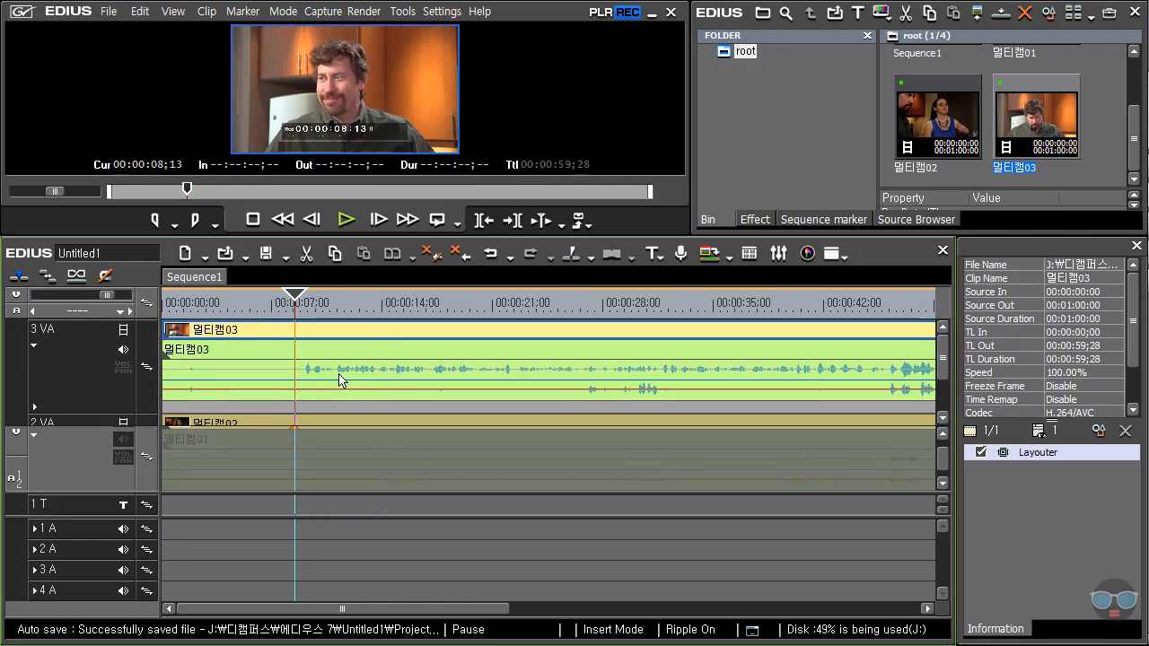
- Set the playhead at 00:00:09;05, where the 멀티캠03 sound begins, using a finer timeline scale
drag(299, 295, 310, 297)
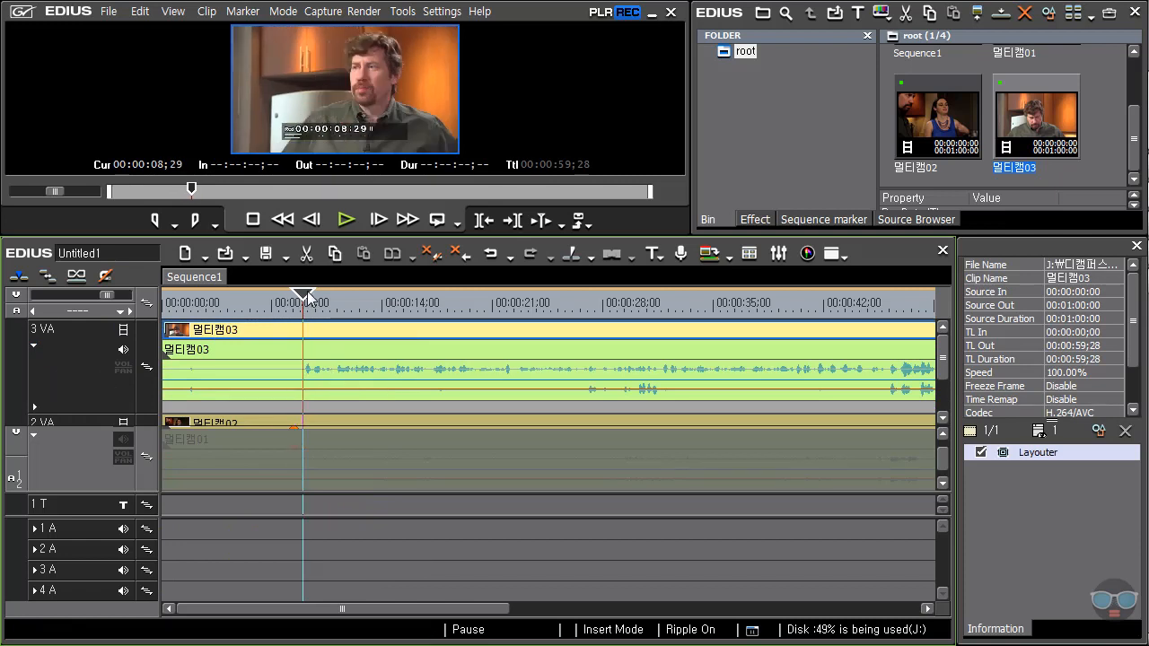
drag(108, 298, 83, 297)
drag(310, 300, 308, 300)
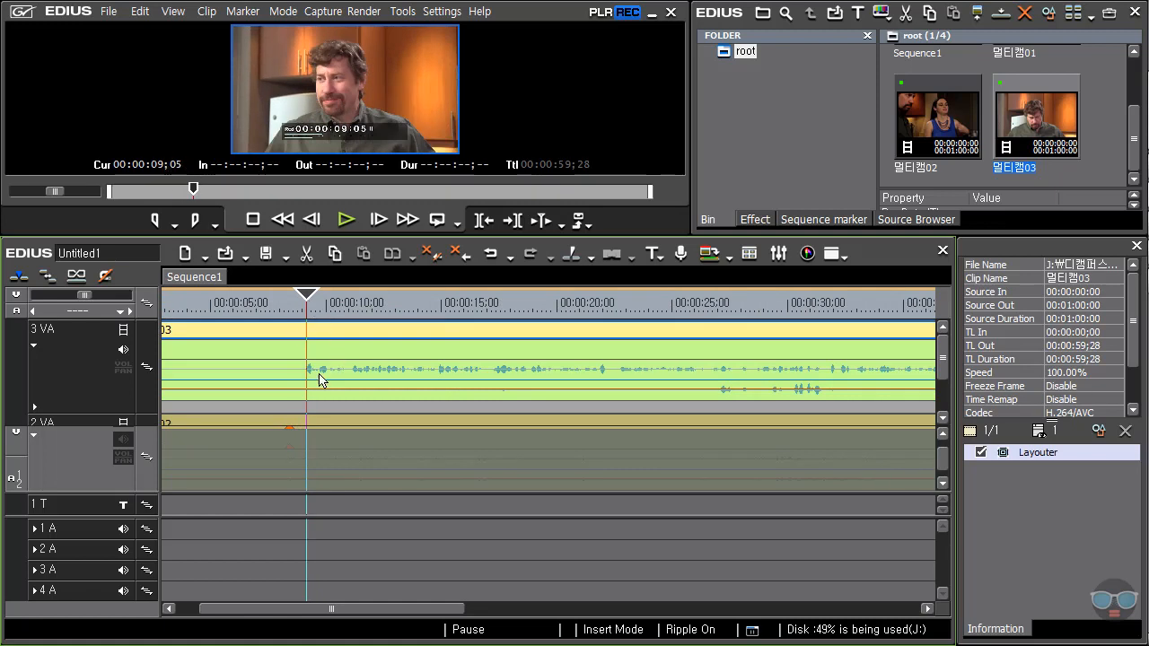
- Open the timeline's 멀티캠03 clip in the player, cue it to 00:00:09;05 and set a clip marker there
double_click(348, 358)
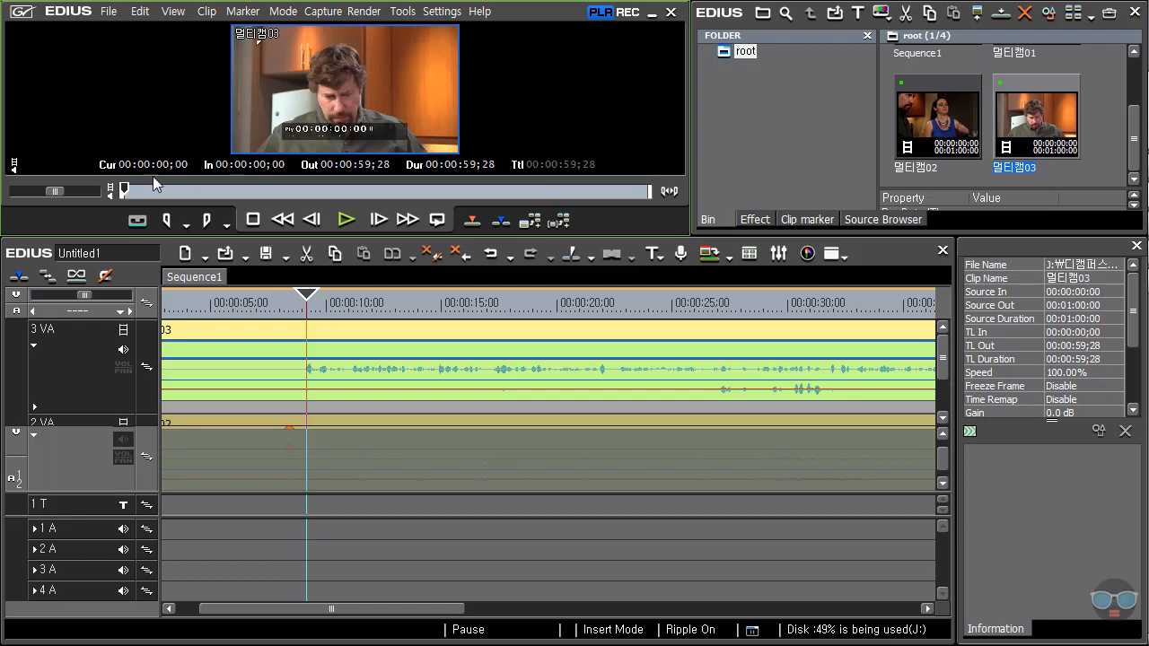
drag(126, 192, 206, 194)
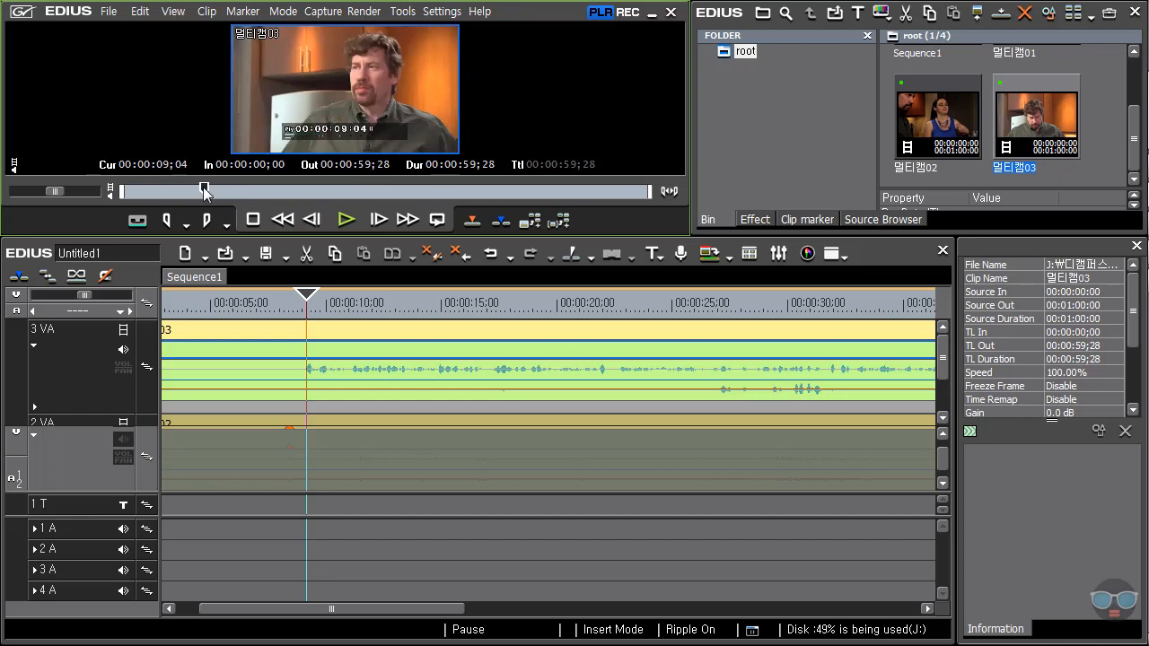
click(378, 220)
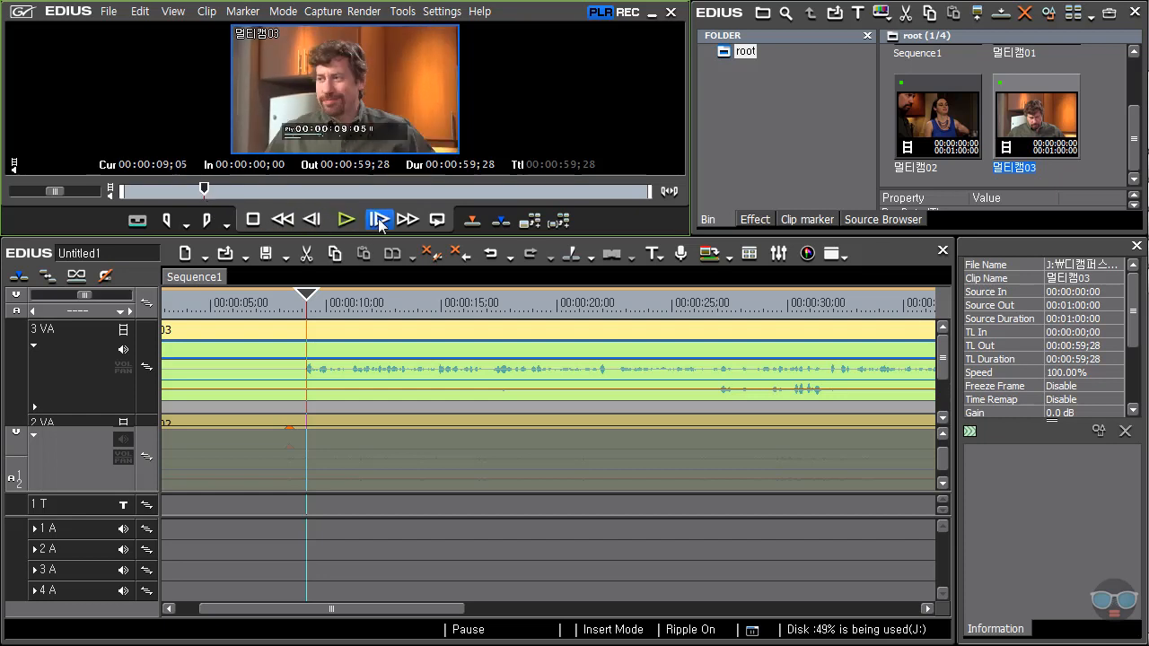
right_click(234, 189)
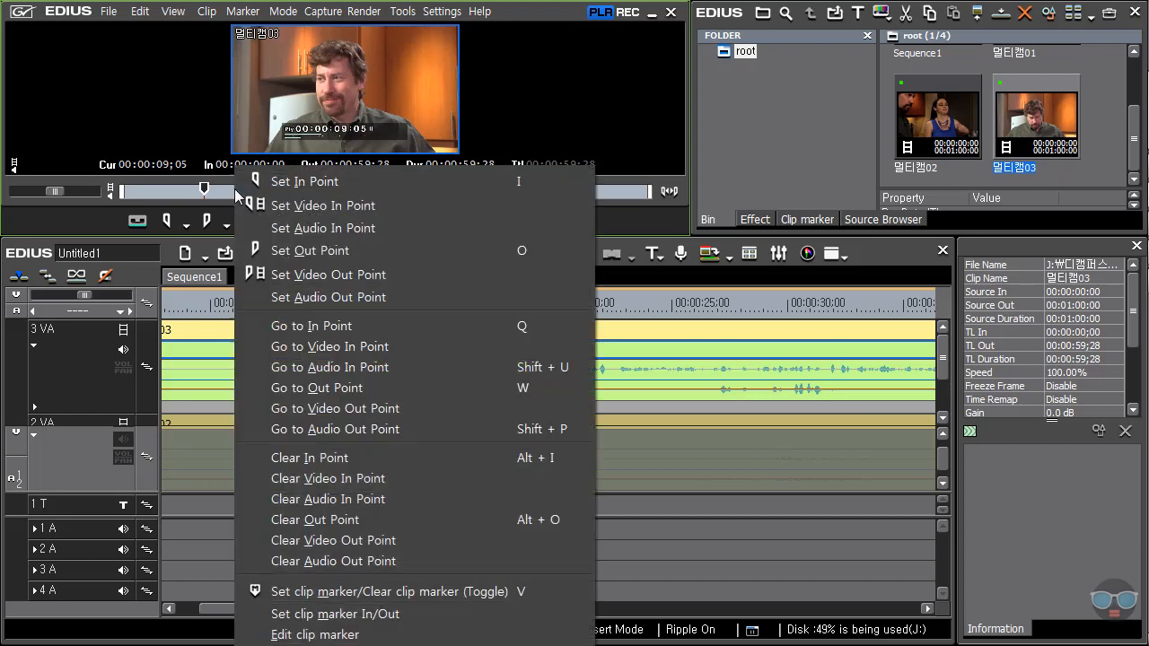
click(308, 595)
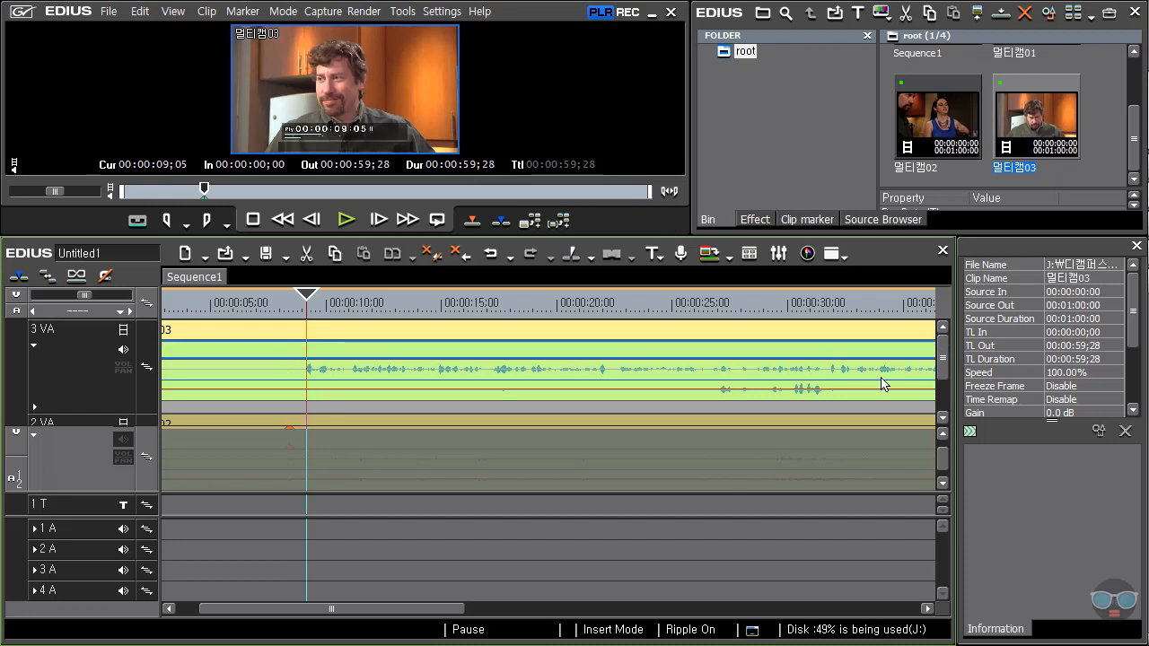
- Add one VA track above the 3 VA track
right_click(91, 340)
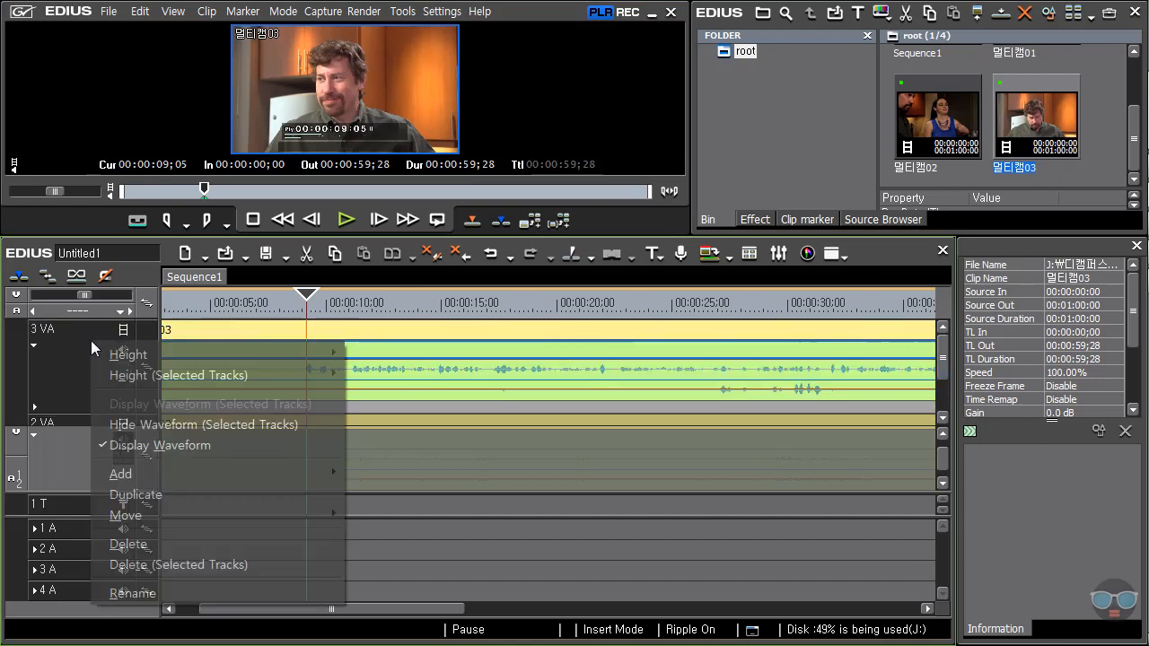
mouse_move(126, 476)
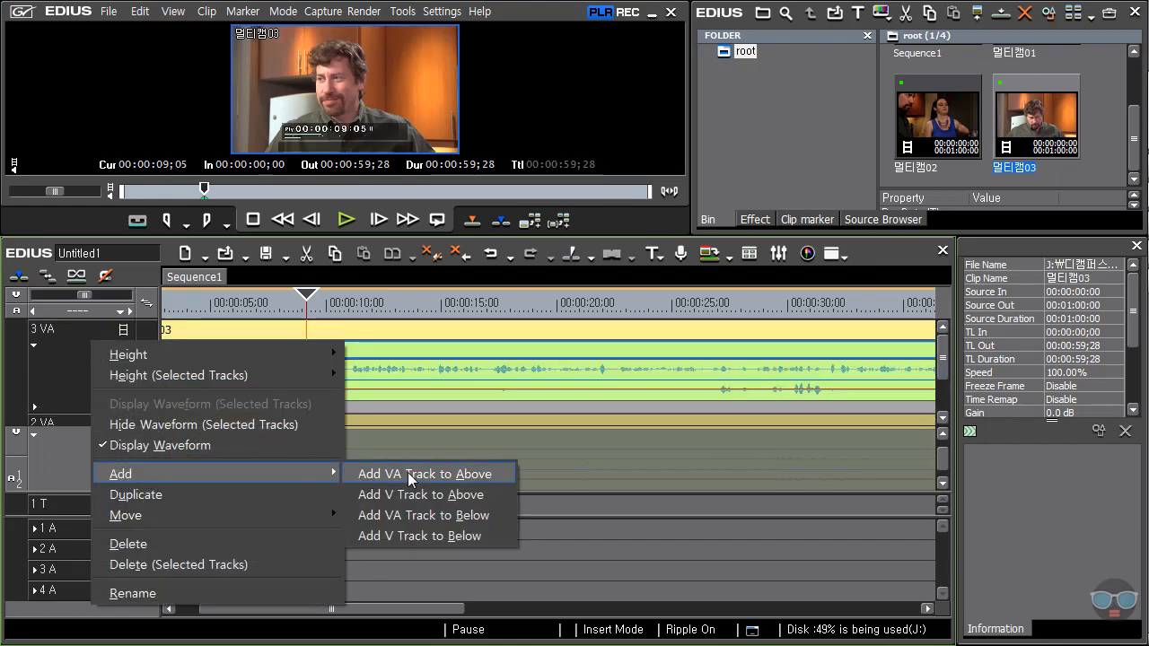
click(409, 476)
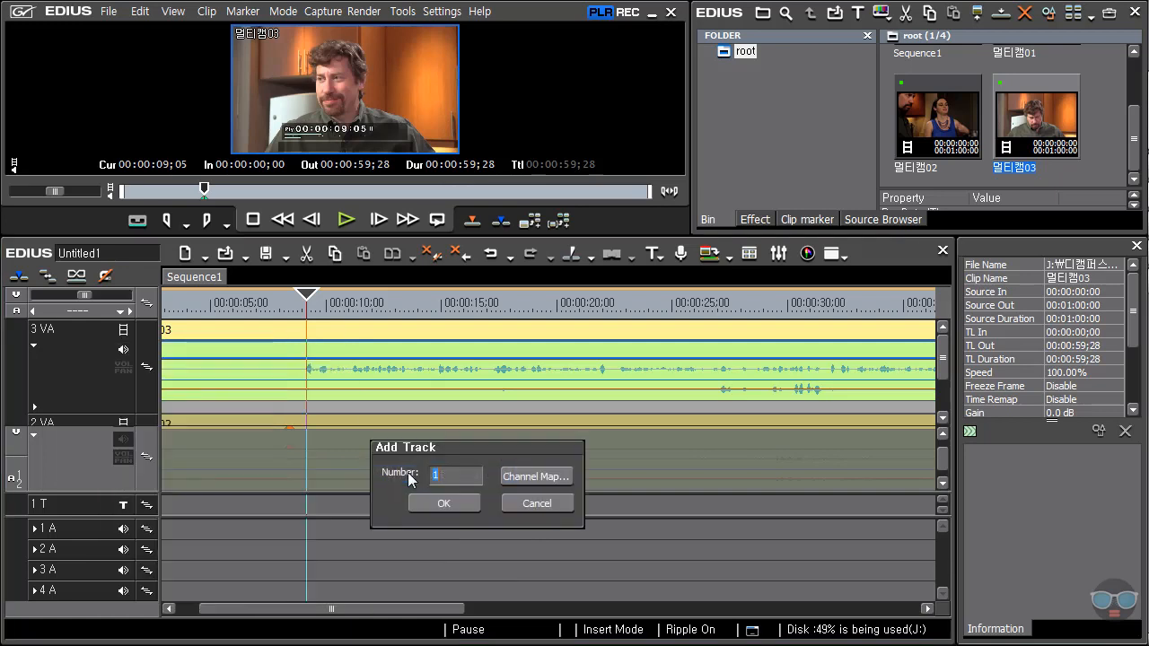
click(457, 503)
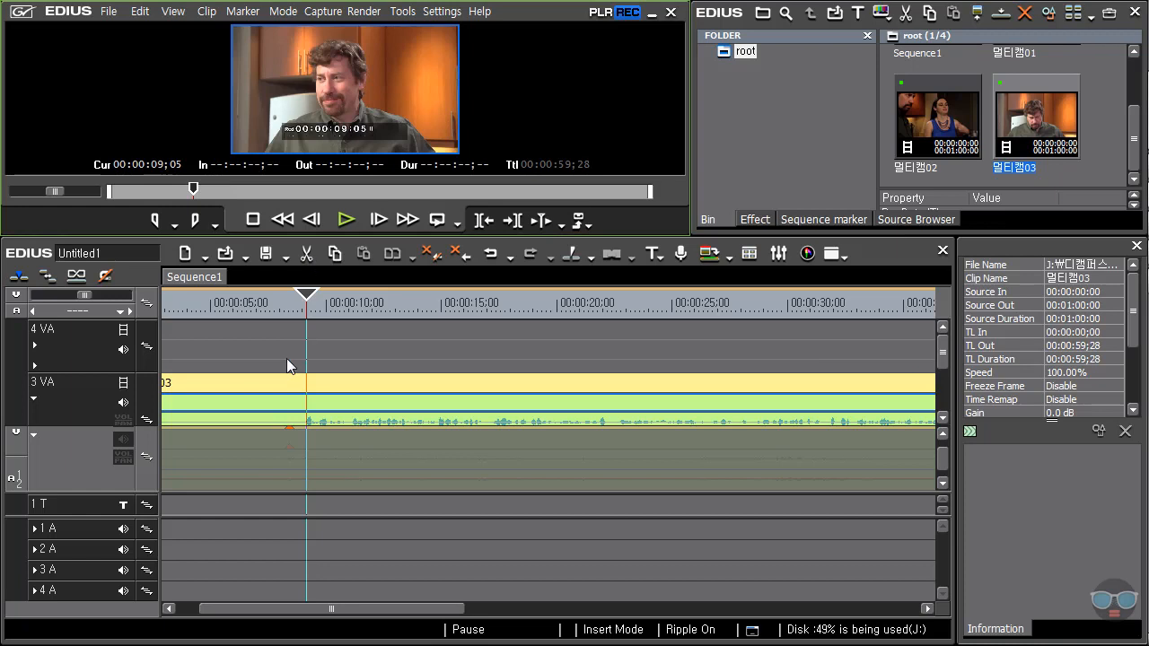
- Reopen the 멀티캠03 clip from the 3 VA track in the player and set its clip marker at 00:00:09;05 again
double_click(362, 407)
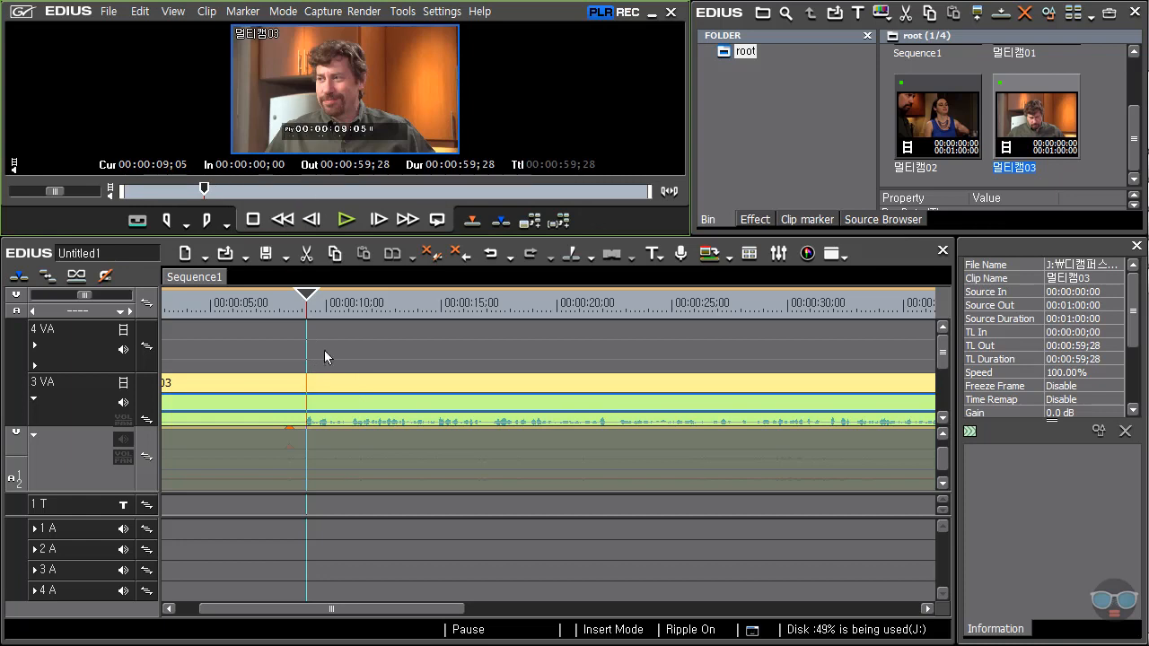
drag(204, 189, 204, 191)
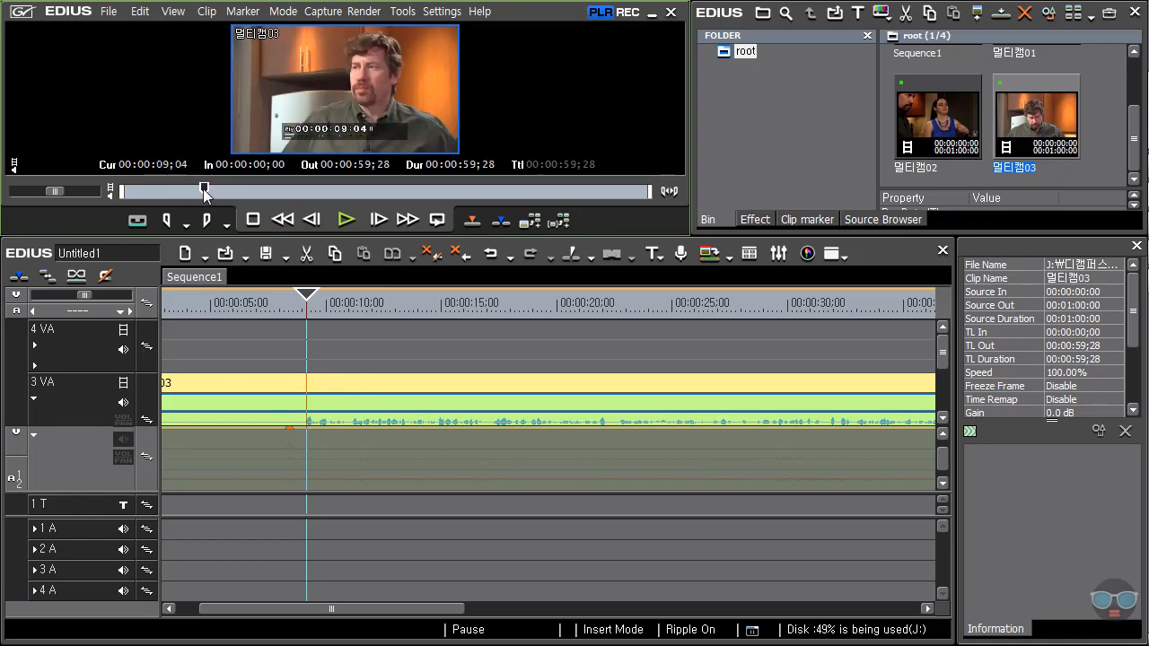
click(378, 220)
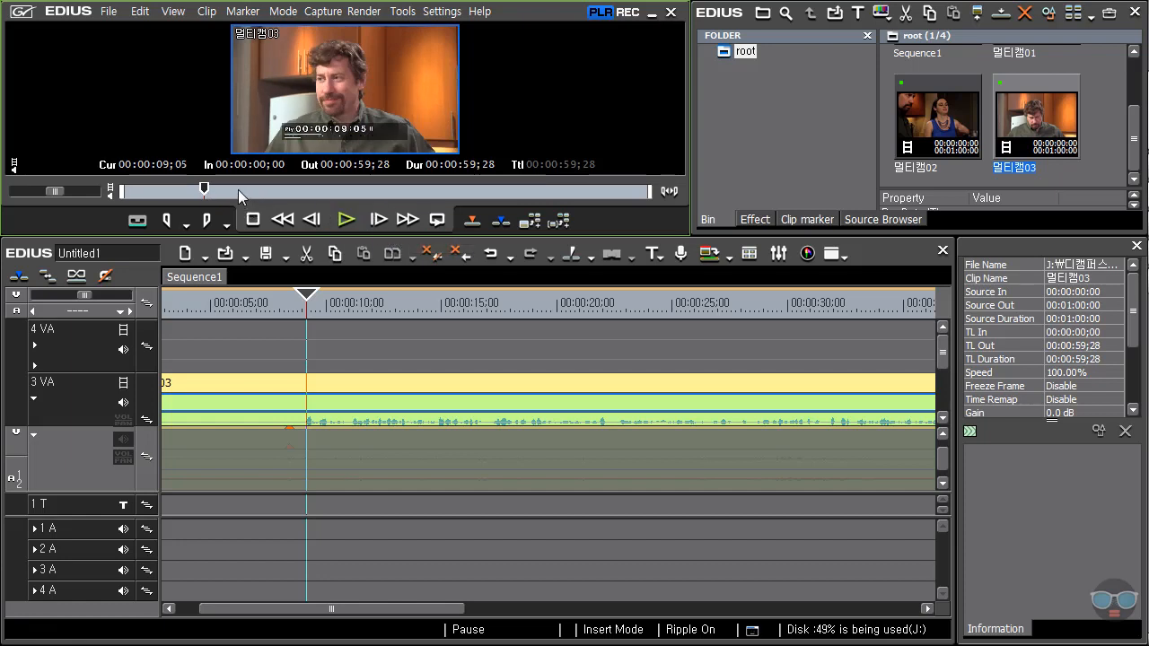
right_click(238, 189)
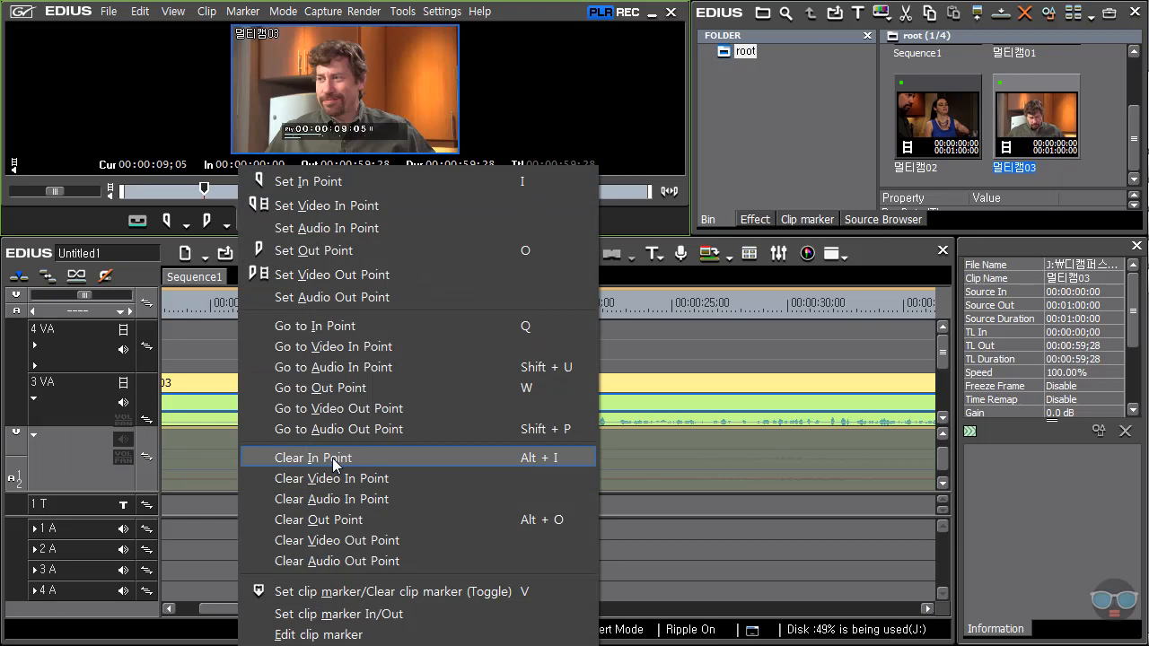
click(328, 592)
- Replace the unmarked 멀티캠03 clip on the 3 VA track with the marked clip from the player, staging it on 4 VA and starting it at 00:00:00;00
drag(328, 72, 314, 372)
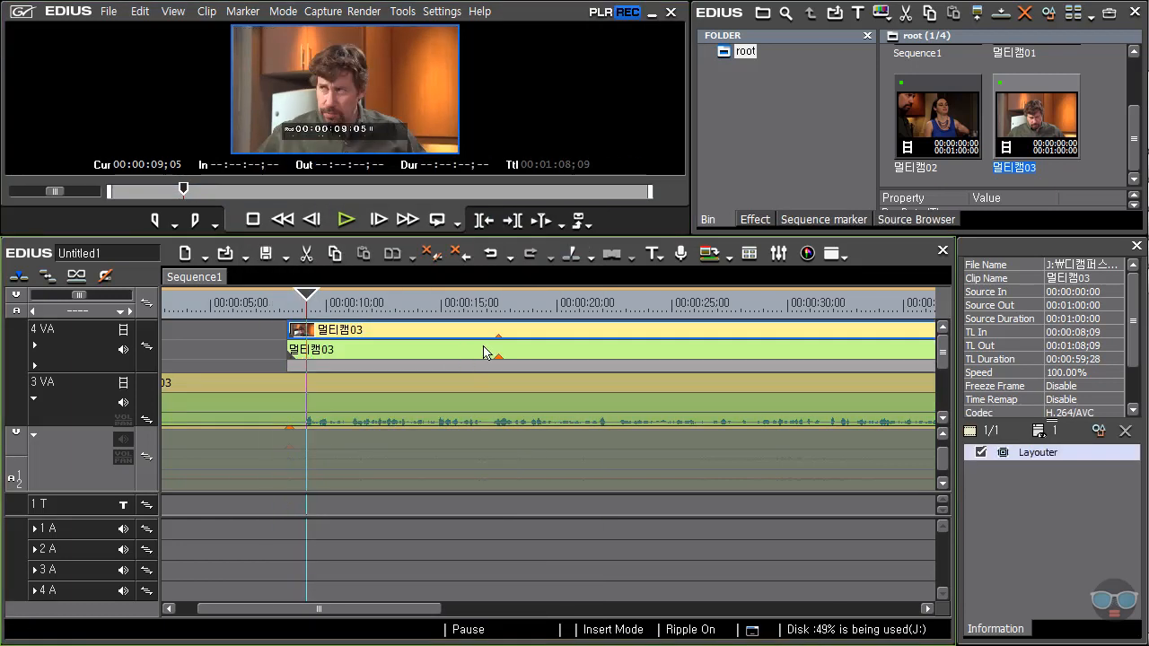
click(440, 395)
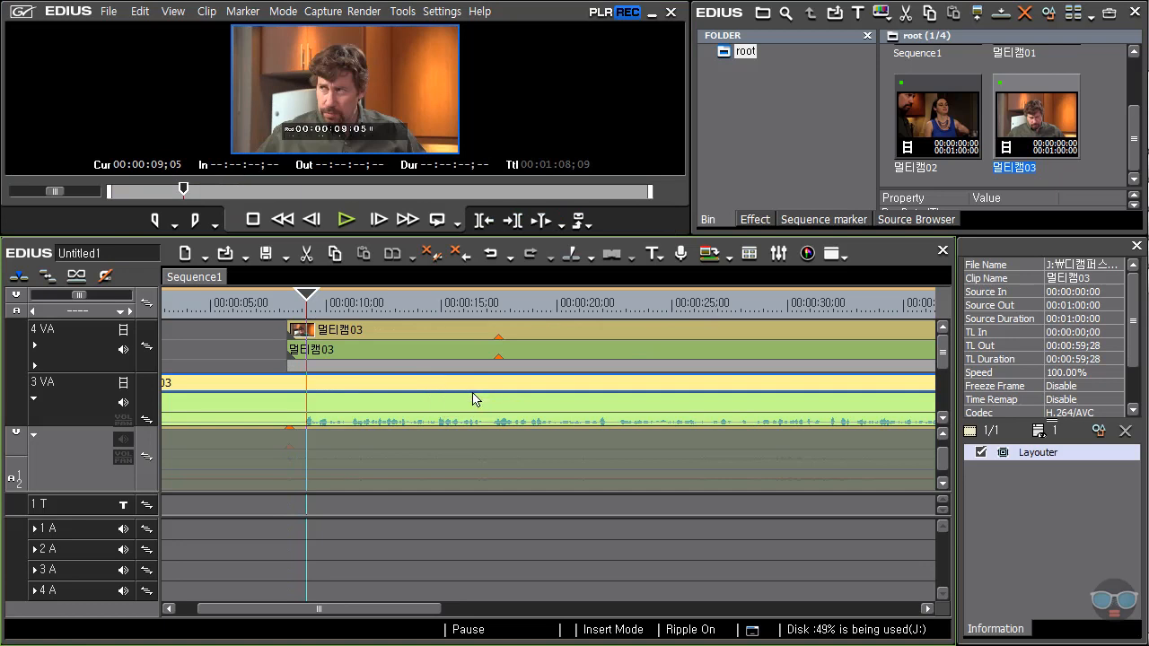
key(Delete)
drag(424, 337, 410, 411)
key(BackSpace)
drag(360, 365, 313, 367)
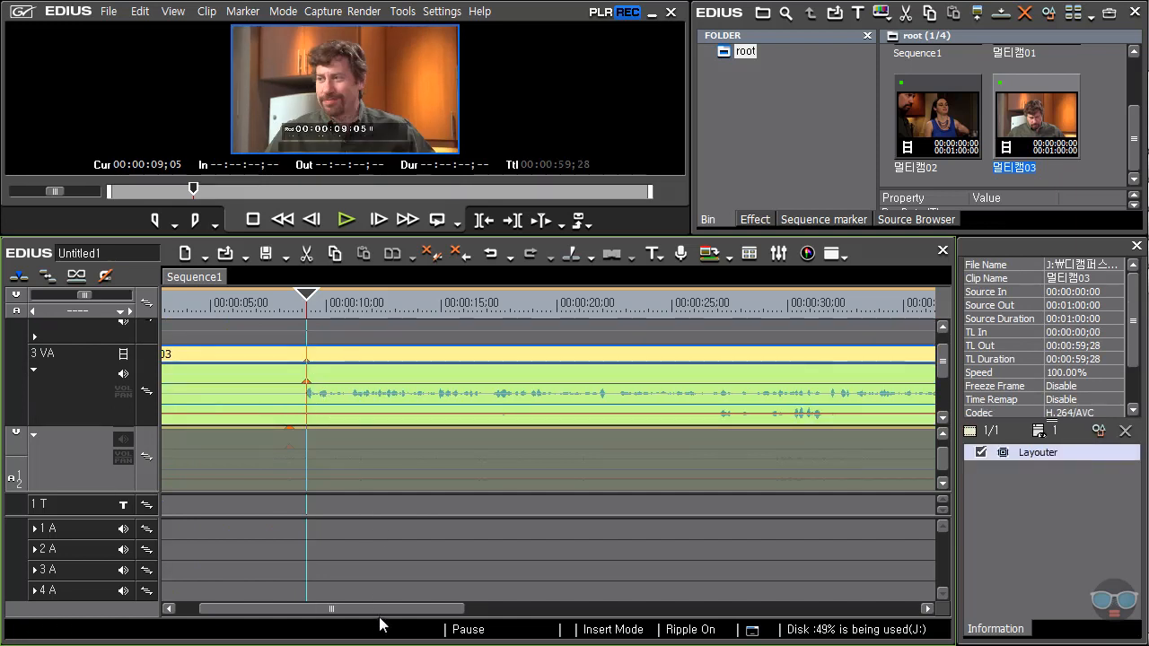
- Collapse the audio waveforms of the 3 VA, 2 VA and 1 VA tracks so all three clip markers can be compared
drag(337, 609, 315, 607)
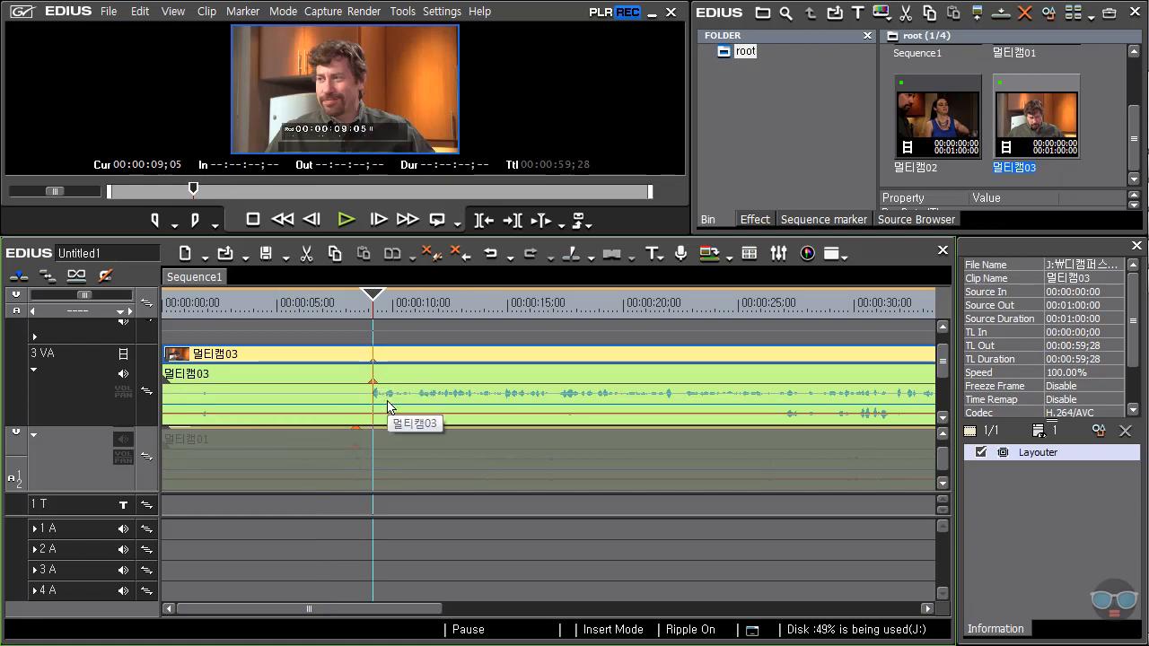
mouse_move(944, 366)
mouse_down()
mouse_move(945, 350)
mouse_move(949, 379)
mouse_up()
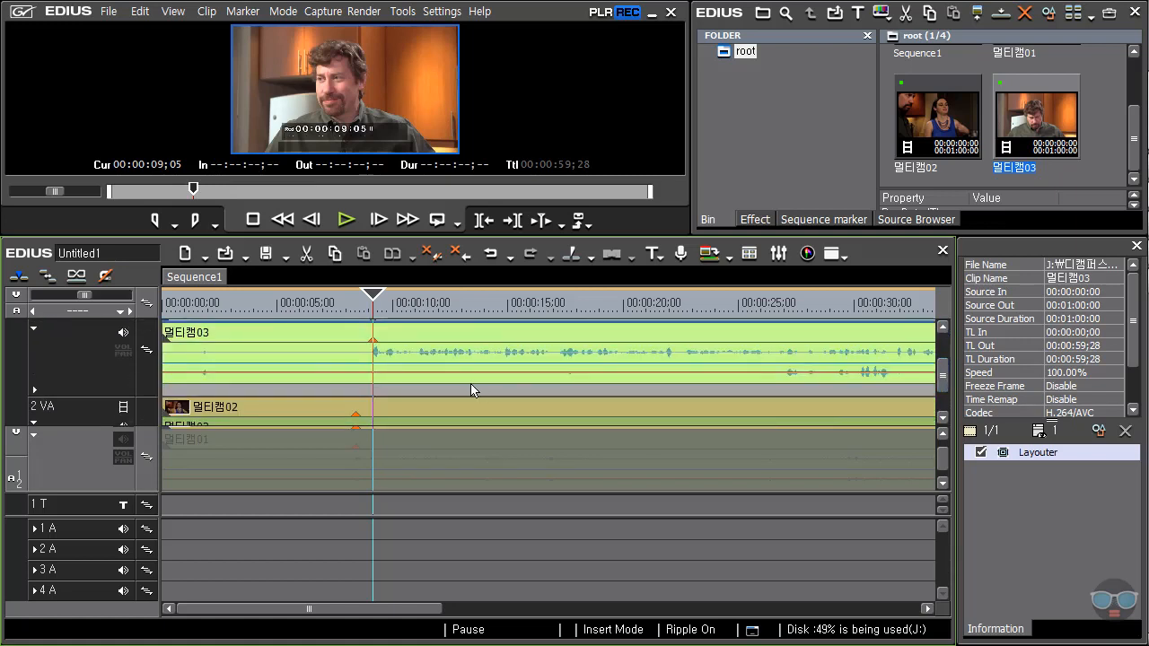
click(35, 330)
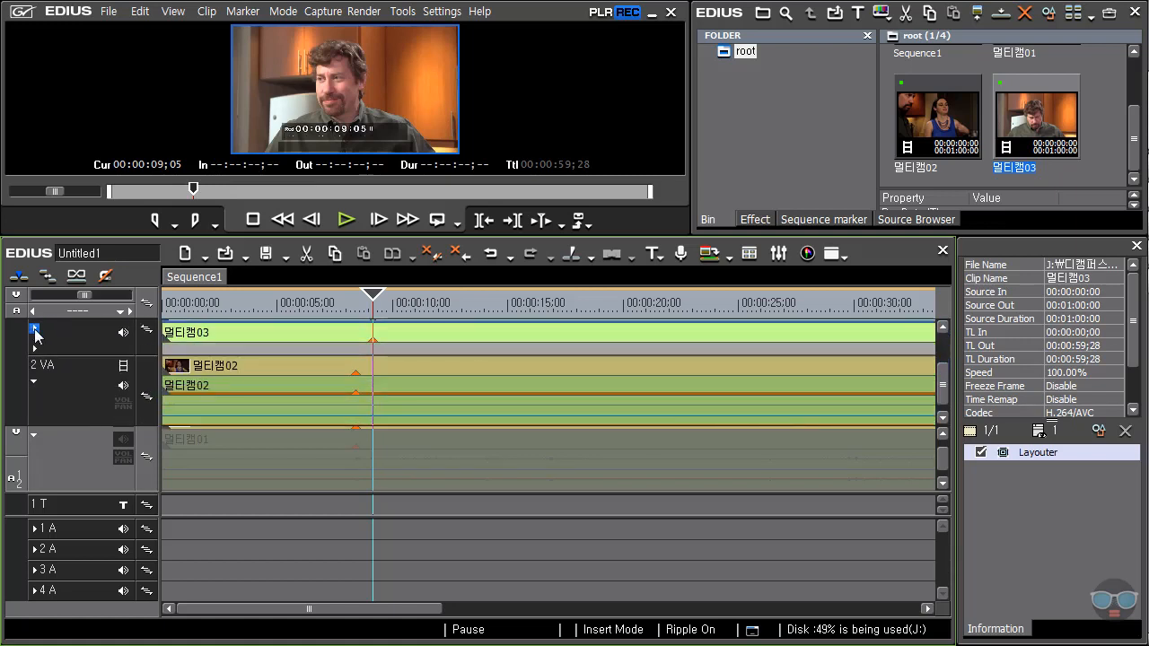
click(35, 381)
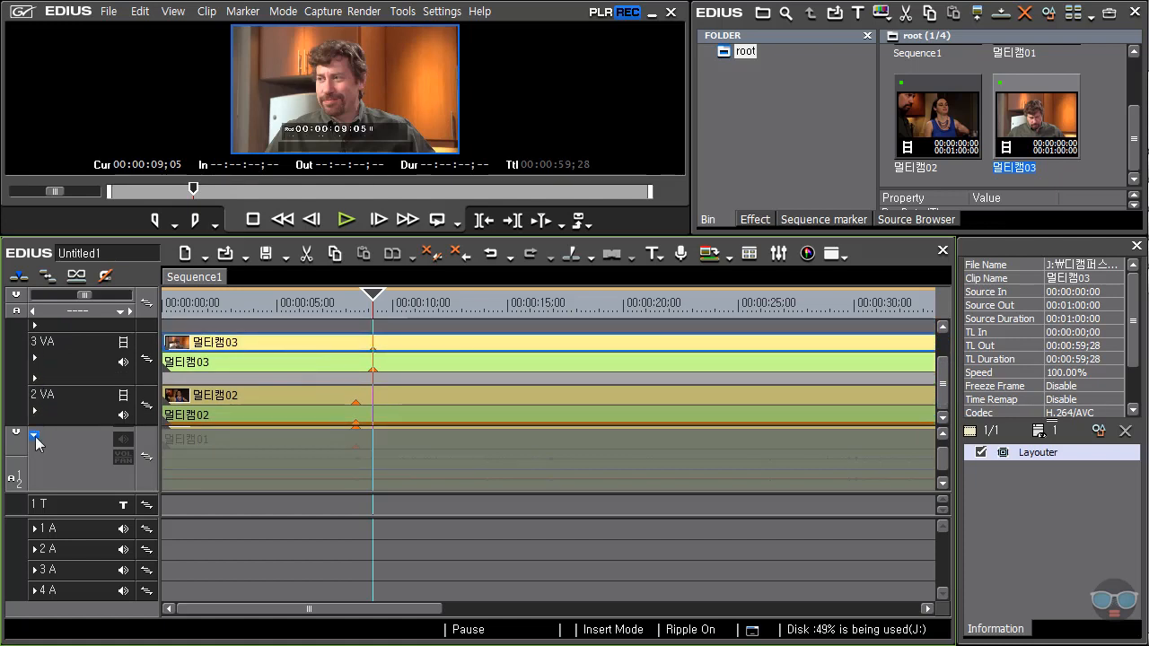
click(35, 436)
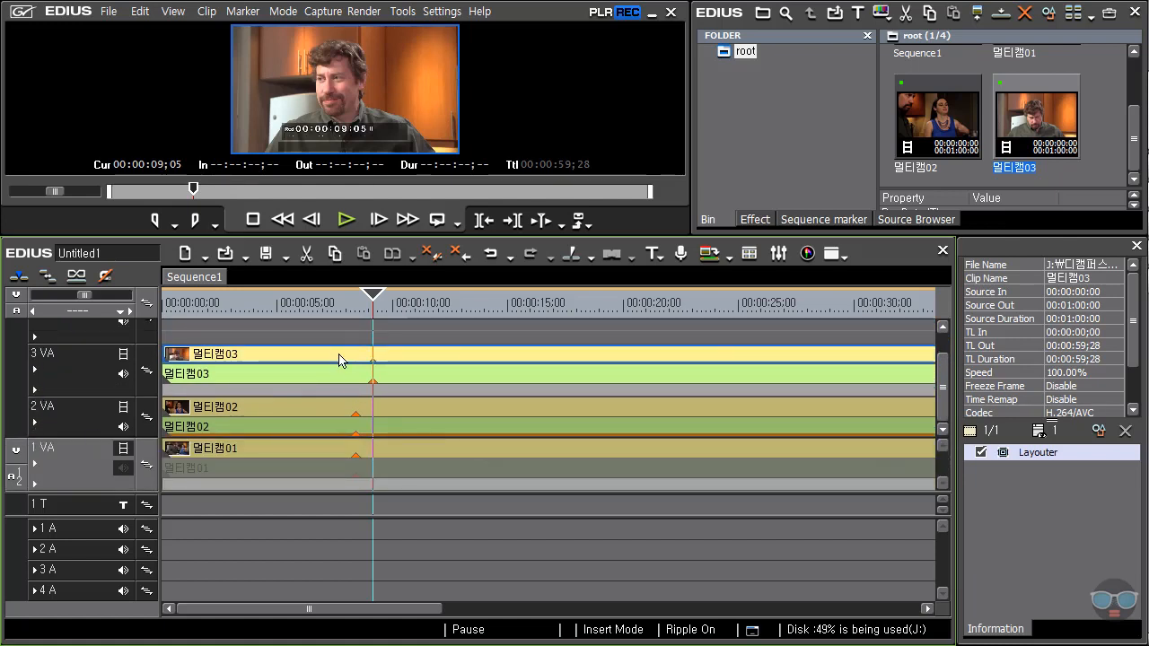
- Turn on Snap to Event, align the 멀티캠02 clip's marker with the 멀티캠03 marker at 00:00:09;05 and play the aligned clips
click(111, 283)
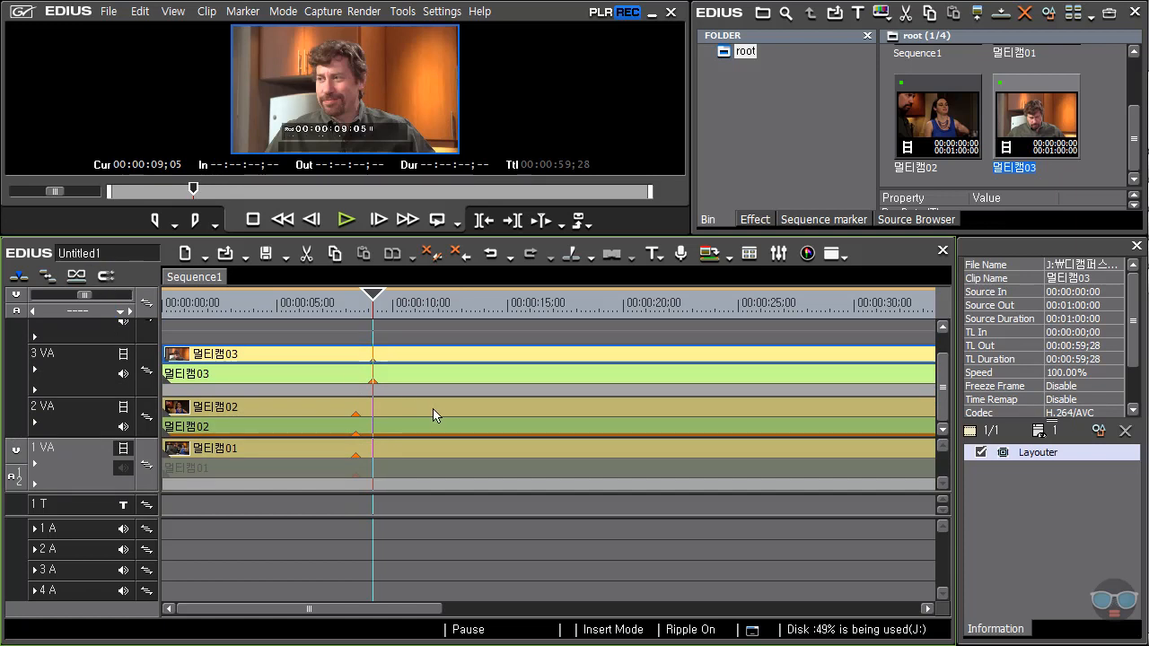
drag(439, 415, 476, 411)
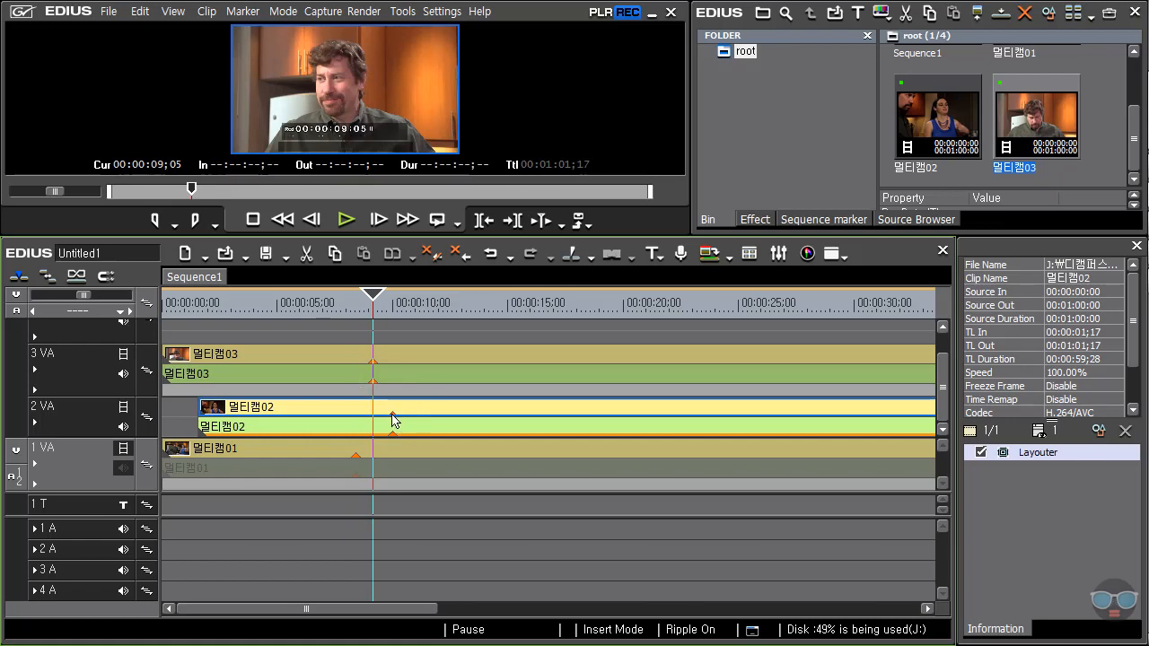
drag(392, 419, 372, 411)
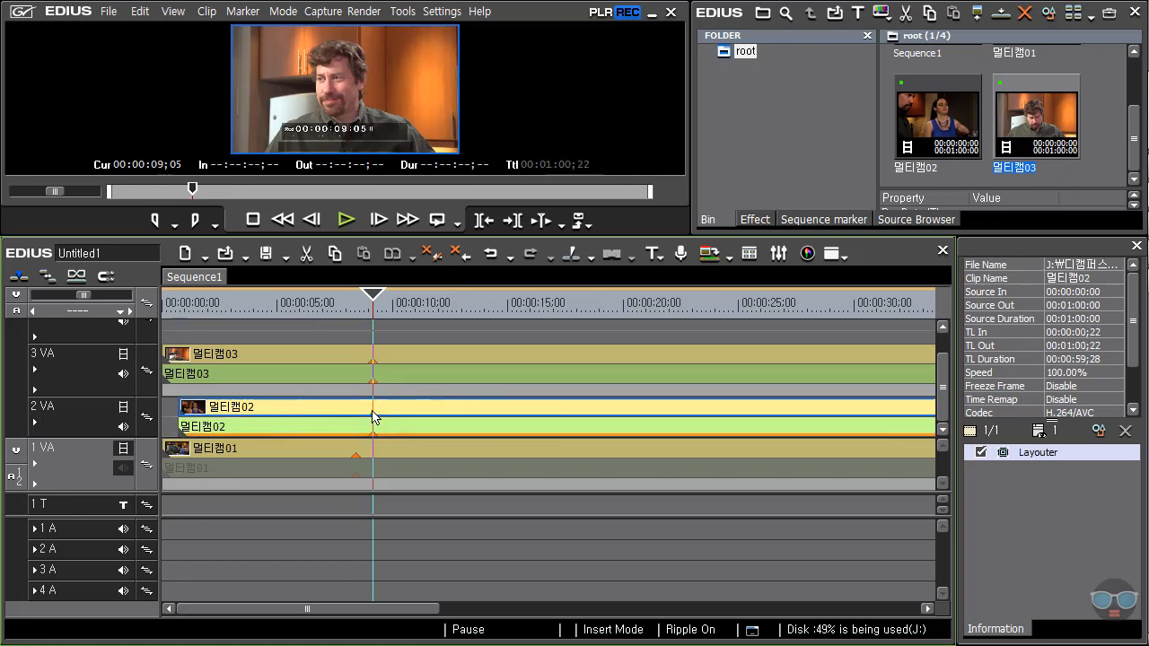
key(space)
key(space)
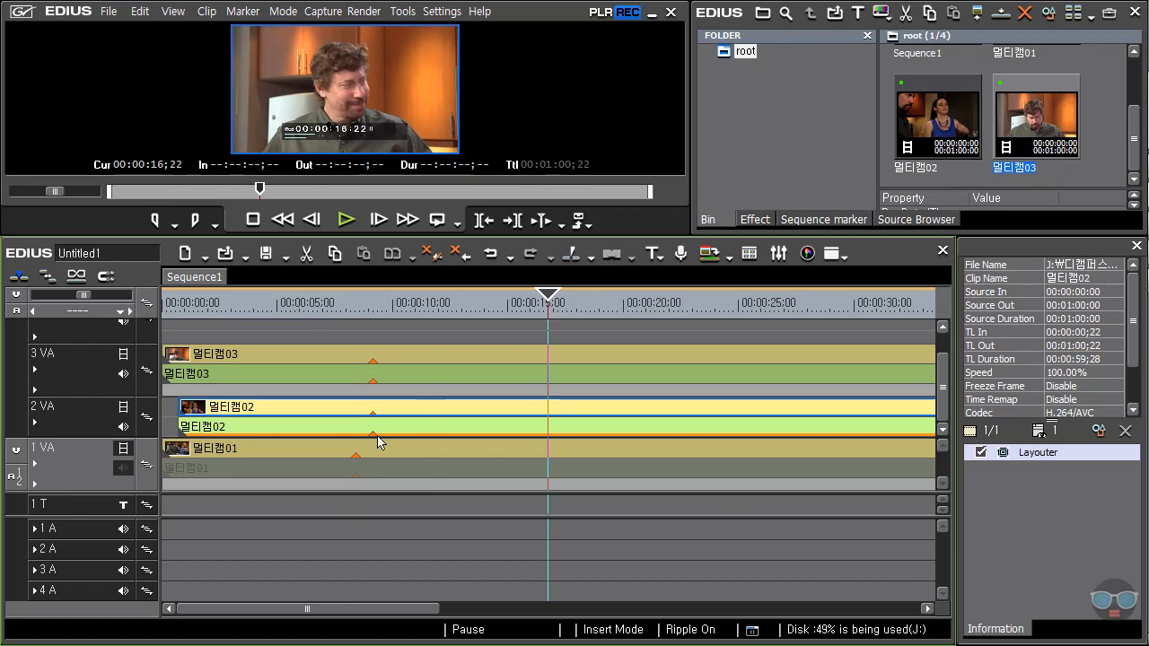
- Align the 멀티캠01 clip's marker on 1 VA with the other two clip markers and set the playhead to 00:00:09;05
drag(358, 456, 378, 459)
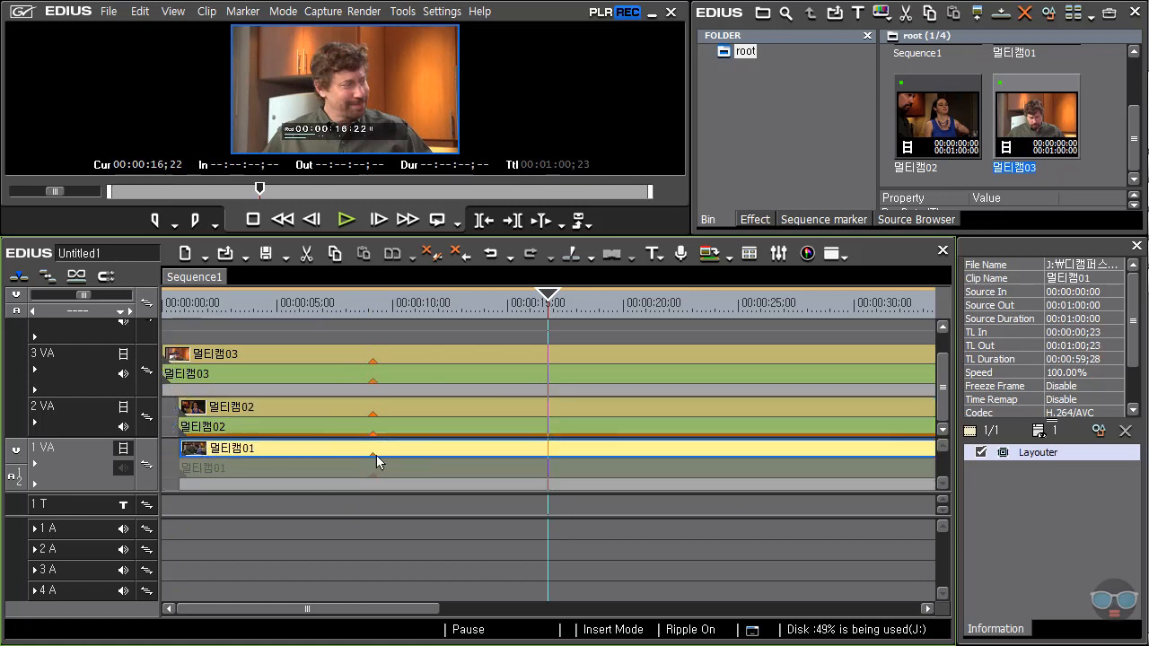
click(372, 303)
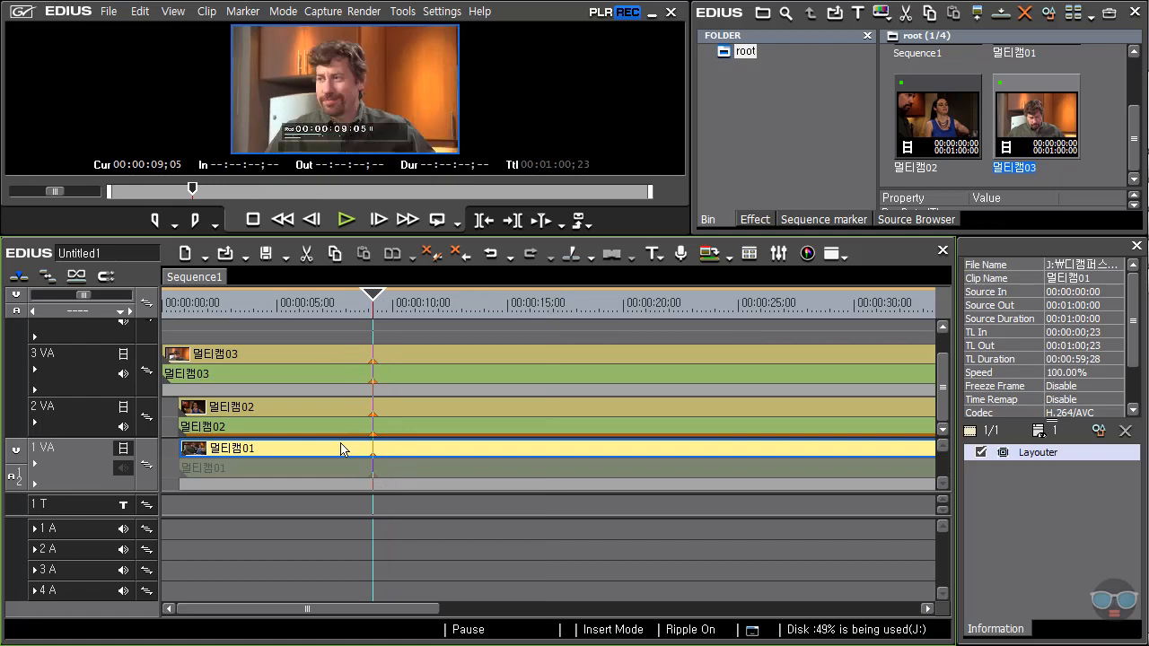
- Unmute the 1 VA track's audio and play the three aligned clips from before the sync point
key(j)
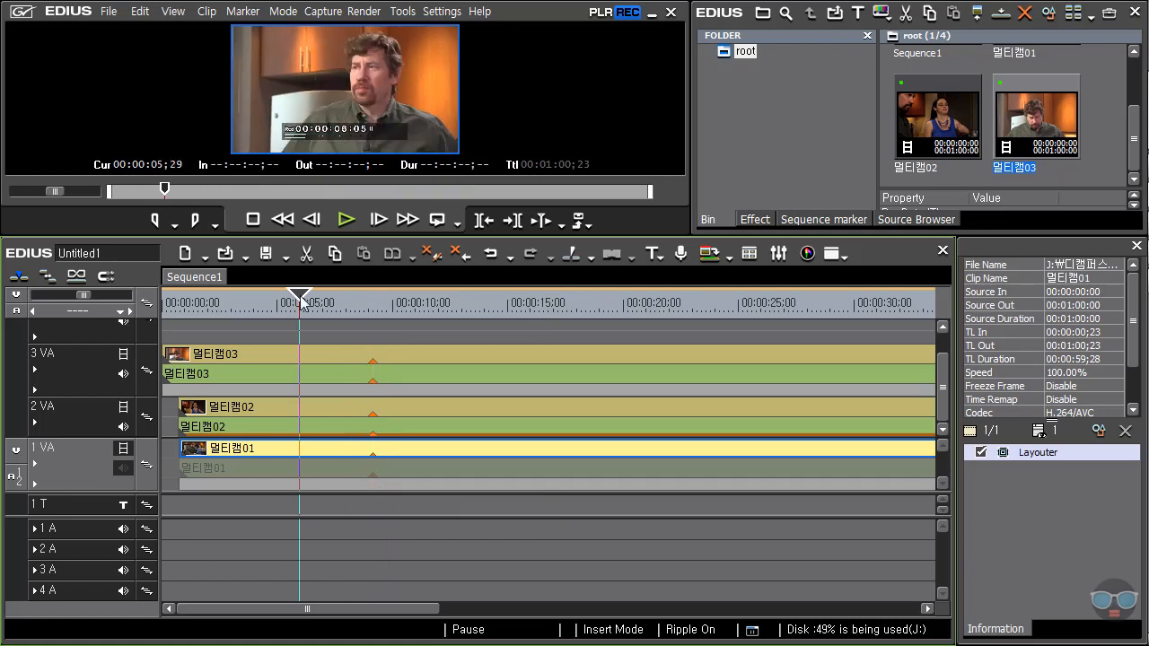
key(space)
click(123, 467)
key(space)
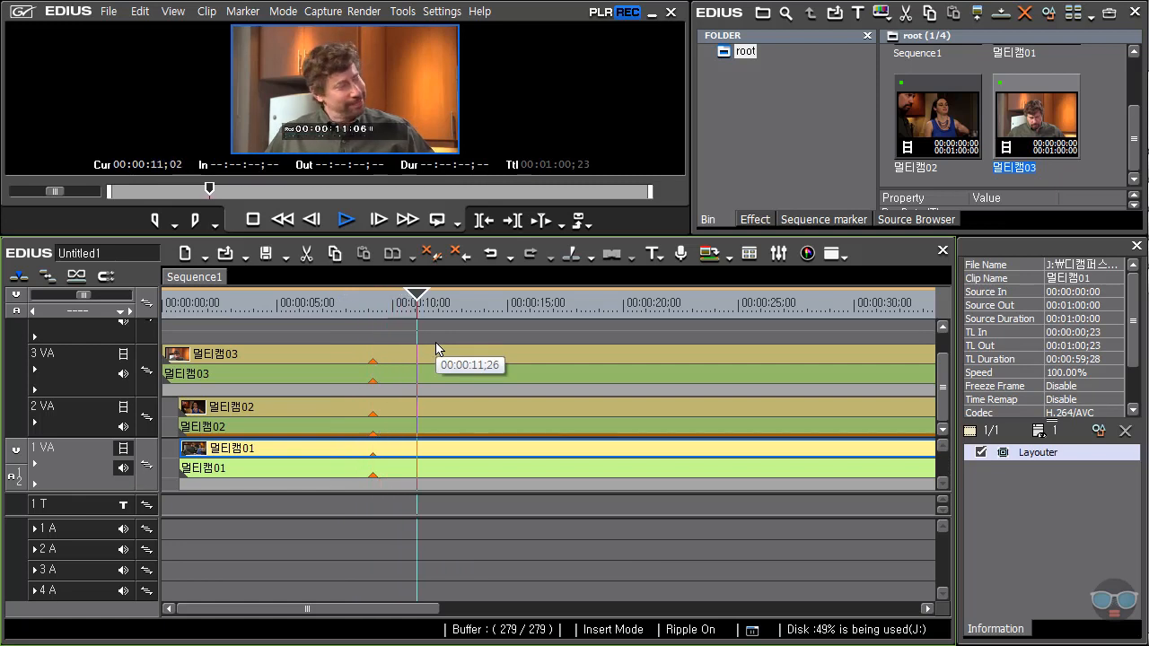
key(space)
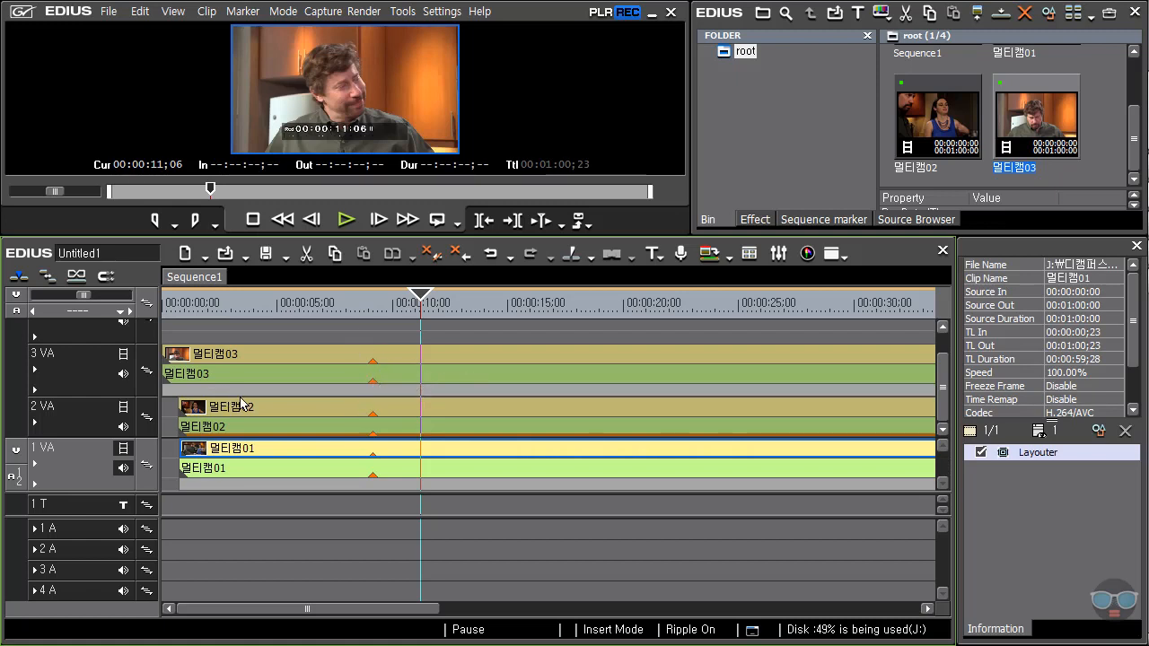
- Park the playhead at 00:00:08;15, switch to Overwrite Mode and trim the starts of the 멀티캠03, 멀티캠02 and 멀티캠01 clips to it
click(230, 310)
key(space)
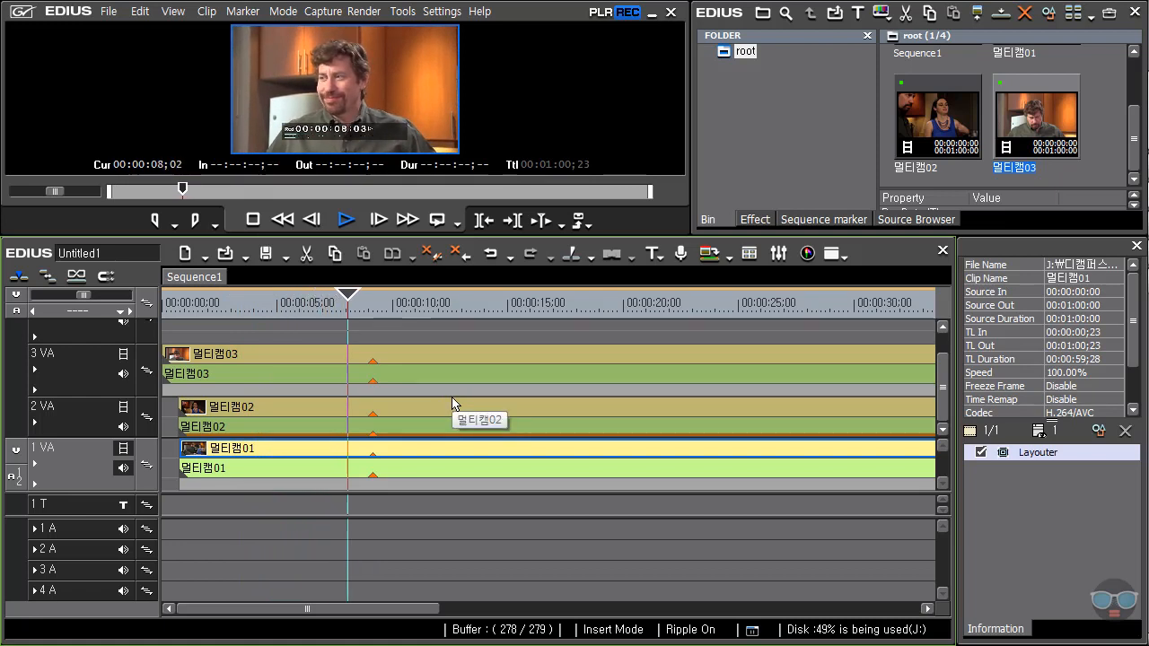
key(space)
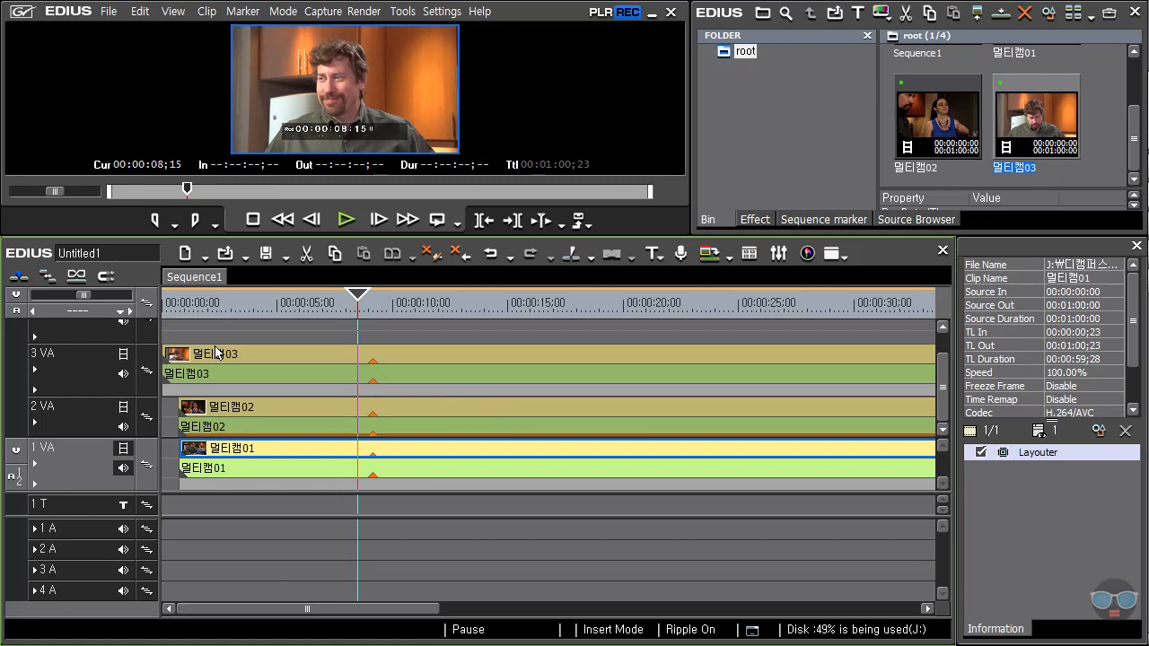
click(18, 276)
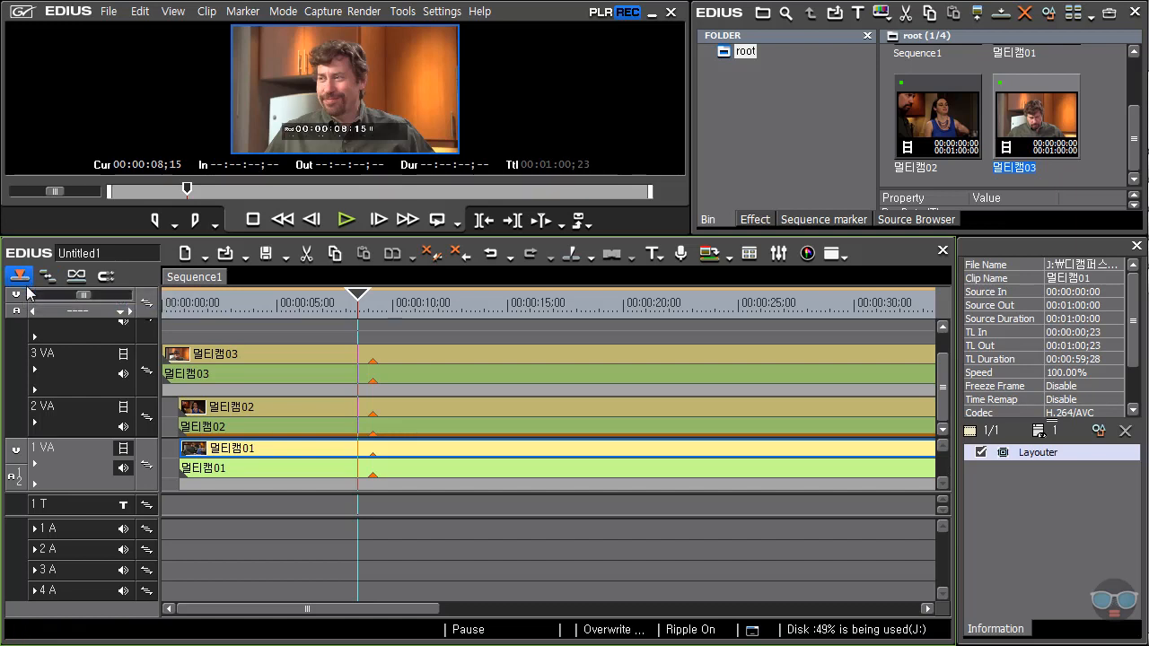
drag(172, 356, 361, 367)
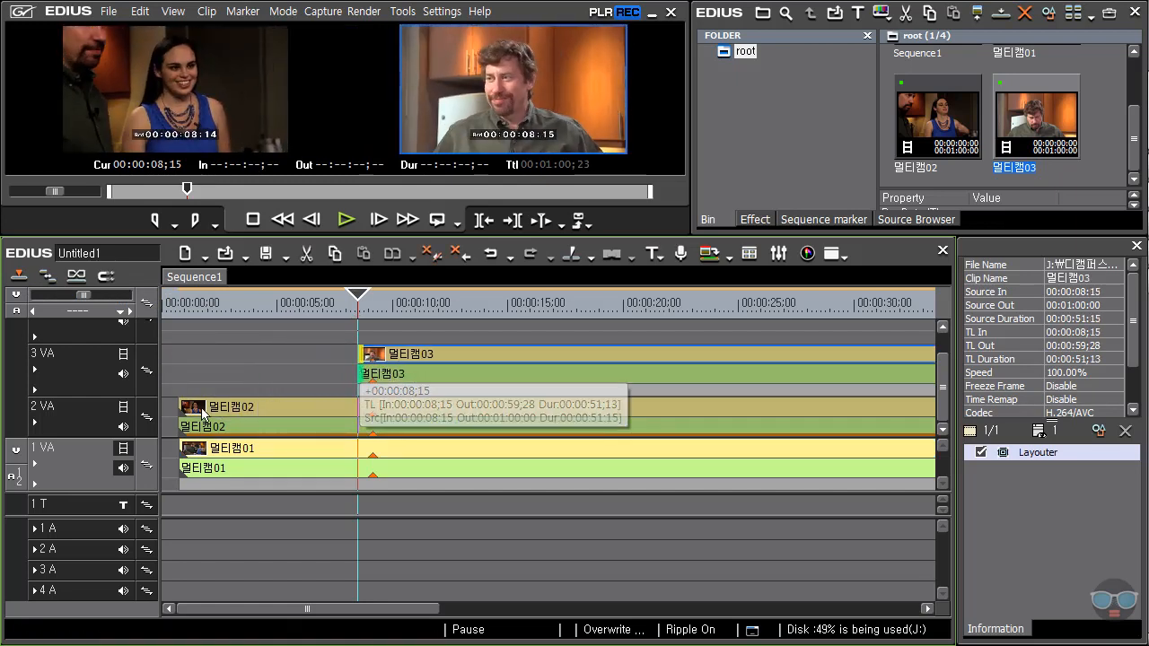
drag(187, 412, 359, 418)
drag(192, 456, 361, 454)
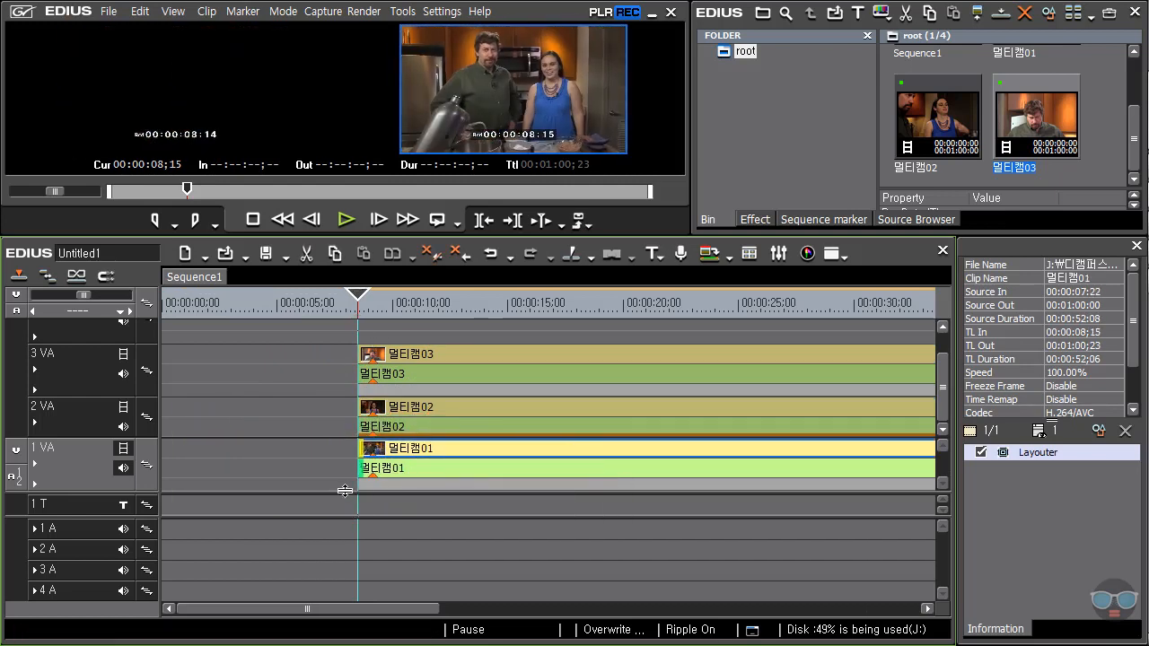
- Move the three trimmed clips to start at 00:00:00;00 on their tracks and play the sequence from its beginning
click(401, 362)
drag(462, 359, 265, 366)
drag(440, 413, 245, 411)
drag(431, 459, 236, 457)
click(357, 298)
key(Home)
key(space)
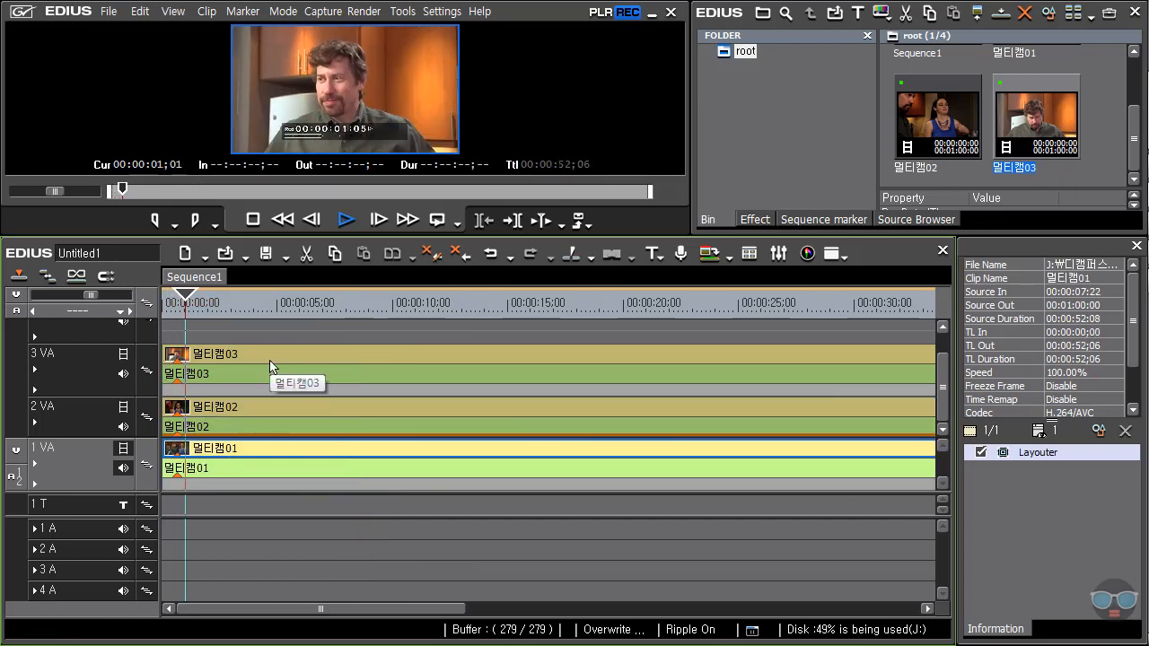
key(space)
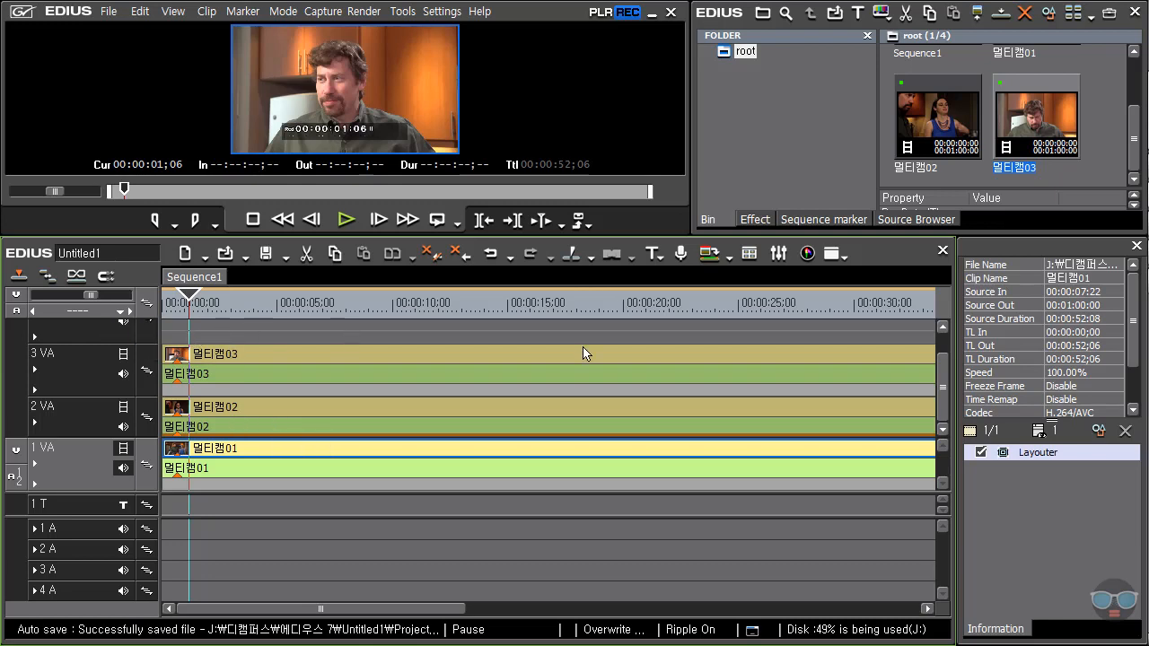
- Delete the empty 4 VA track and enlarge the player area by lowering the top edge of the timeline window
scroll(942, 378, up, 2)
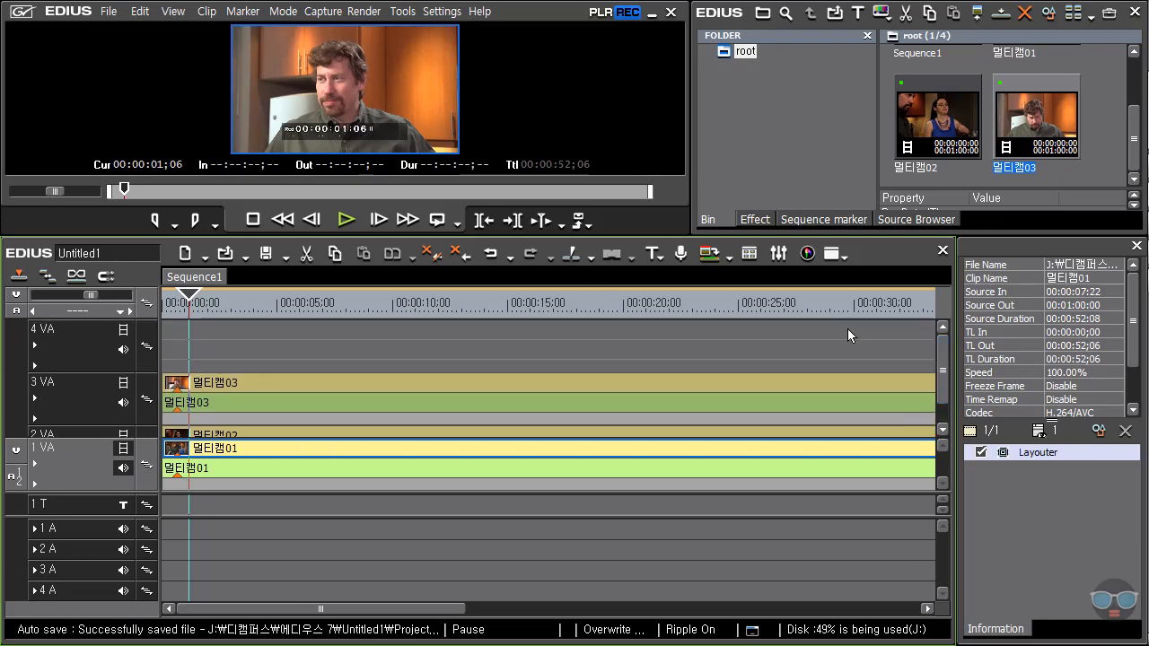
right_click(90, 343)
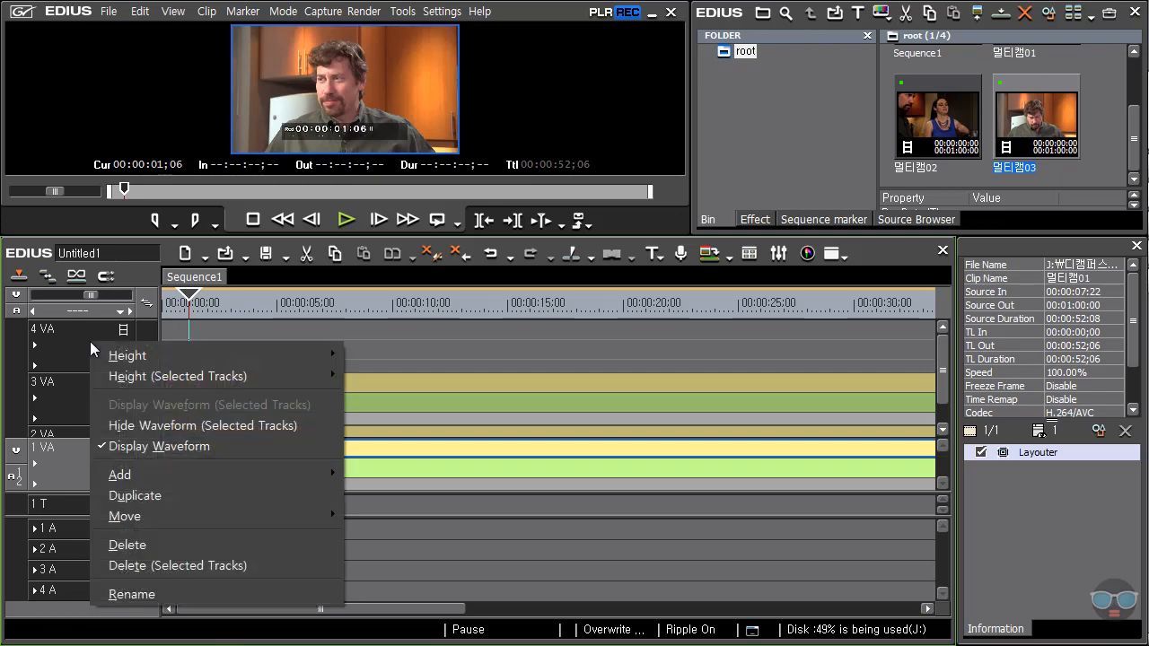
click(141, 546)
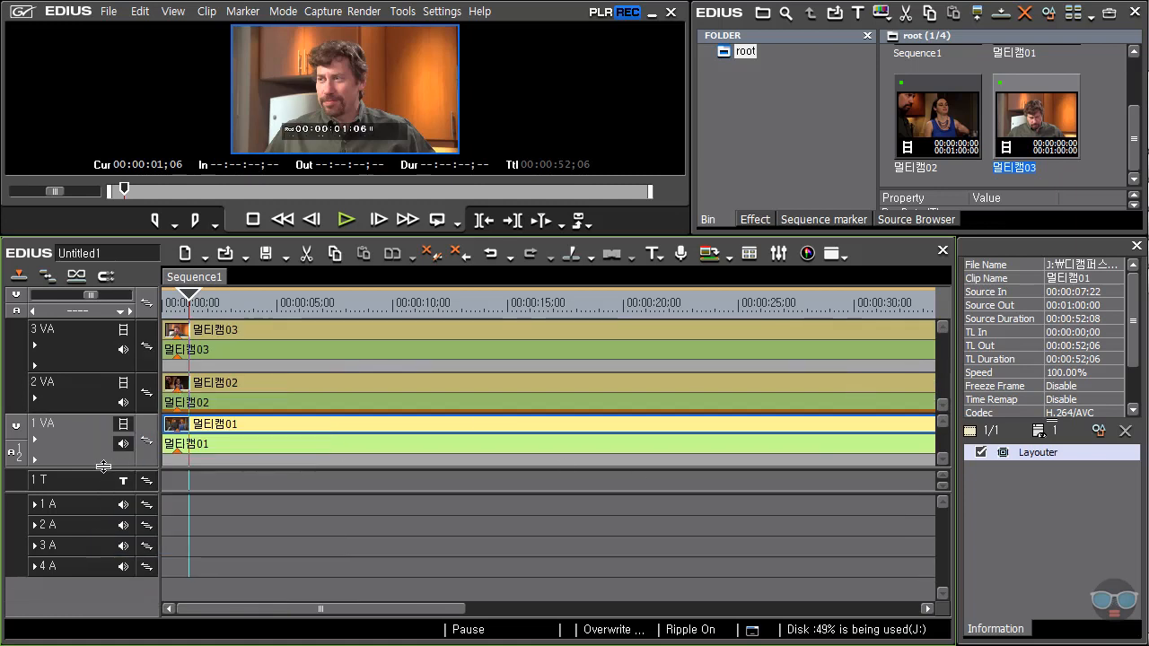
drag(123, 235, 126, 315)
- Switch to Multicam Mode and scrub the playhead to 00:00:03;00 to preview the three cameras
click(286, 11)
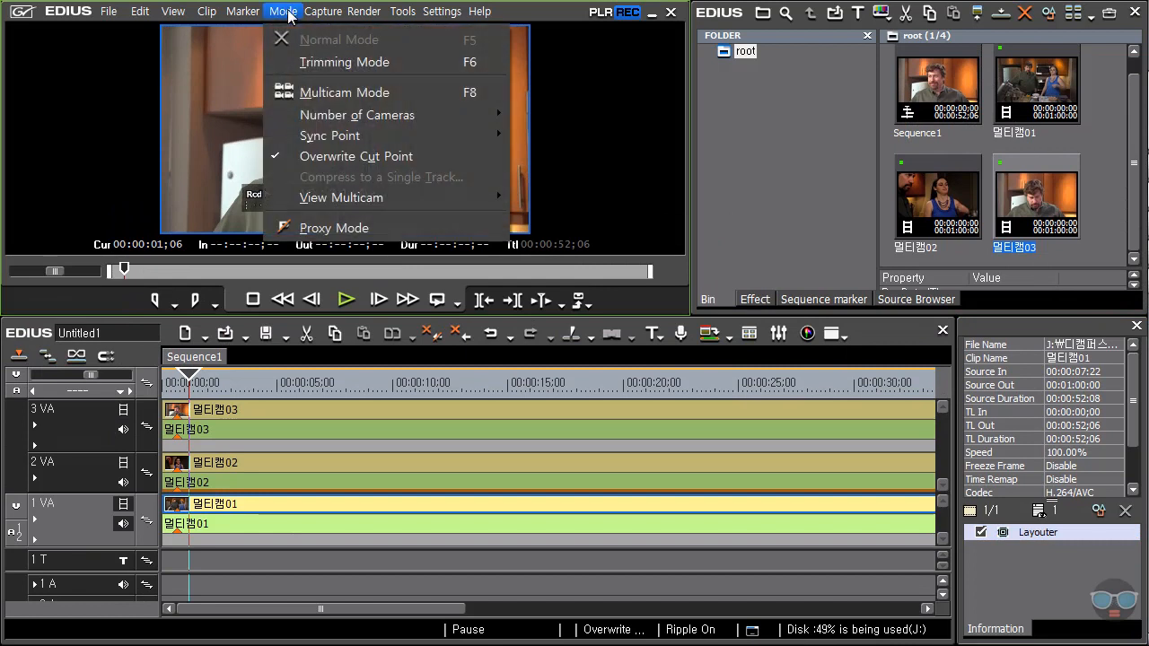
click(330, 94)
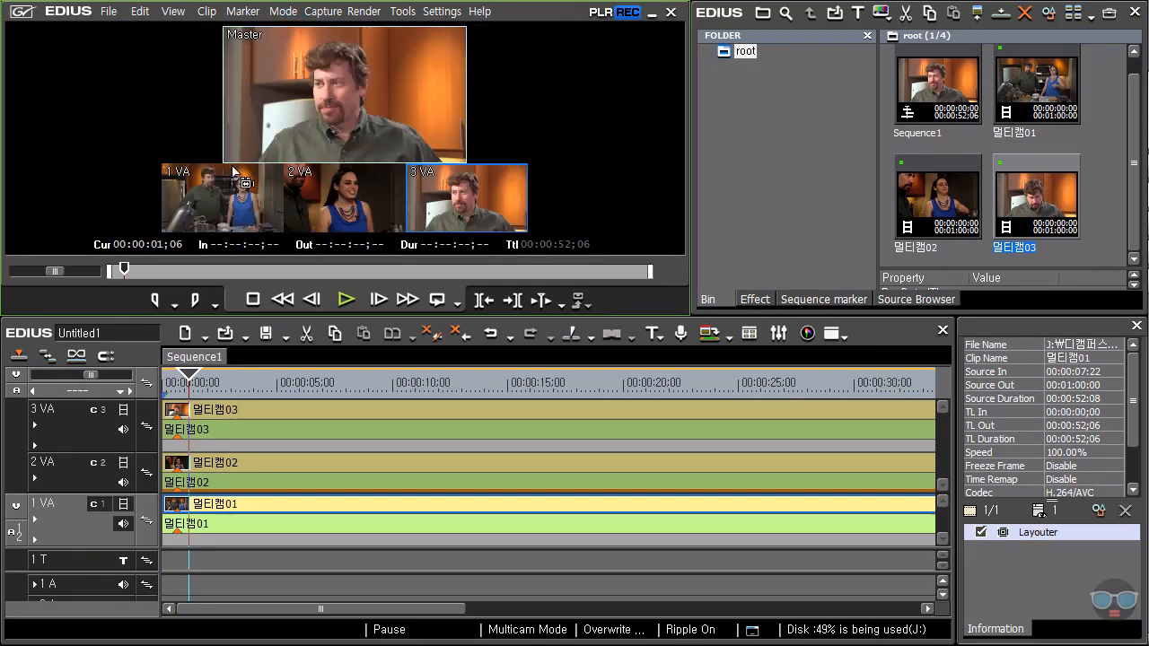
drag(190, 385, 232, 384)
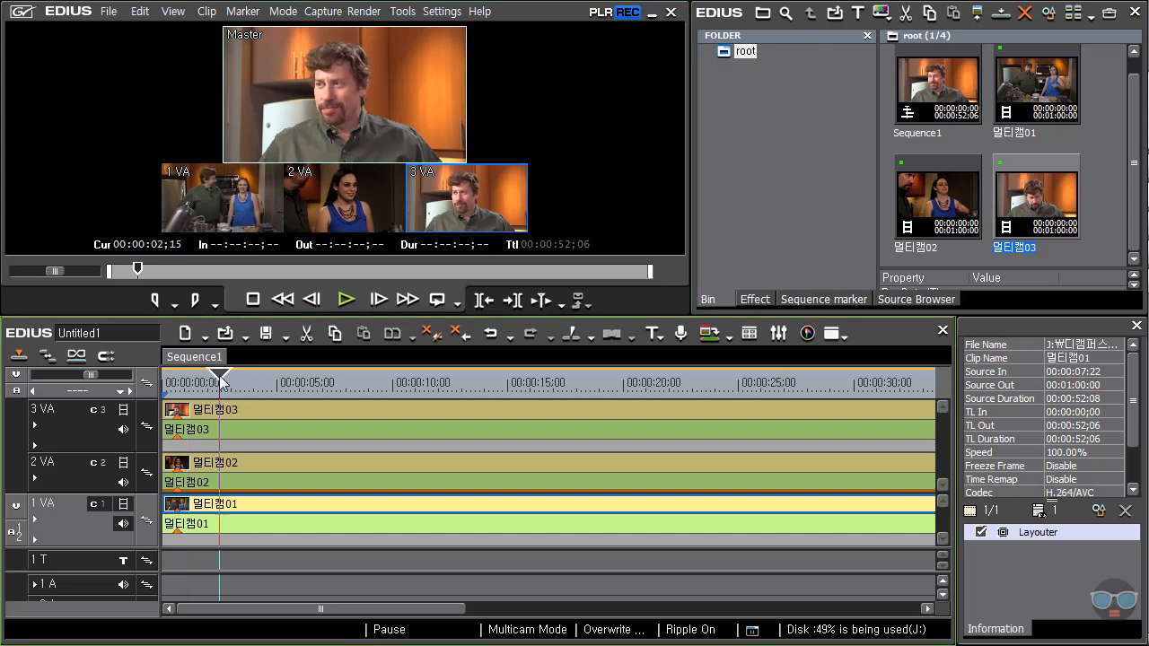
click(284, 11)
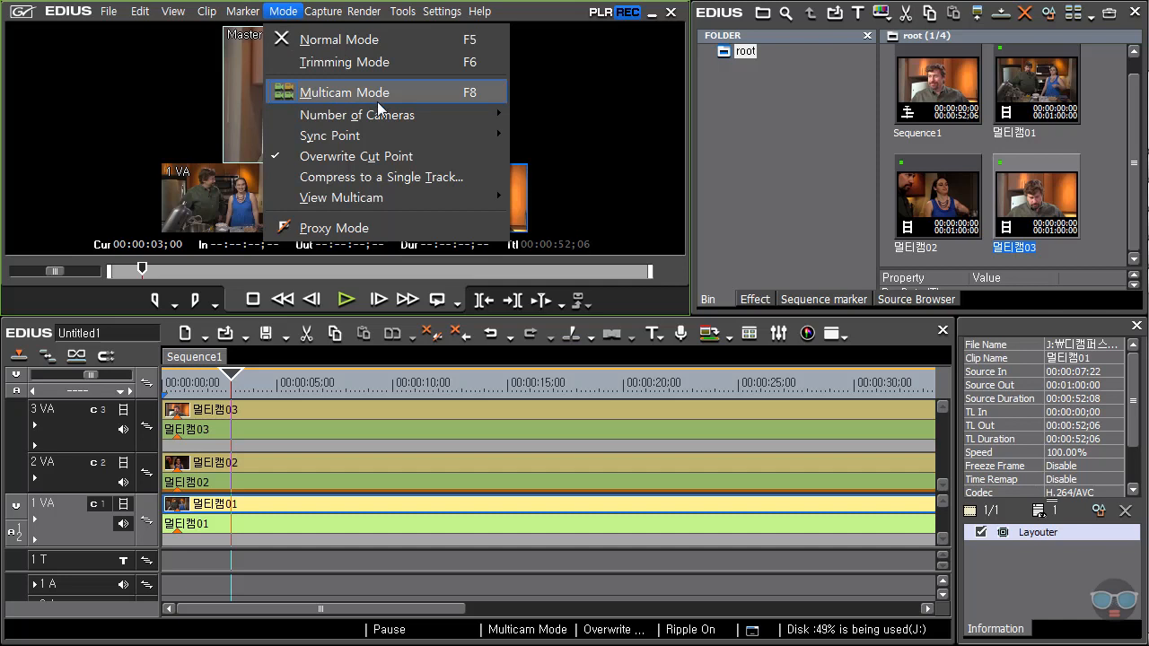
mouse_move(362, 124)
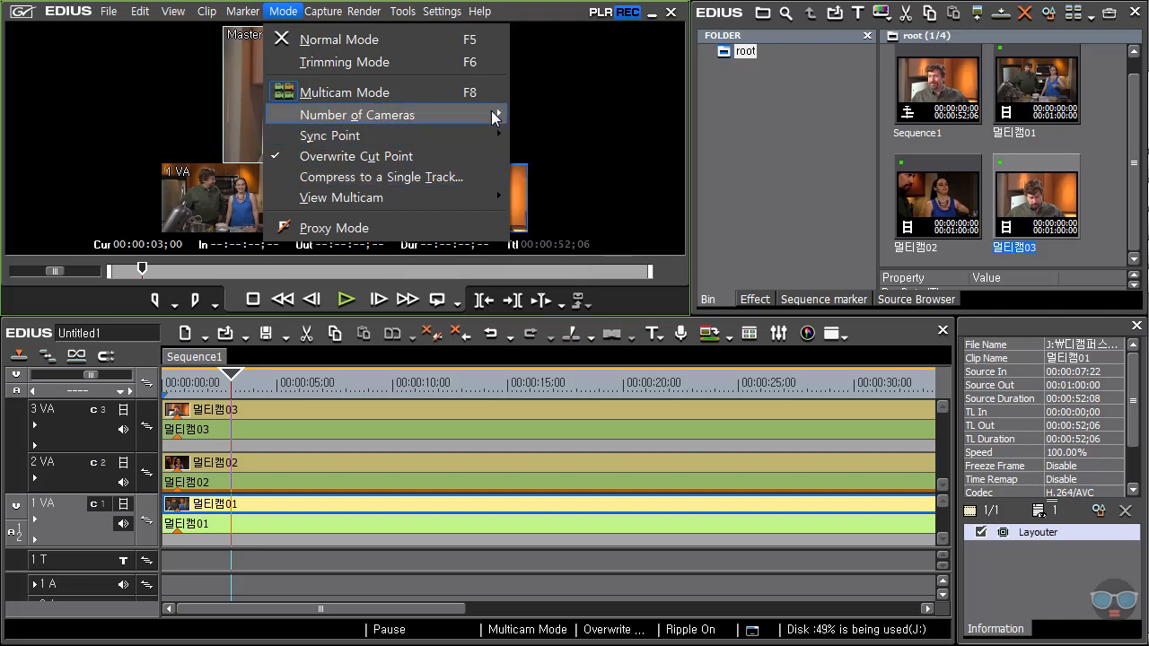
click(525, 13)
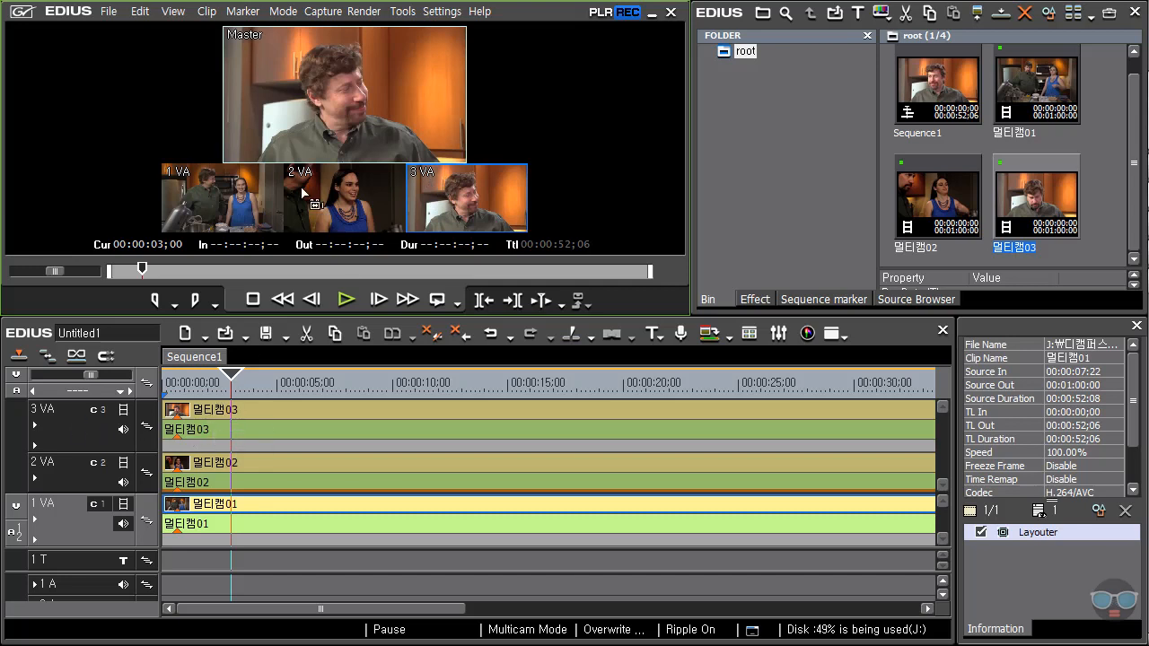
click(283, 12)
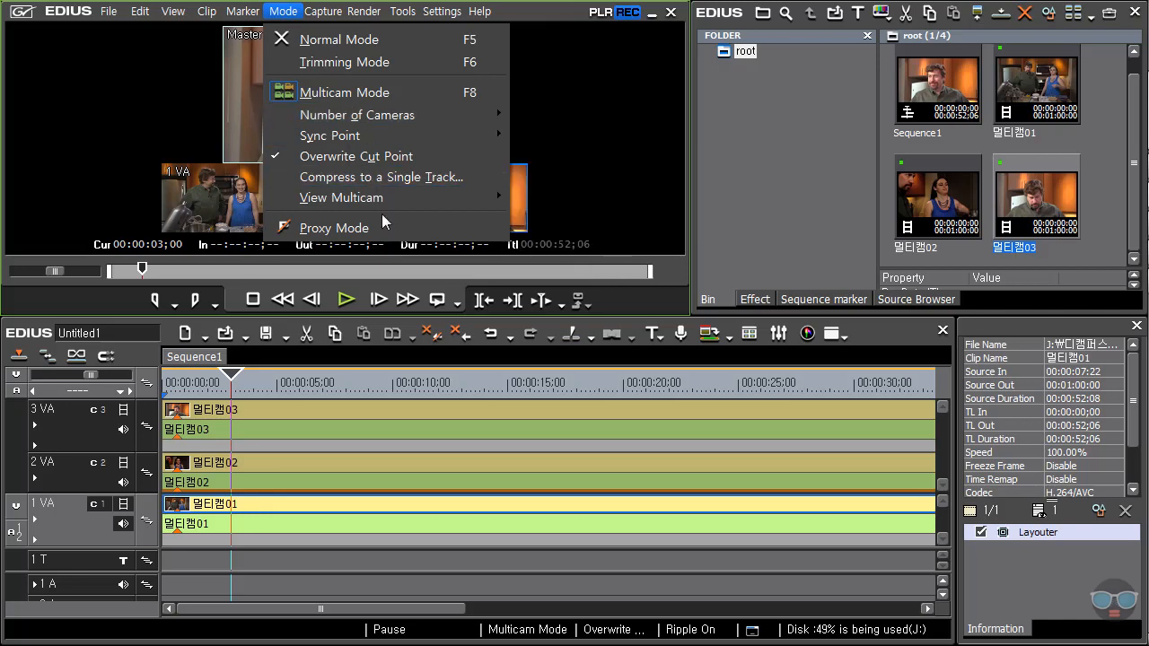
mouse_move(418, 115)
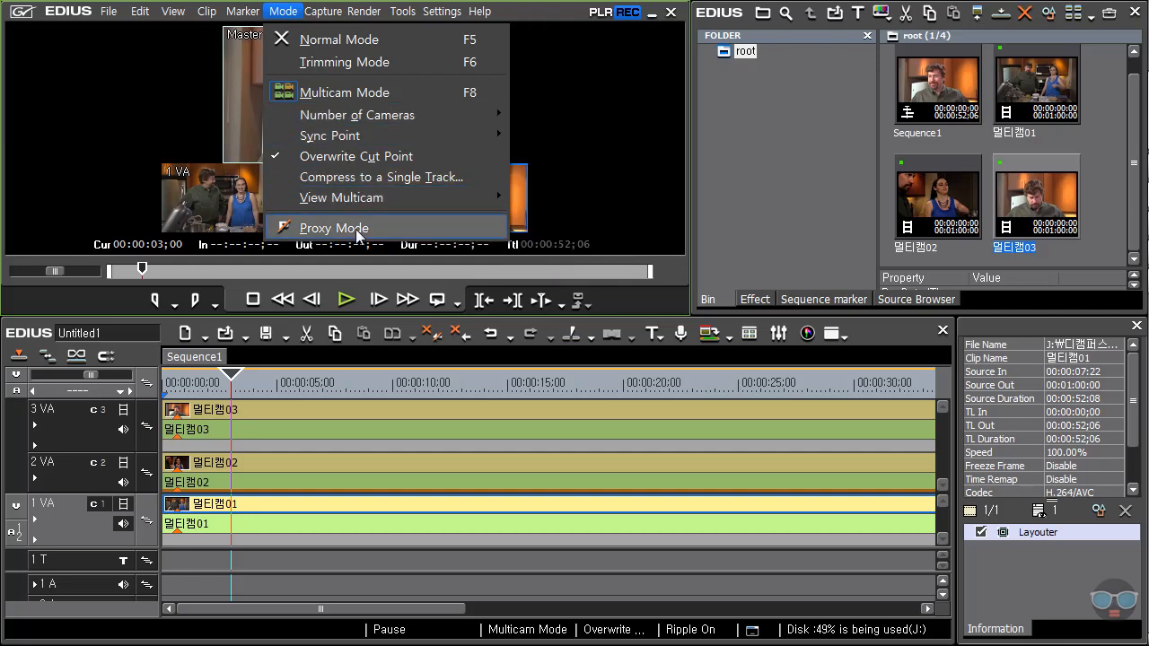
click(234, 379)
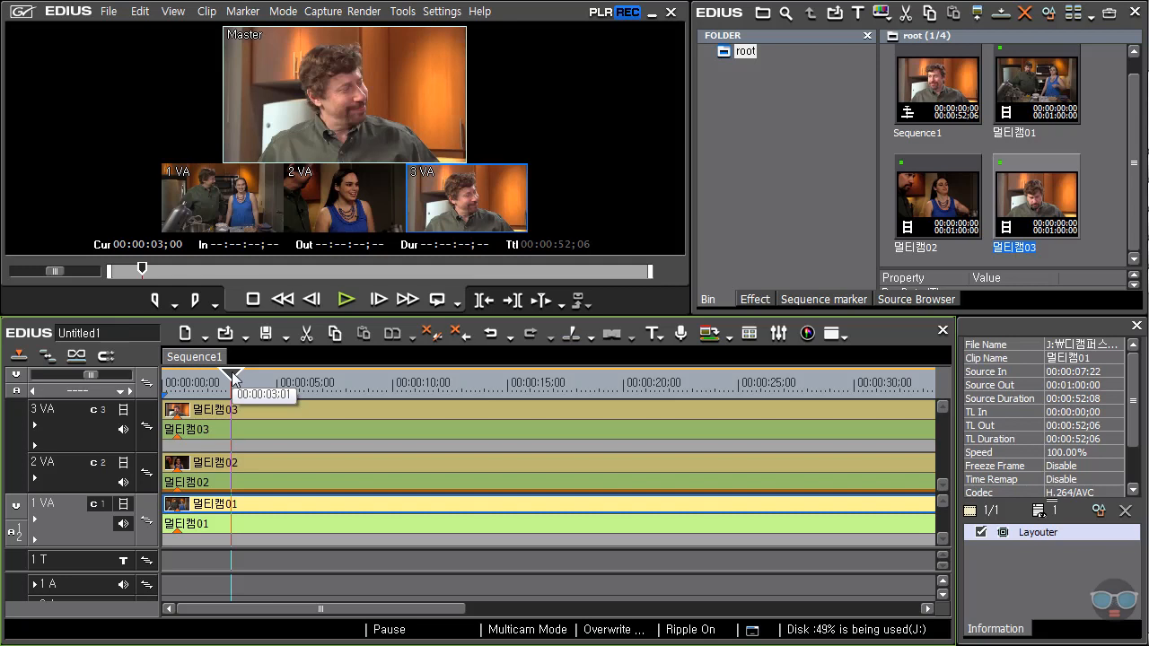
- From 00:00:00;00, set 1 VA as the opening camera and play, switching live to 2 VA, 3 VA, 1 VA, 2 VA and 3 VA
drag(231, 377, 163, 381)
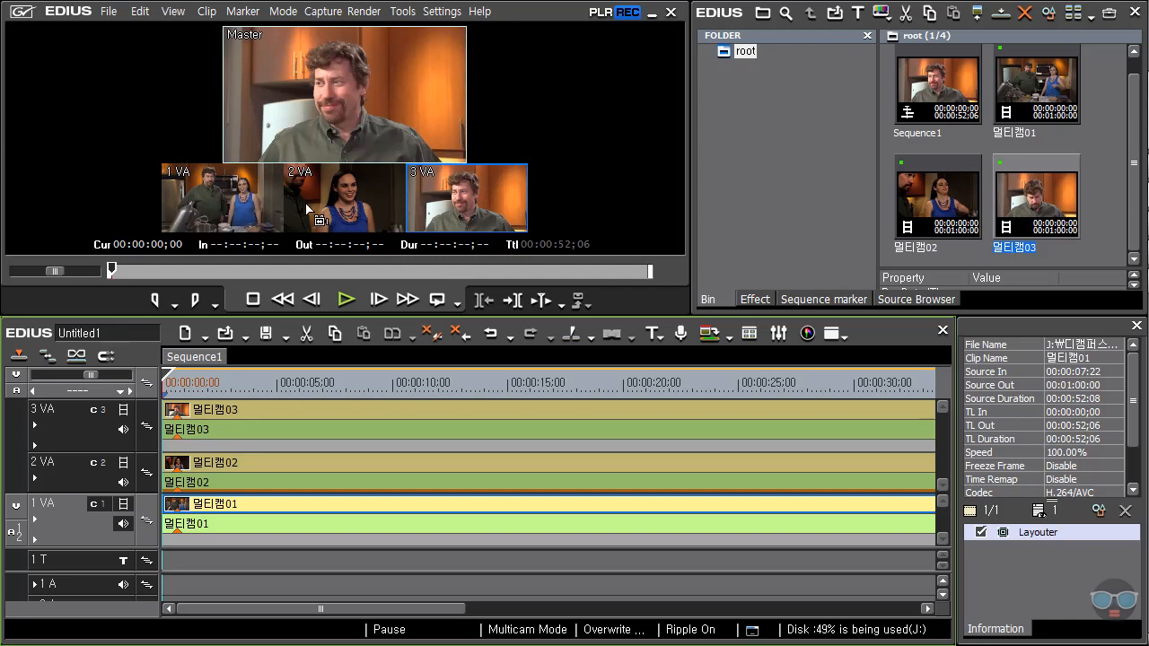
click(220, 202)
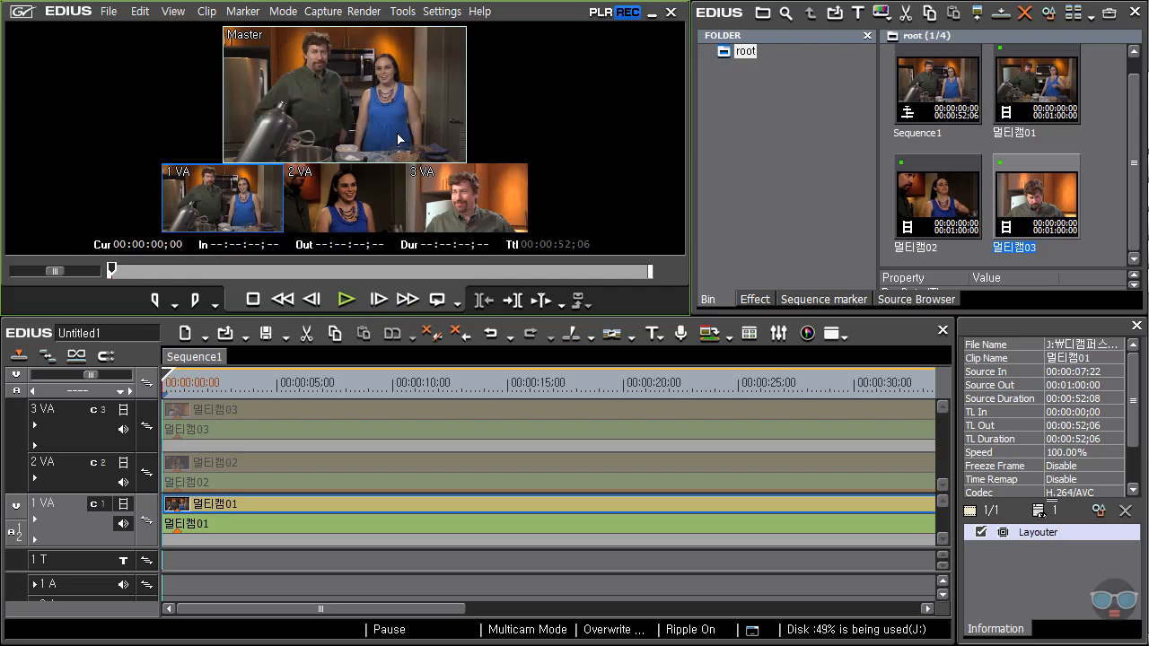
click(346, 299)
click(354, 203)
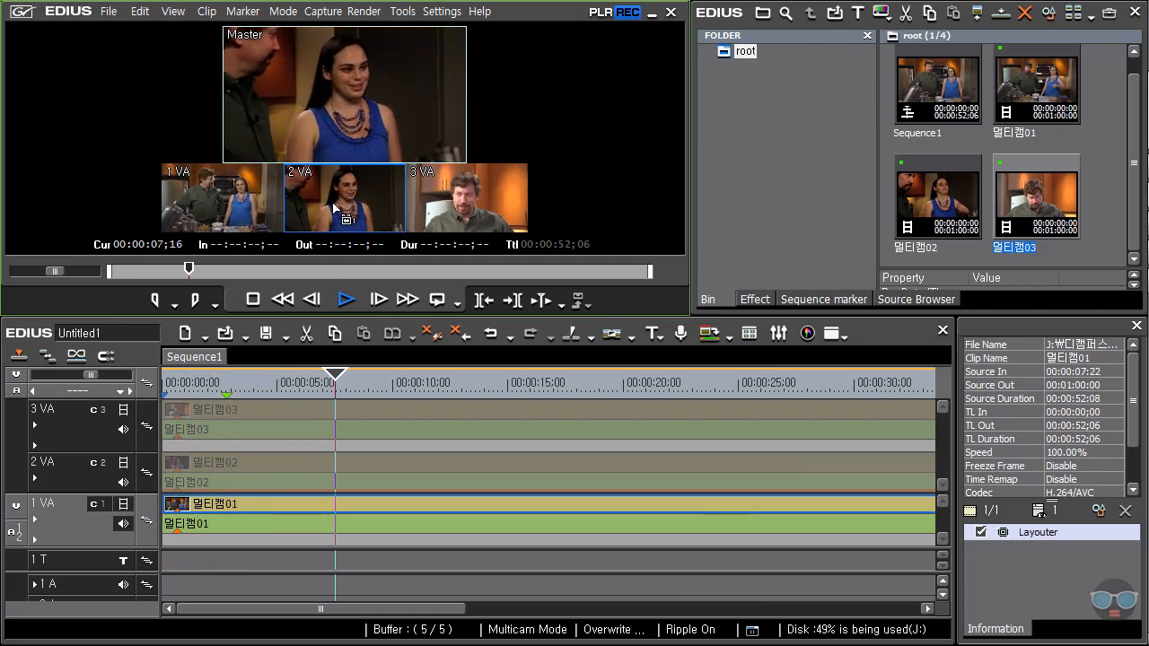
click(467, 204)
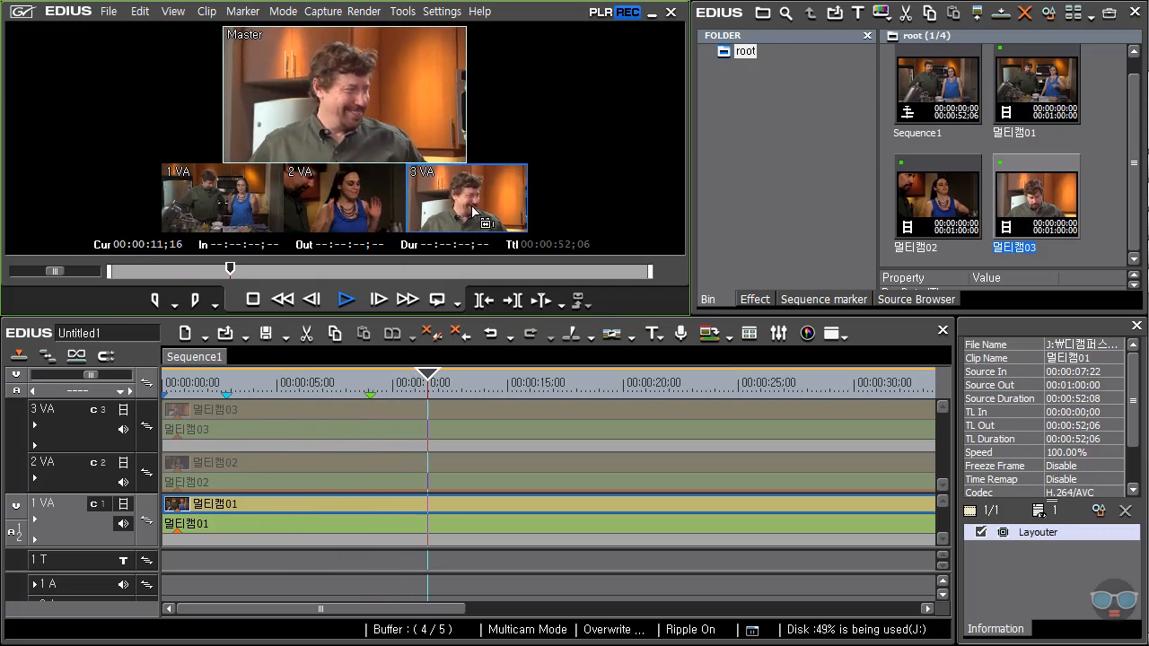
click(215, 208)
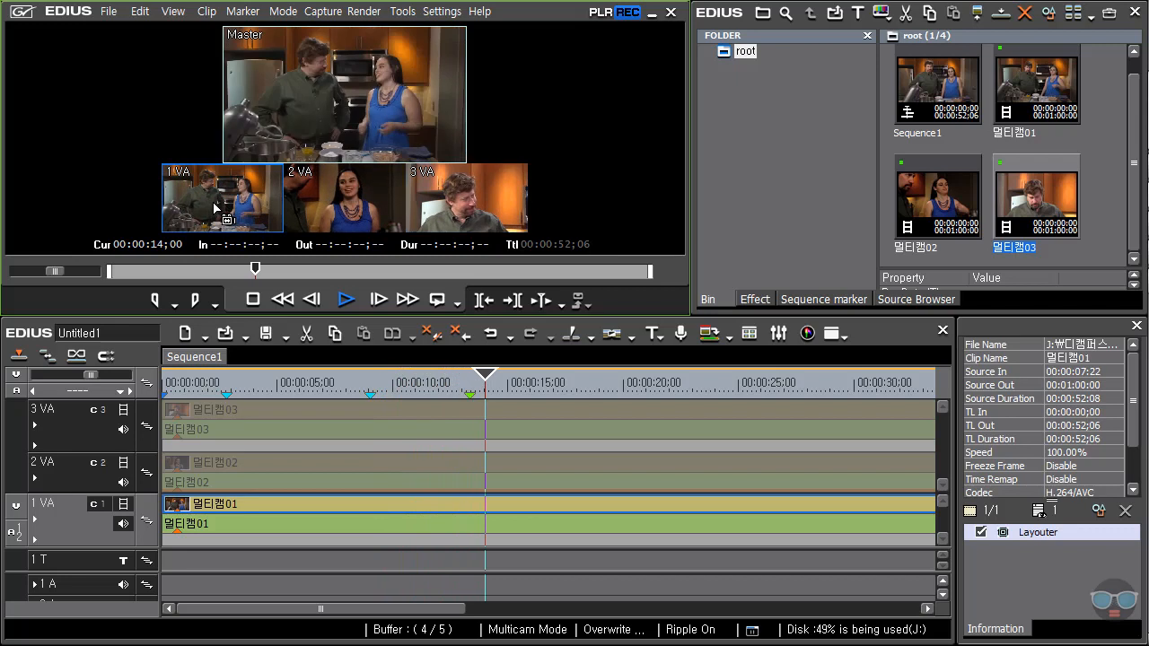
click(350, 207)
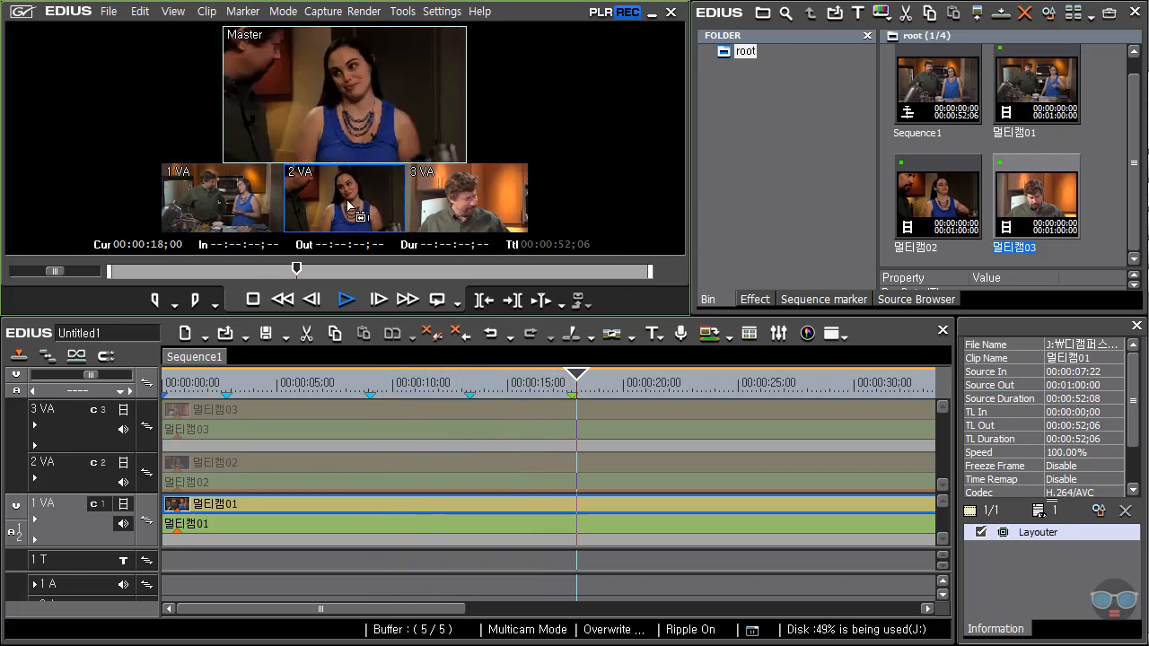
click(466, 207)
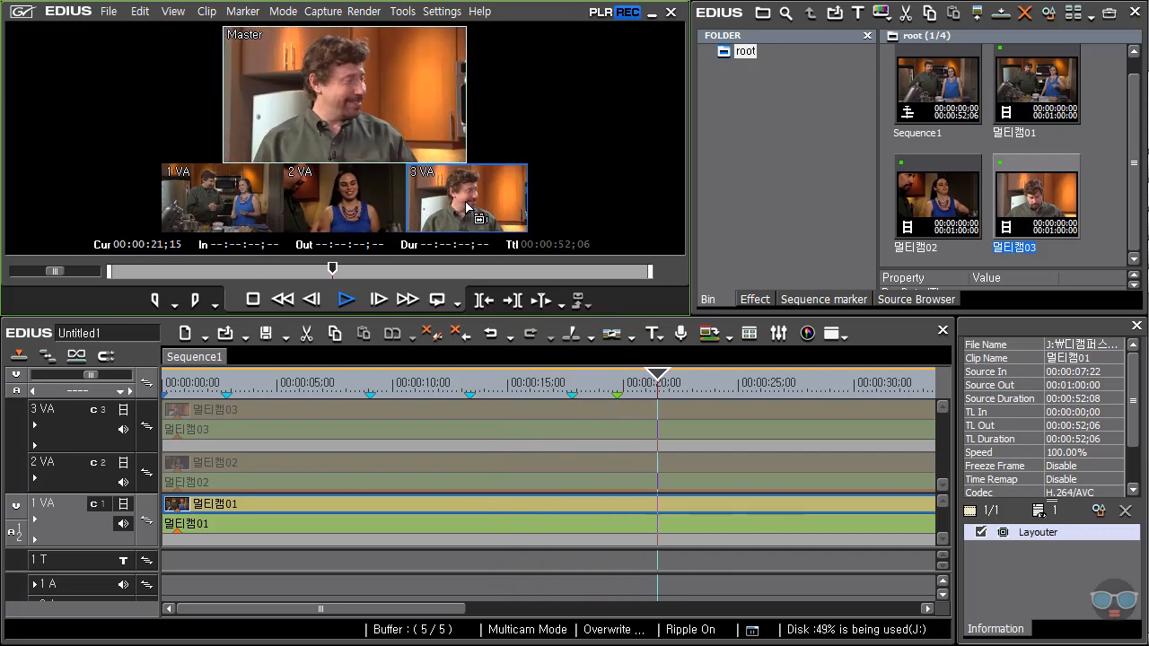
- Continue live switching through 1 VA, 2 VA, 1 VA and 3 VA, and pause playback at 00:00:44;01 to generate the camera cuts
key(1)
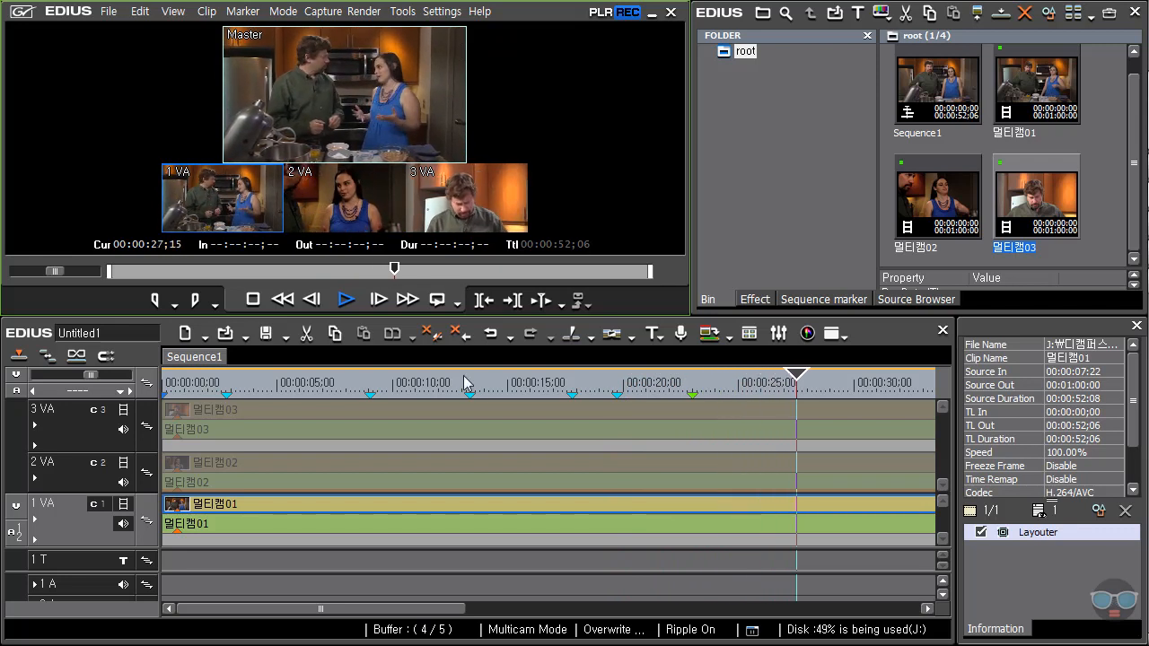
click(349, 203)
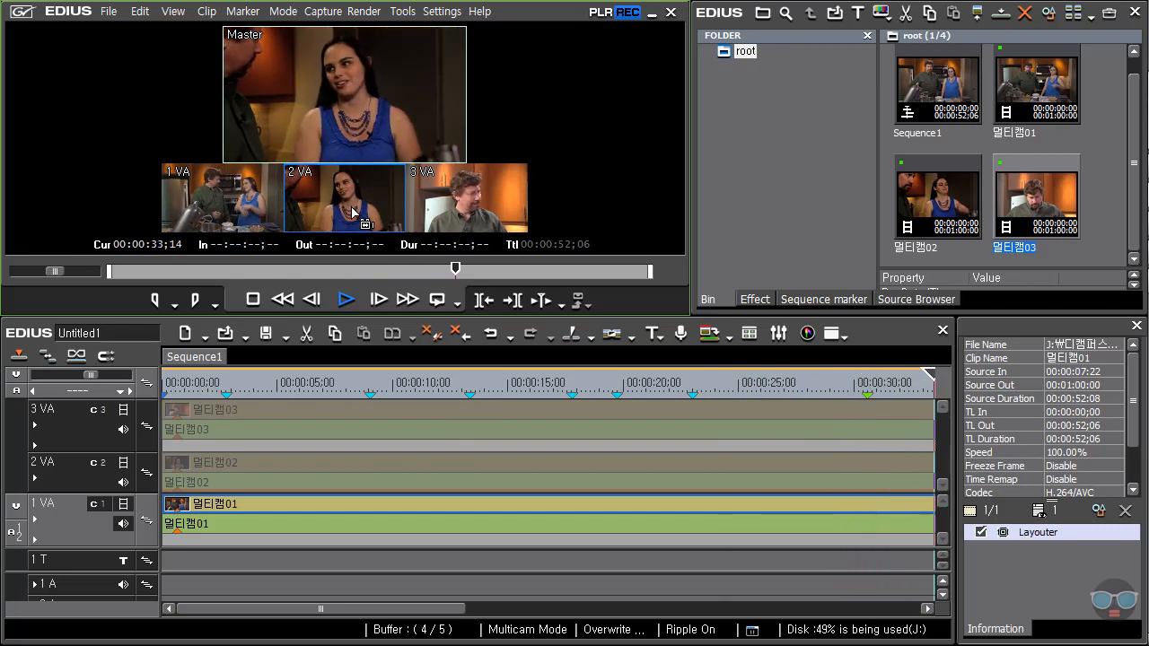
click(247, 204)
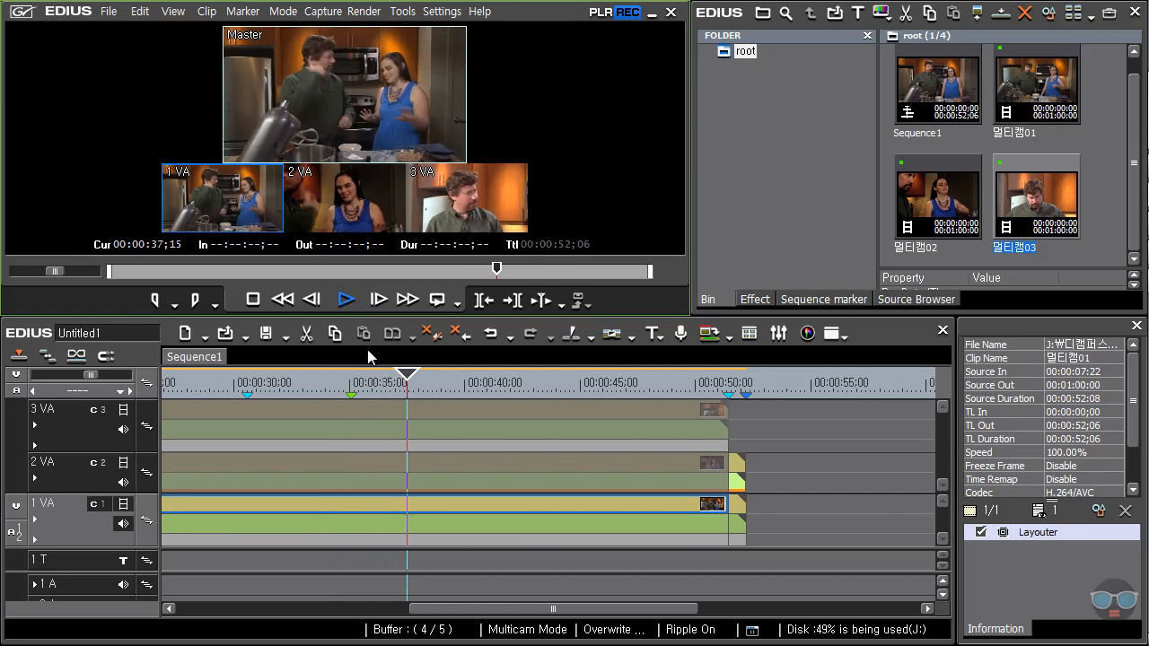
click(459, 209)
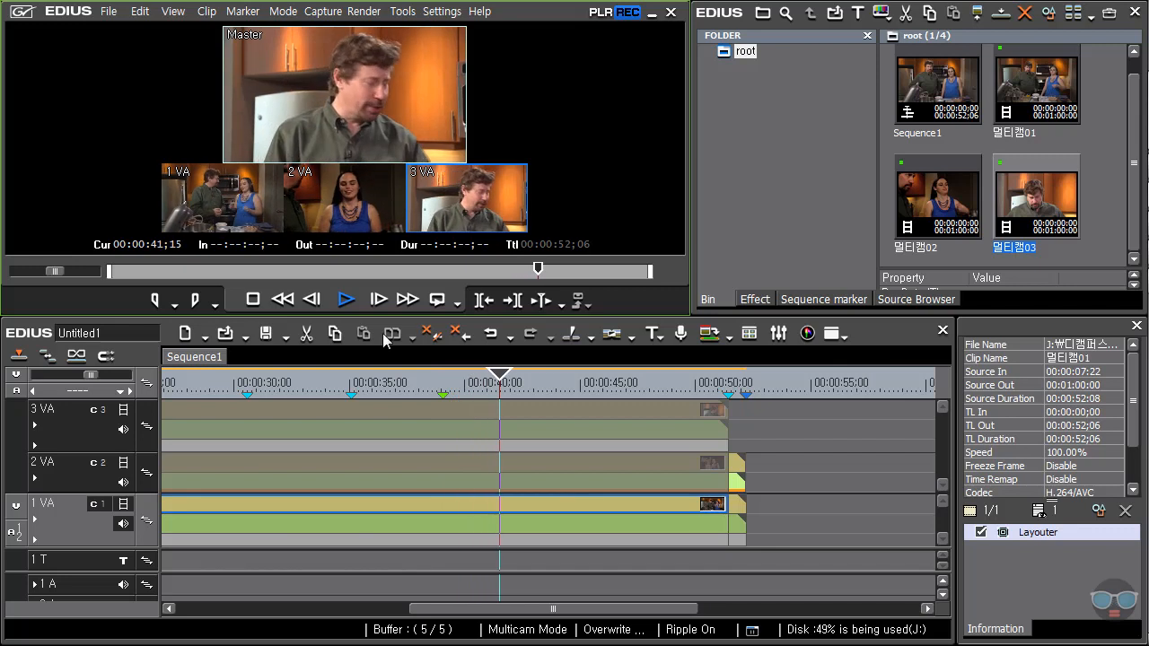
click(346, 300)
drag(550, 610, 311, 611)
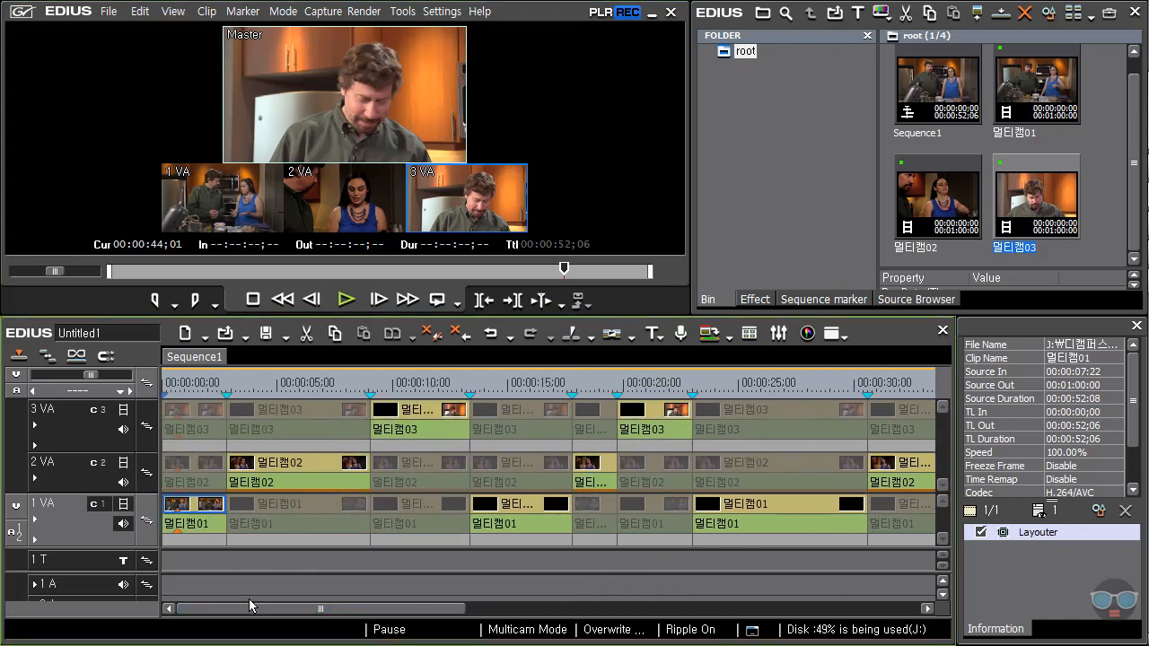
drag(90, 378, 125, 378)
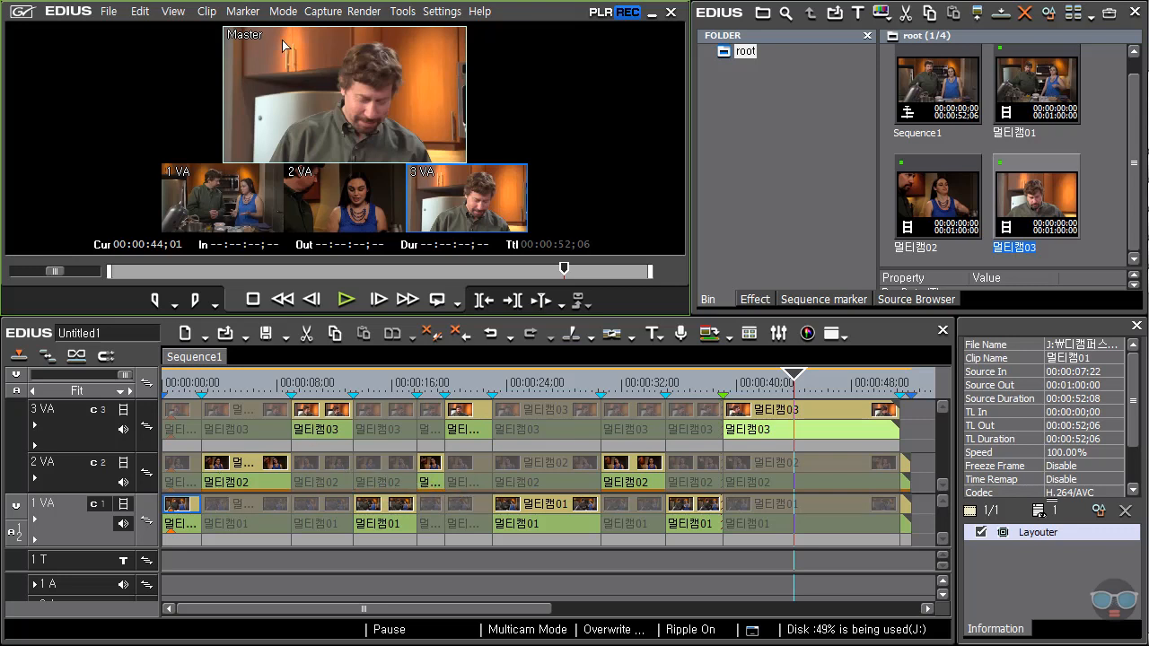
- Compress the multicam selection to a single track with 3 VA as the output track, accepting that its current clips are overwritten
click(287, 10)
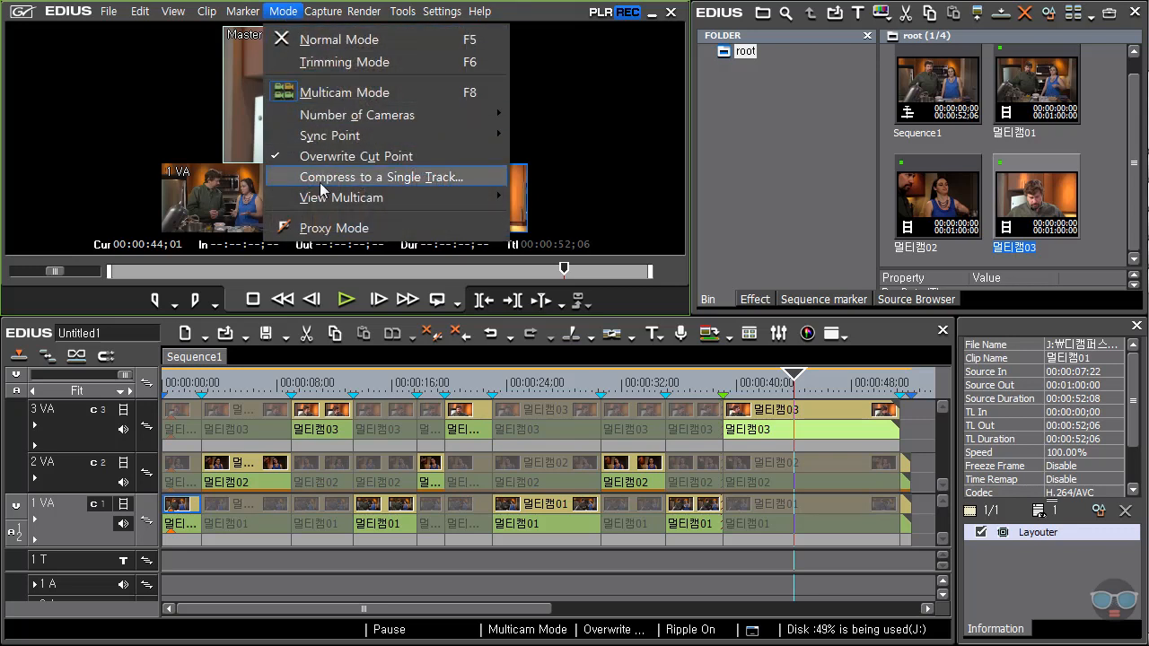
click(405, 178)
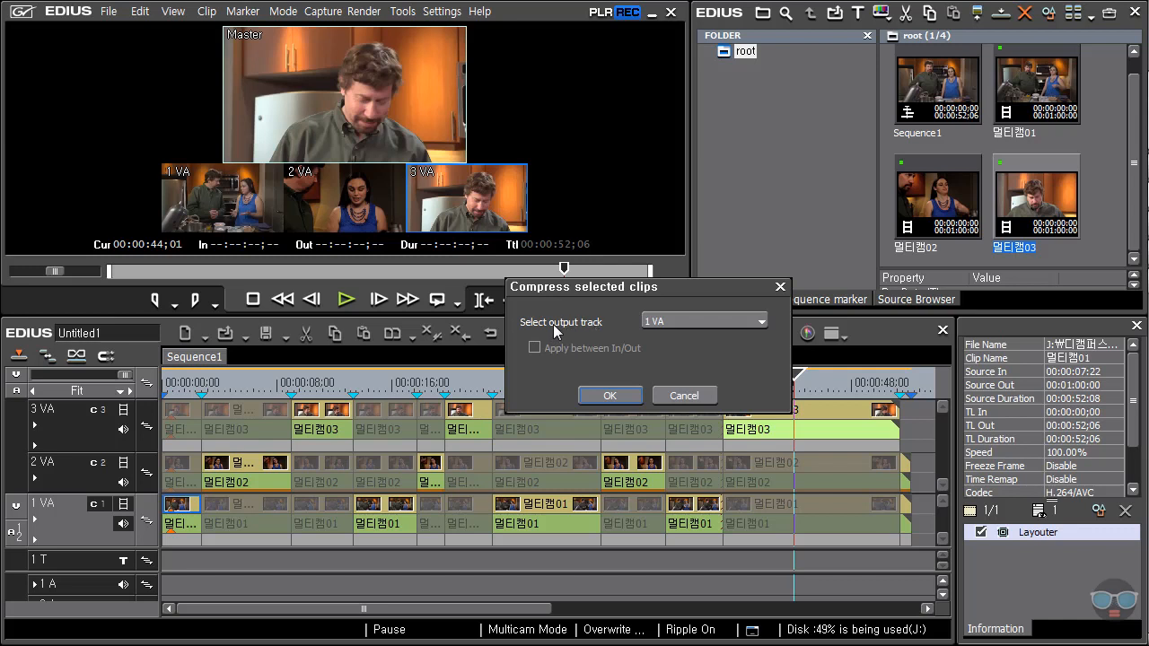
click(678, 324)
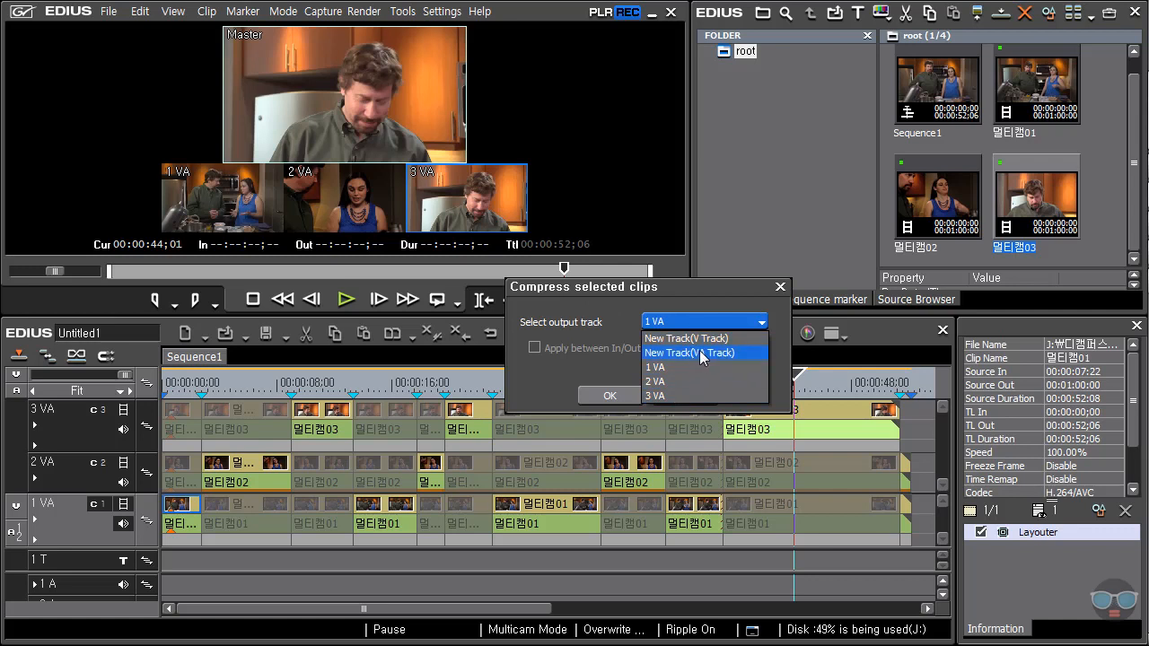
click(708, 287)
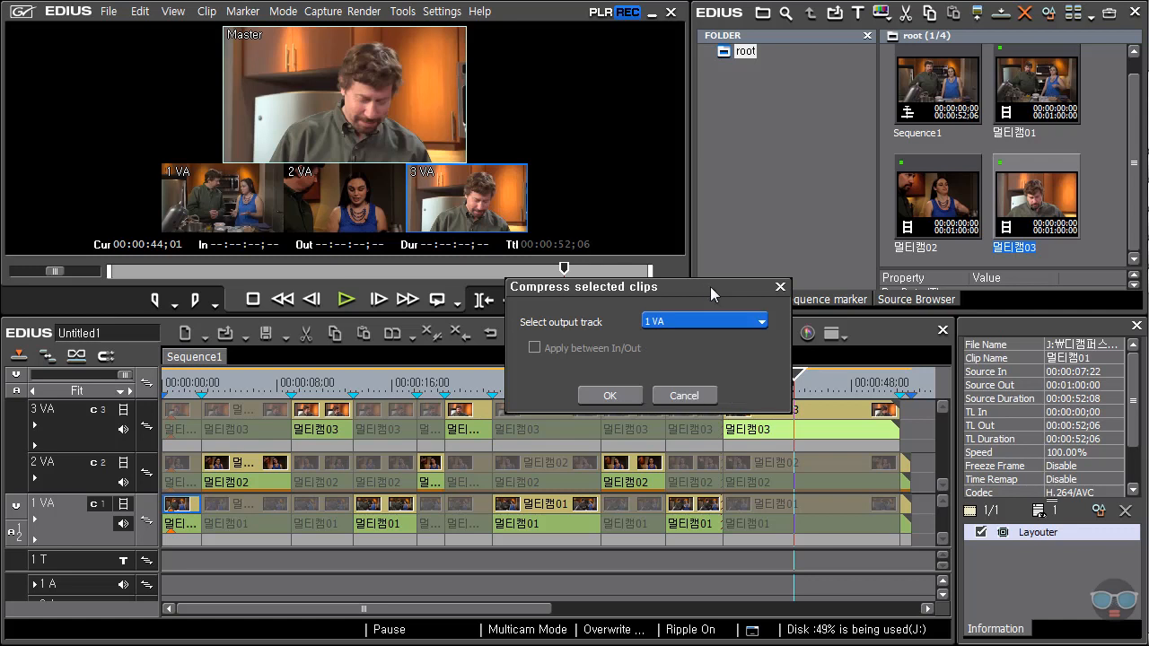
drag(715, 286, 788, 141)
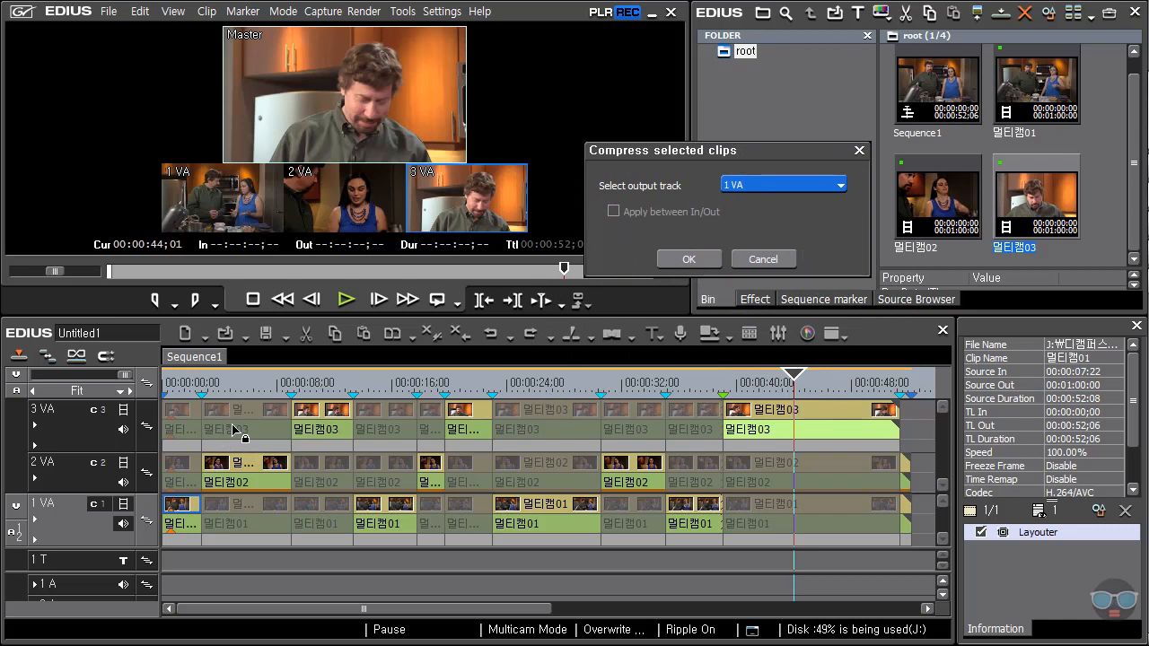
click(760, 185)
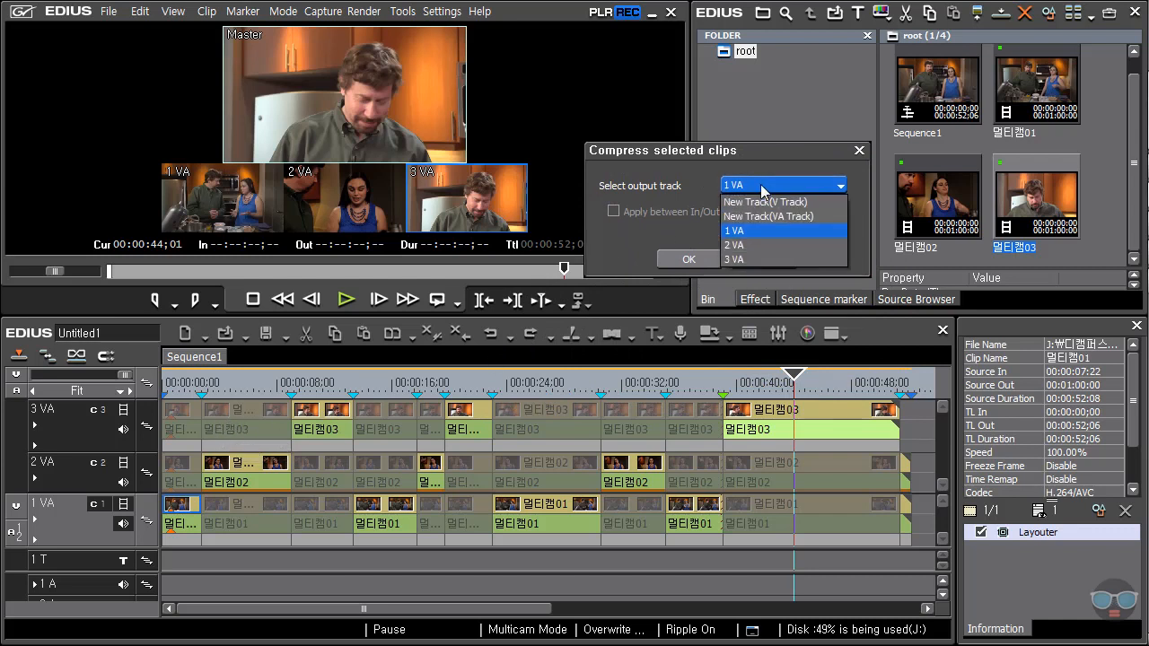
click(747, 261)
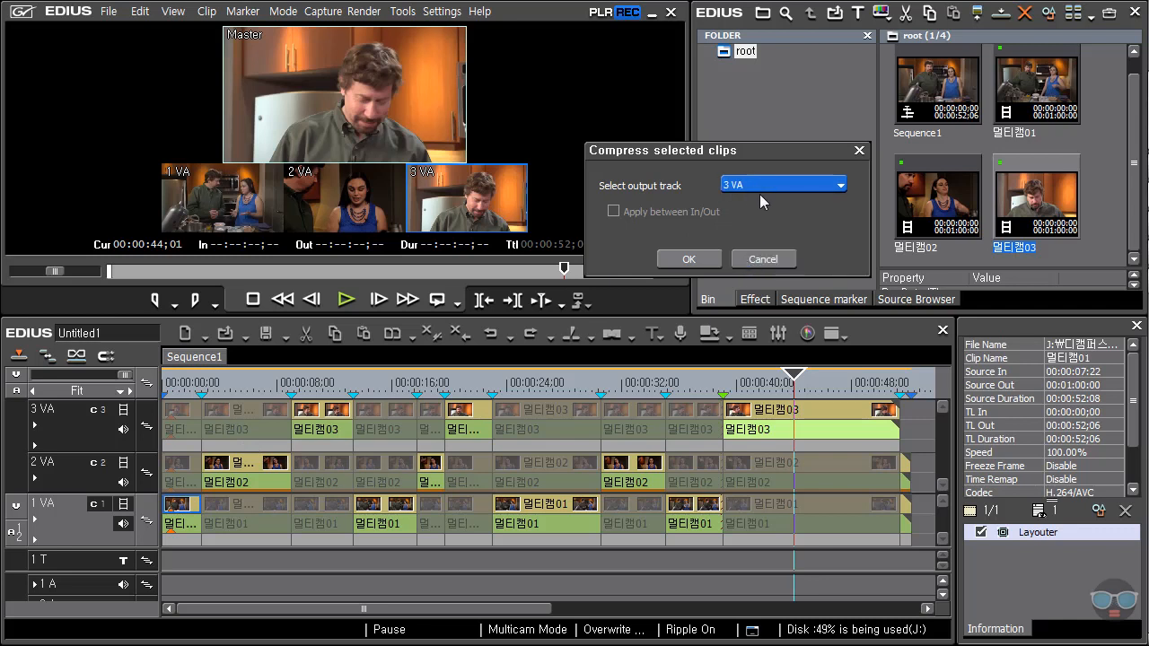
click(697, 259)
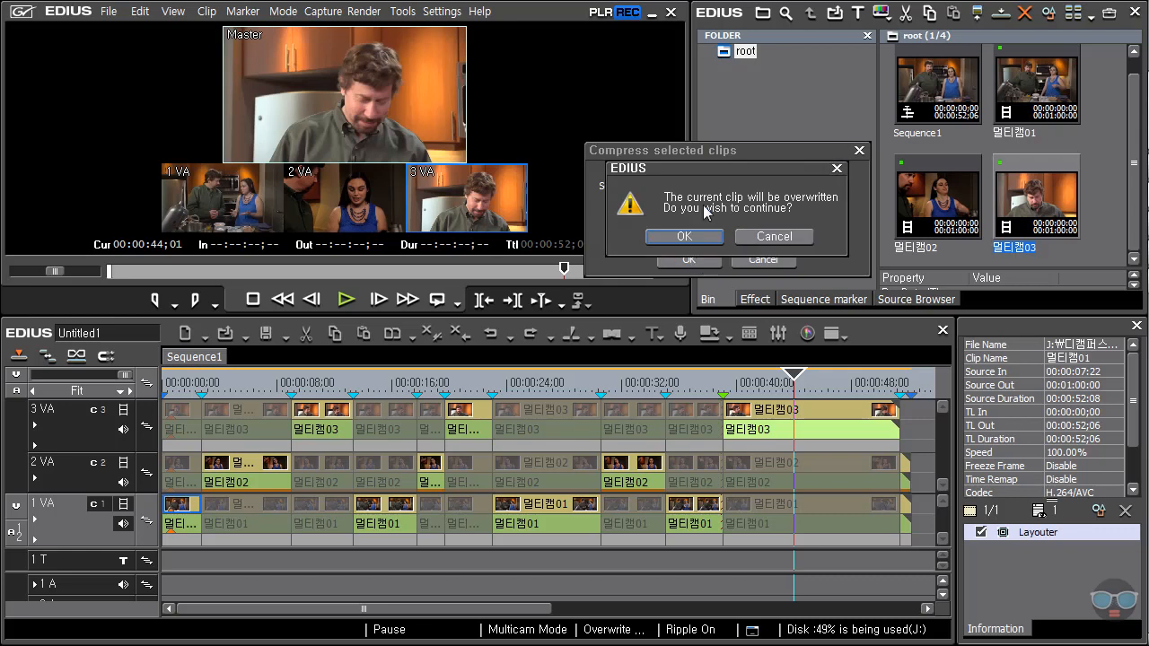
click(682, 237)
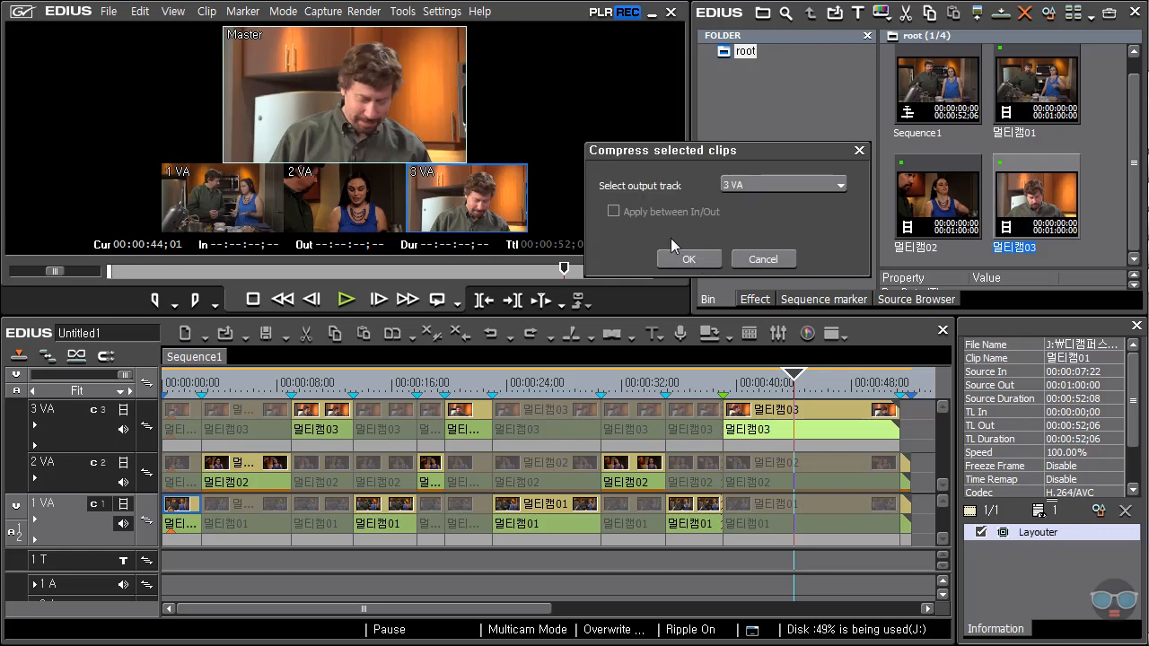
click(676, 253)
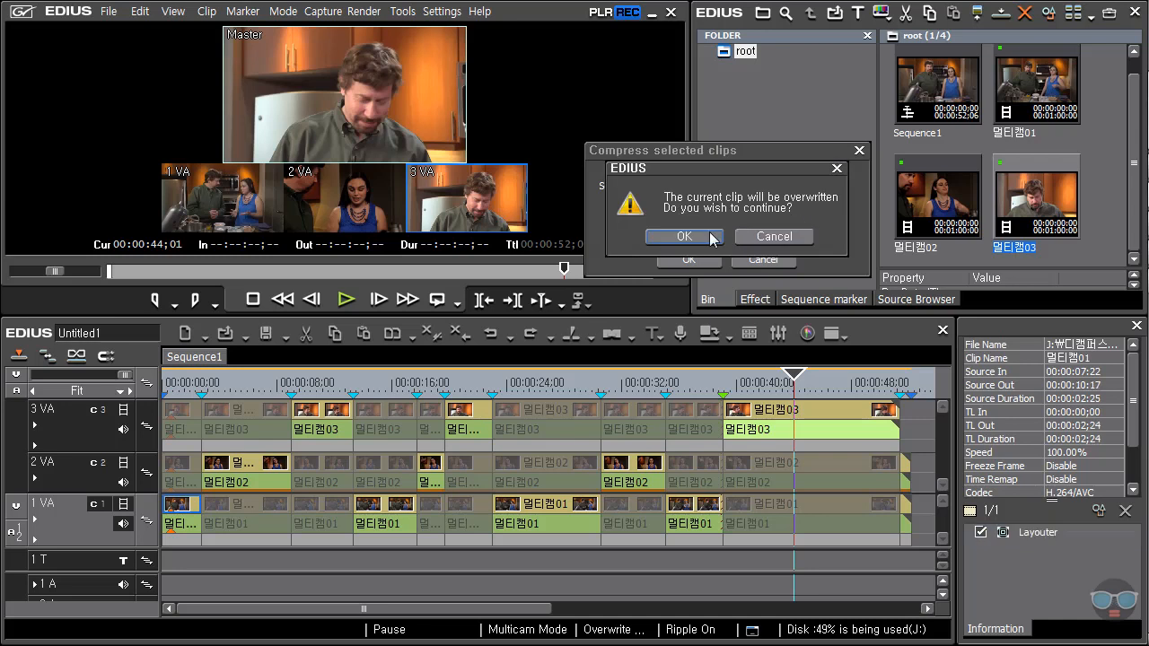
click(711, 237)
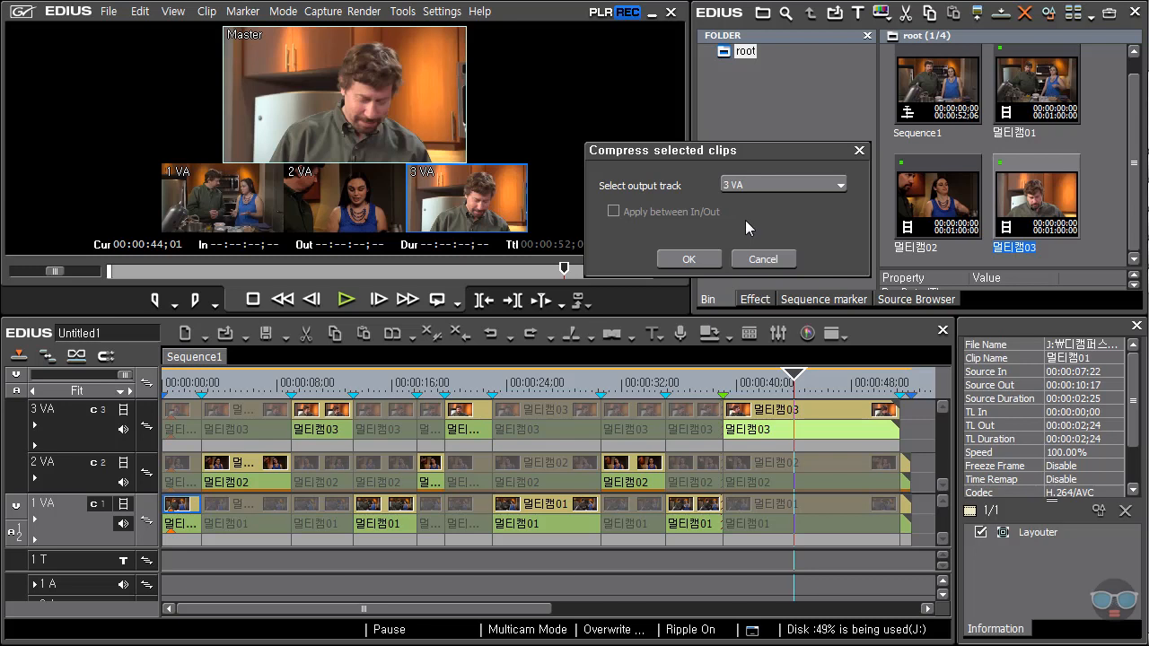
key(Return)
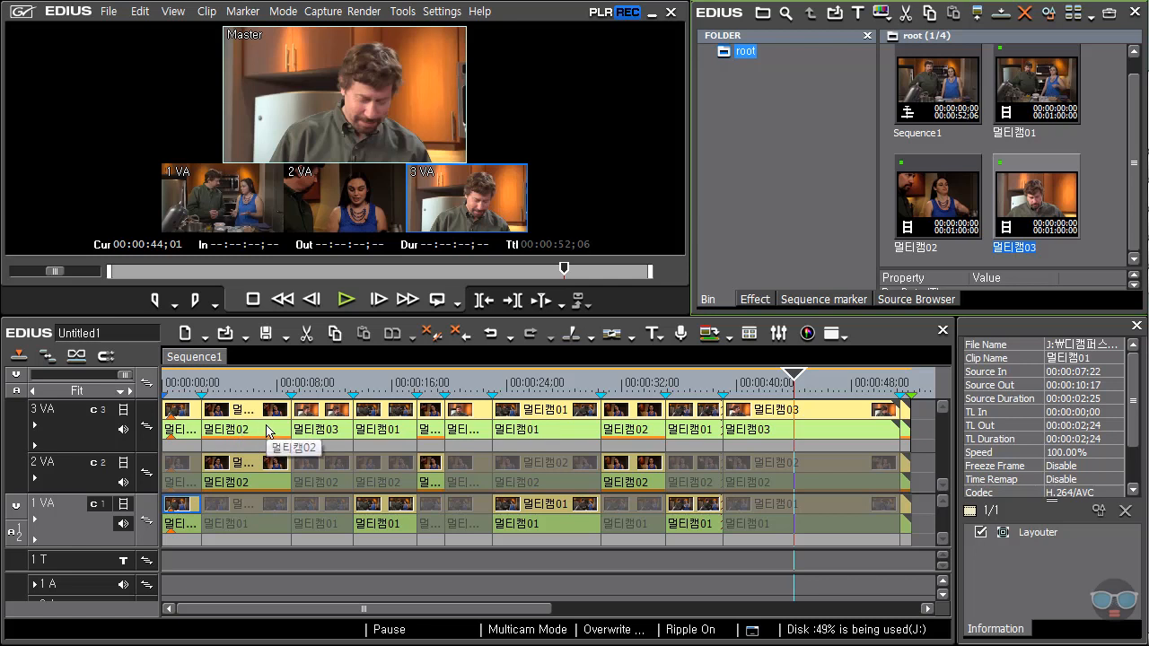
- Delete the two leftover camera tracks below the compressed track, first 2 VA and then 1 VA
click(78, 476)
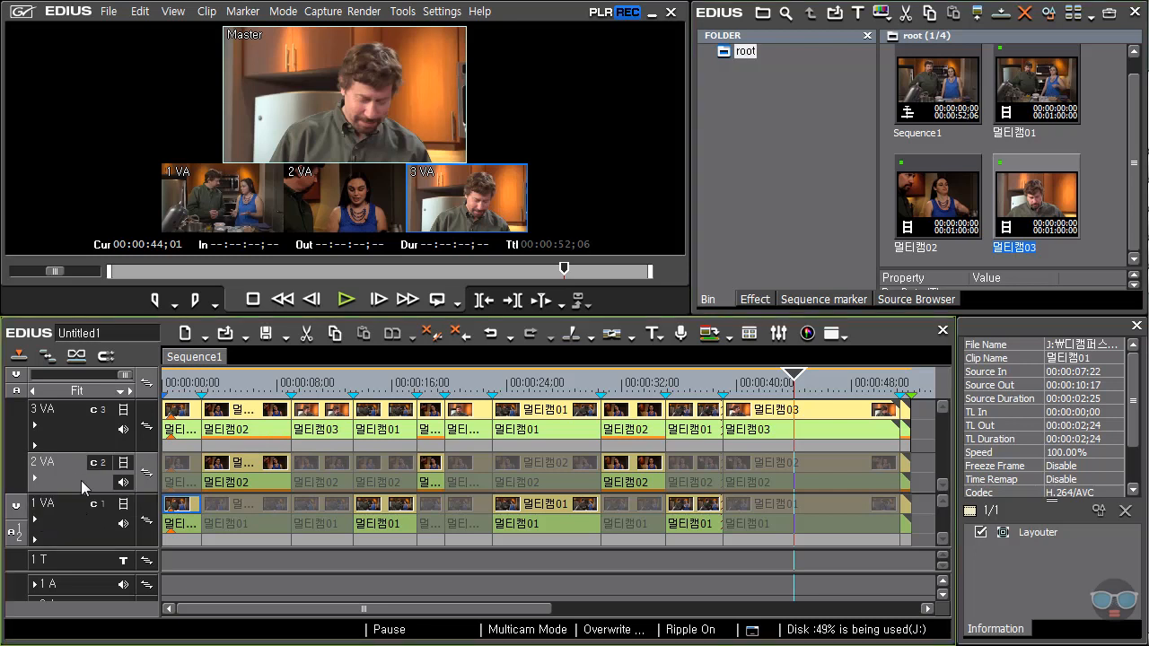
right_click(75, 479)
click(113, 417)
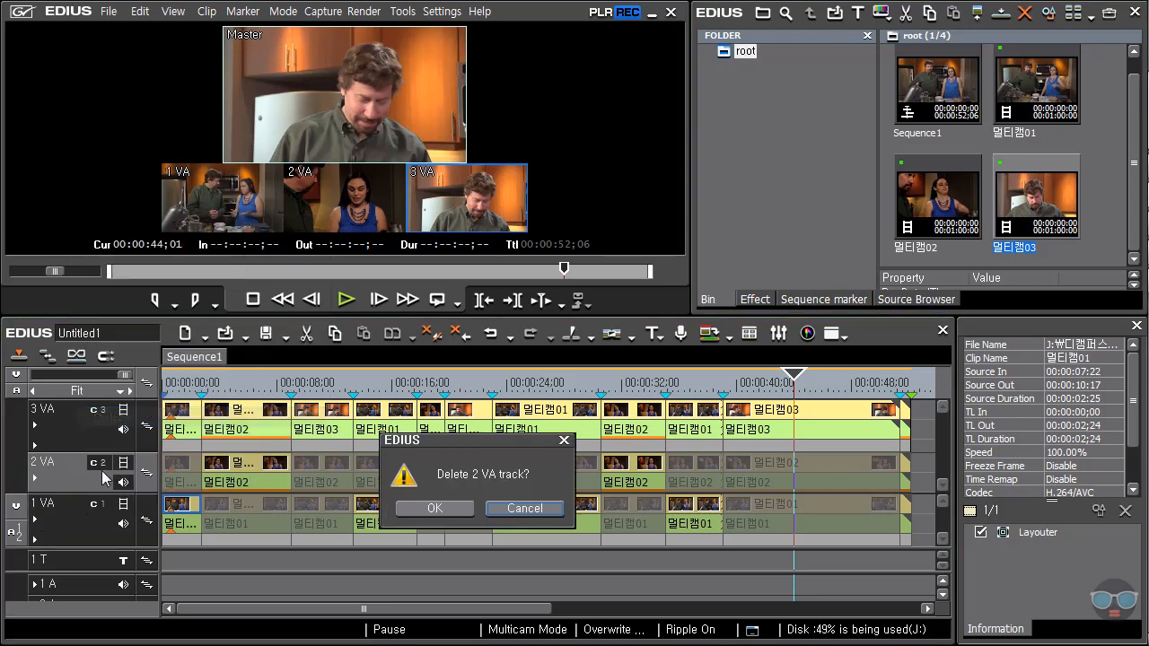
click(448, 508)
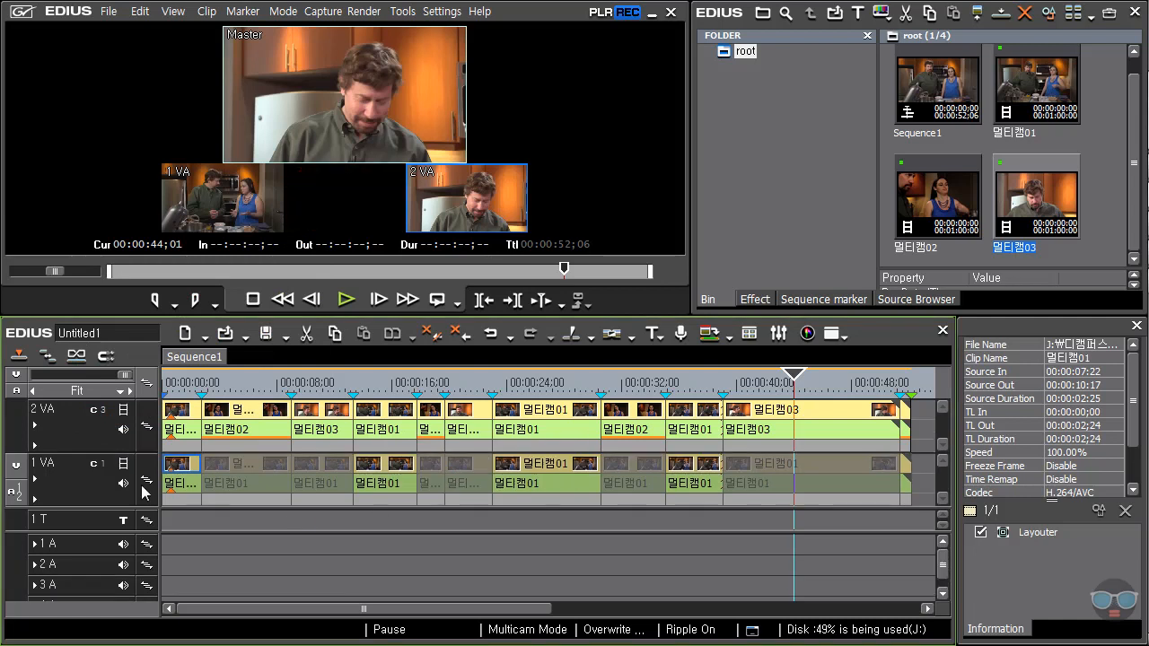
right_click(77, 478)
mouse_move(144, 347)
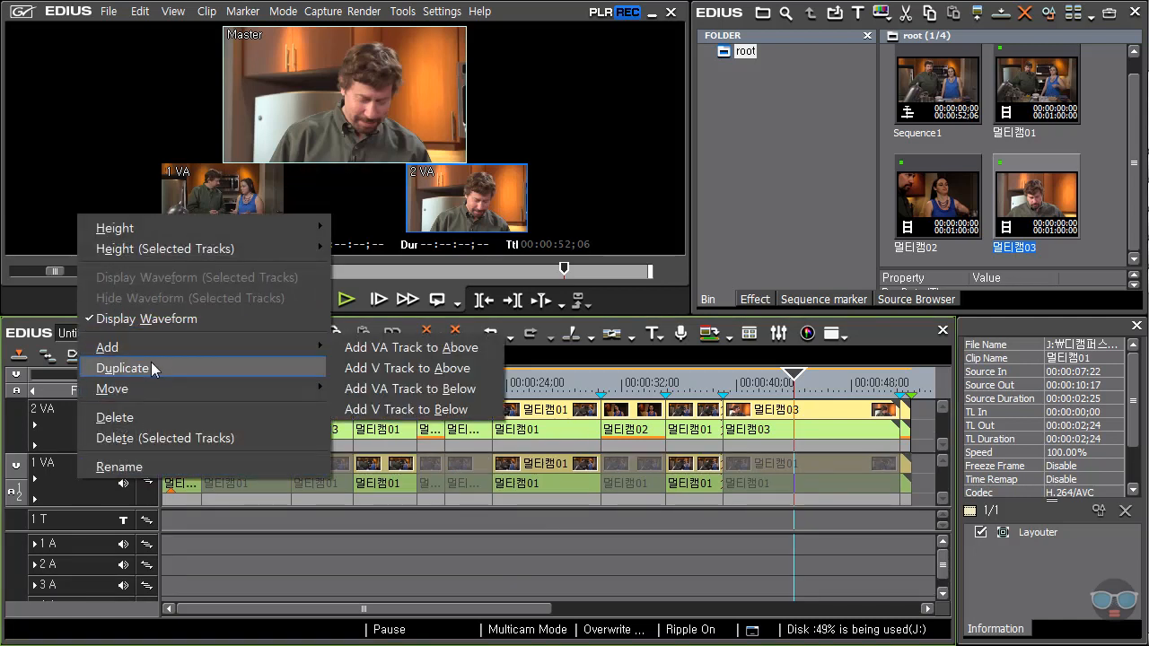
click(142, 417)
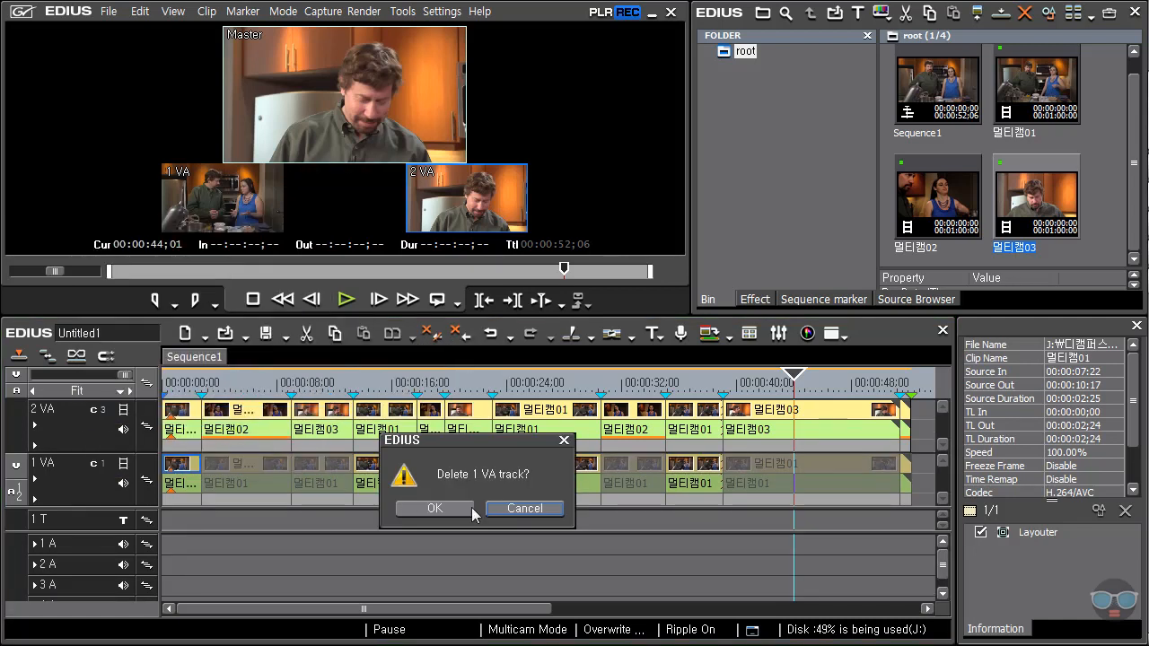
click(449, 511)
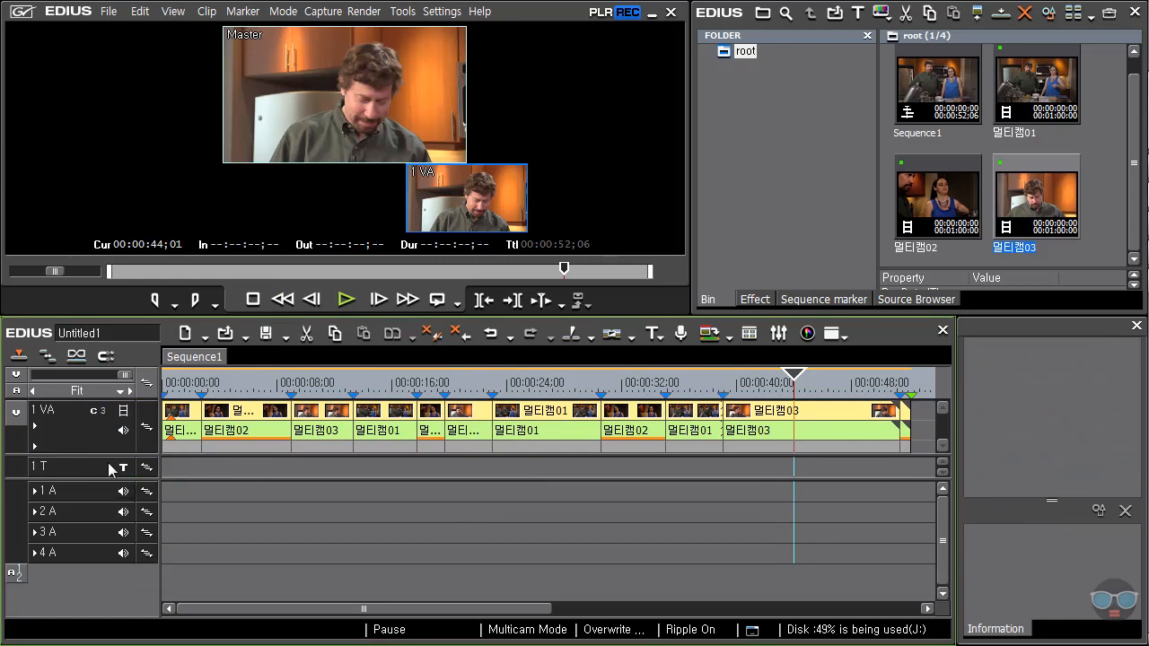
- Play the compressed edit from its beginning and again from about 00:00:10, enlarging the player area between the two playbacks
drag(795, 375, 130, 396)
key(space)
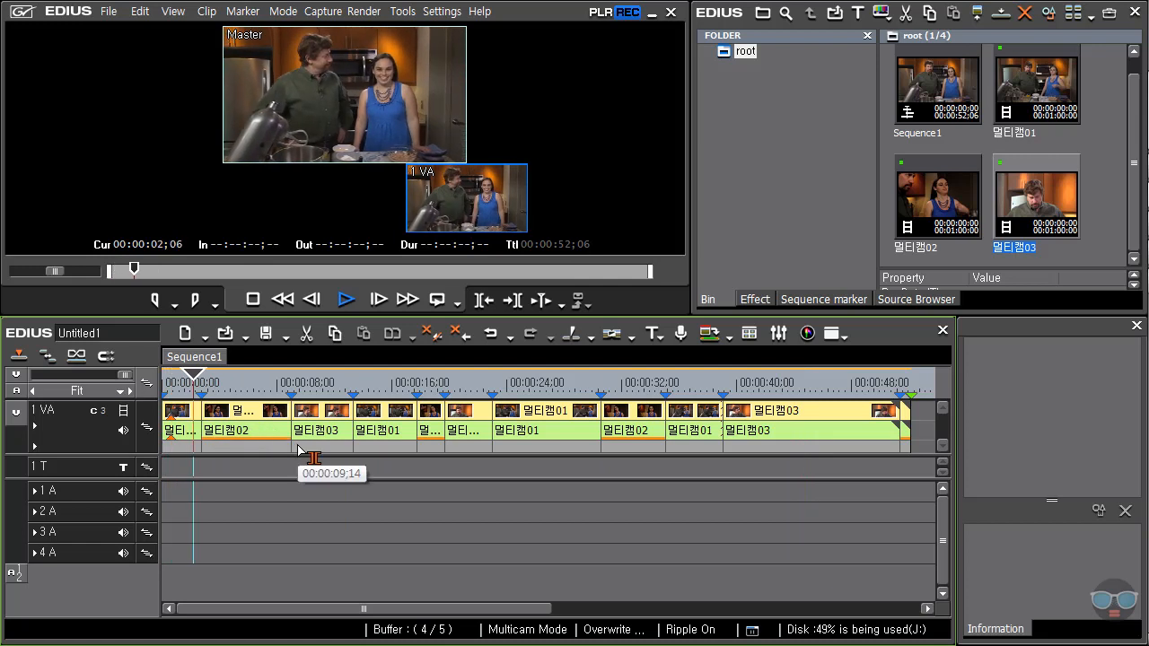
key(space)
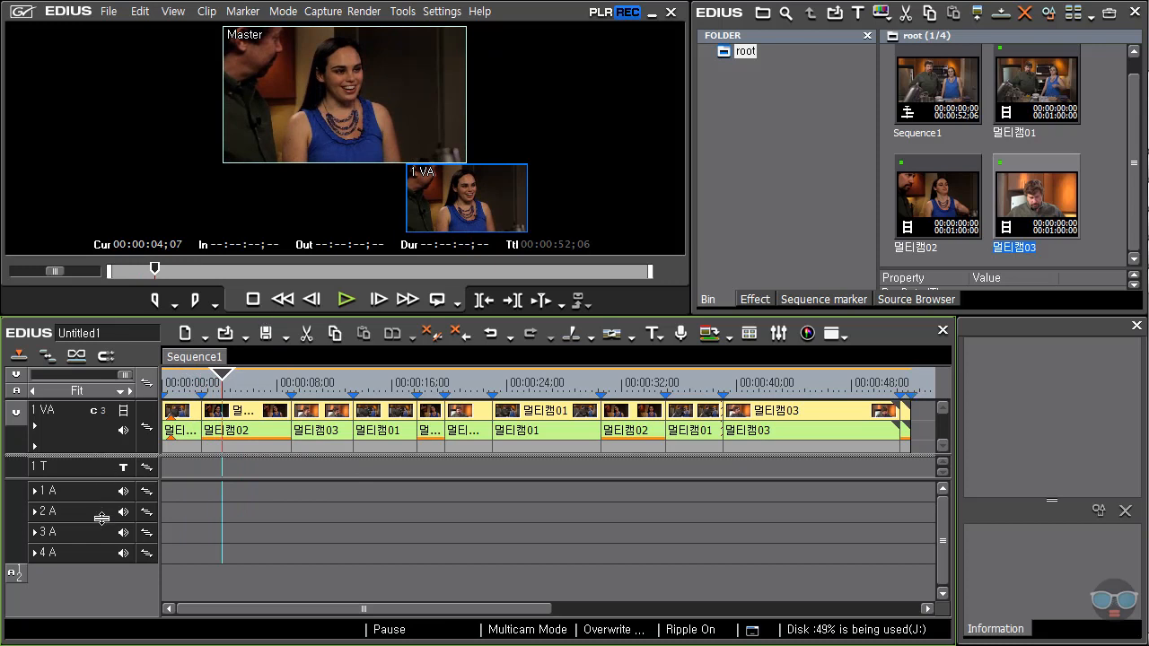
drag(381, 309, 380, 344)
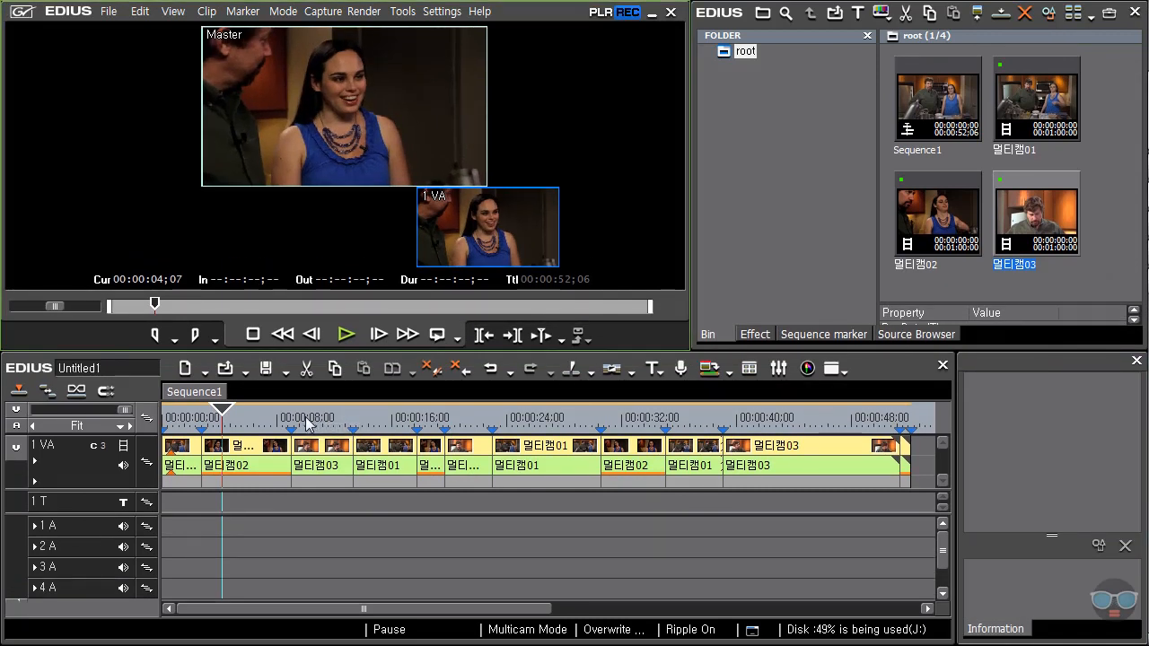
click(303, 417)
key(space)
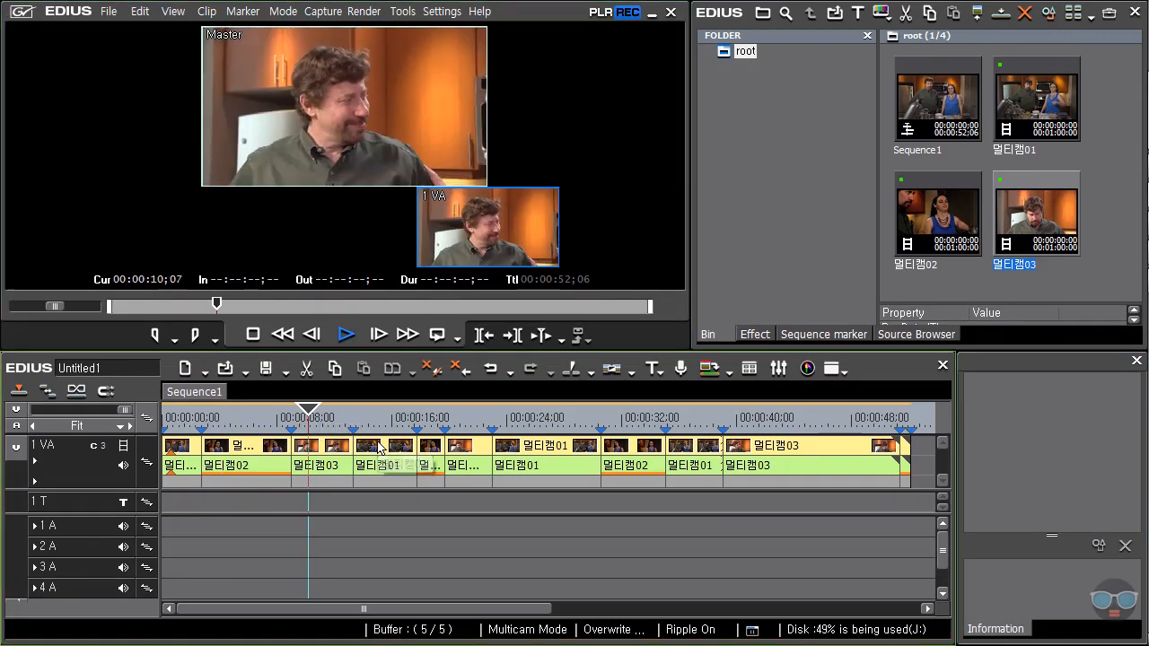
- Pause playback, load the source of the third timeline clip (멀티캠03) in the player and place its audio on track 1 A at 00:00:09;01
key(space)
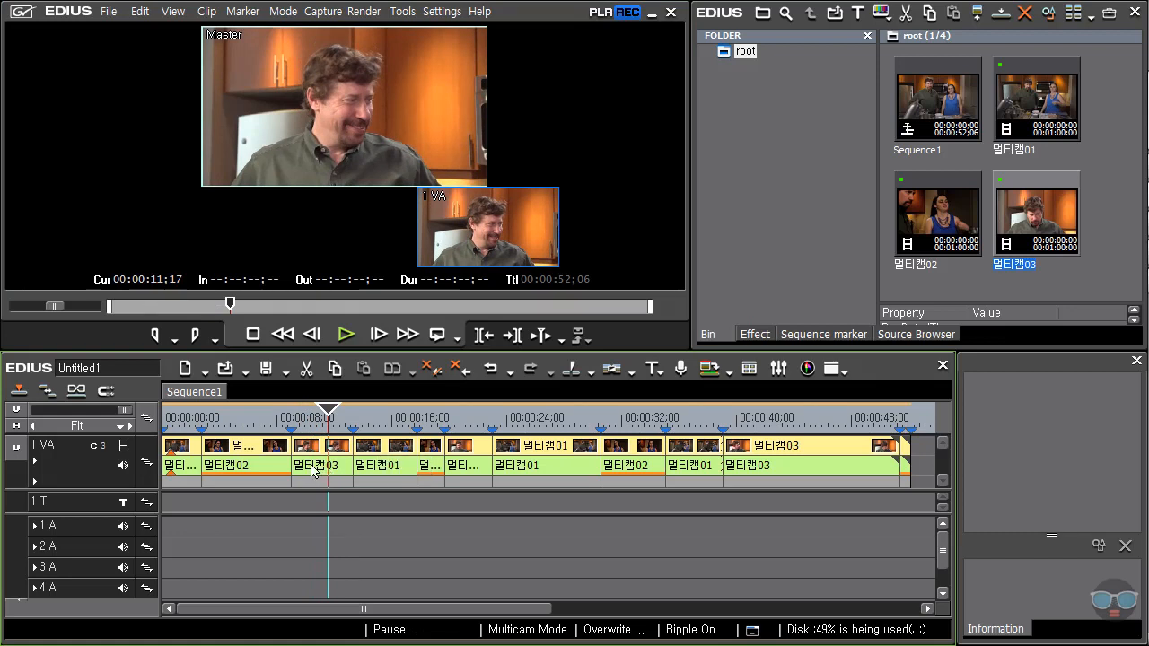
click(313, 469)
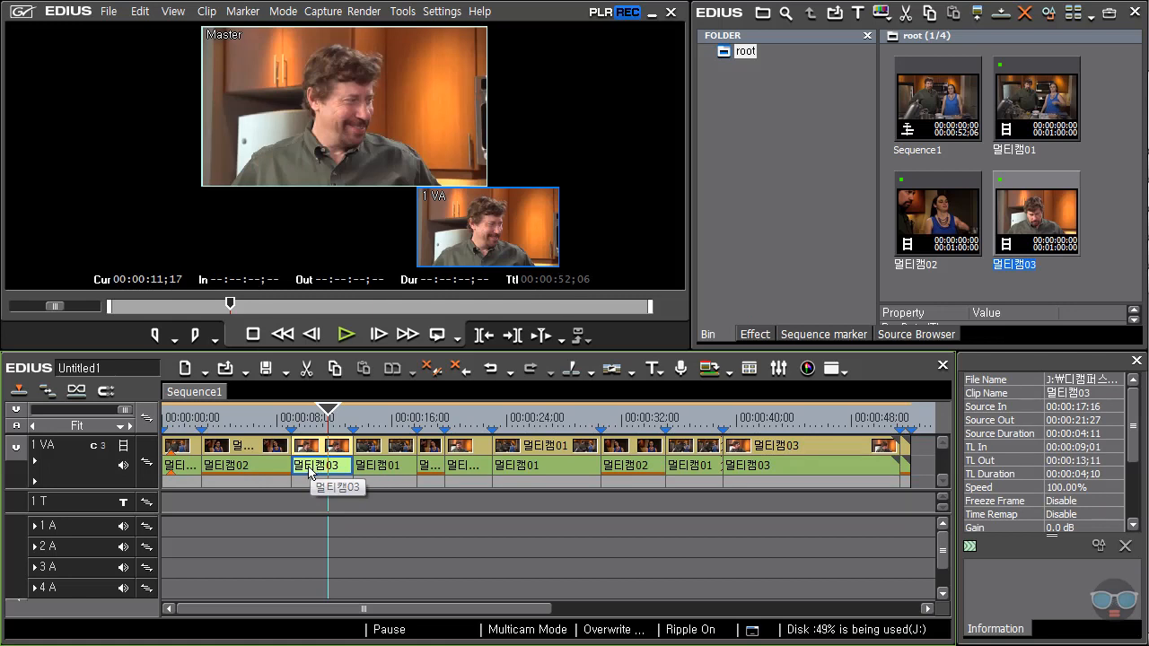
double_click(314, 469)
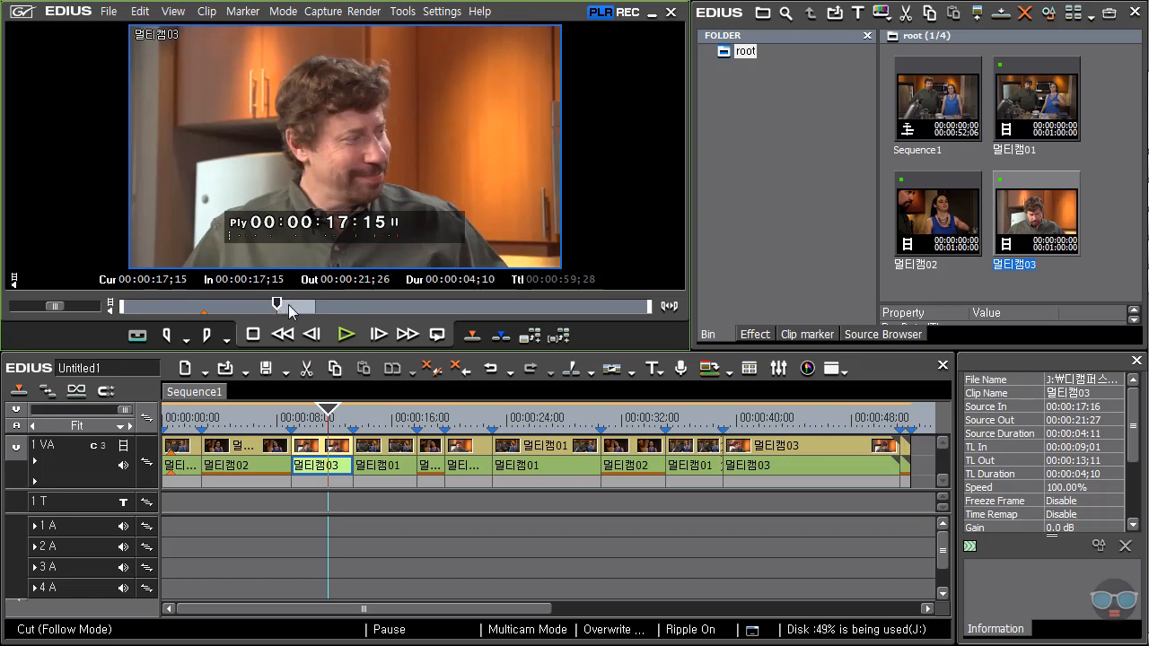
key(shift+f)
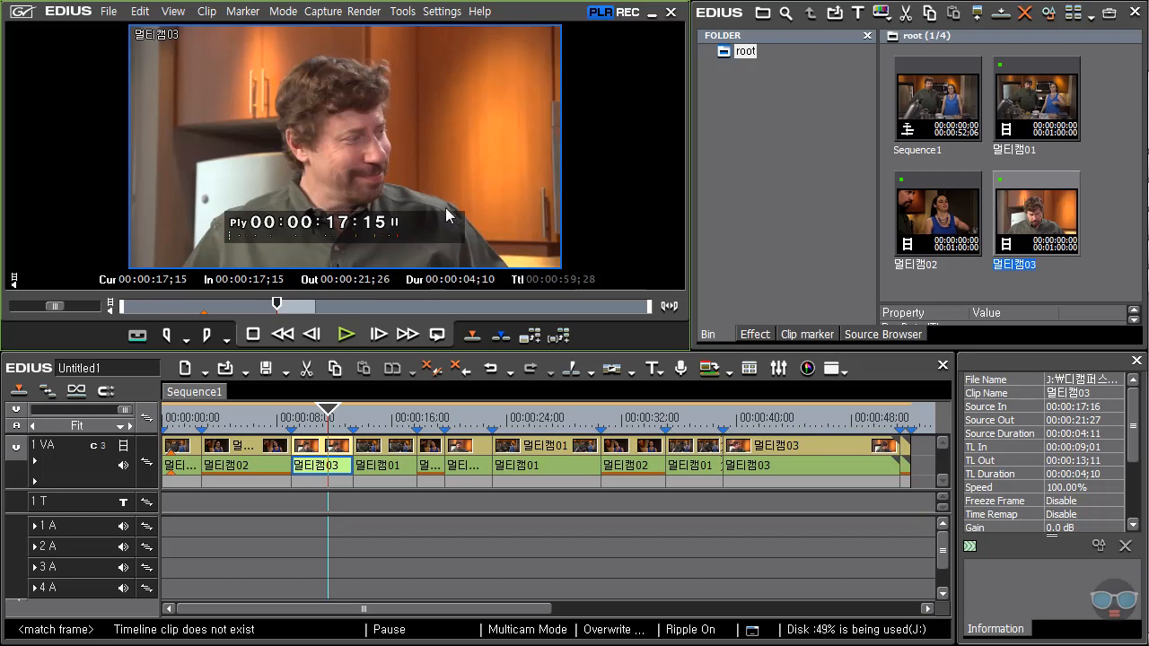
drag(463, 241, 296, 529)
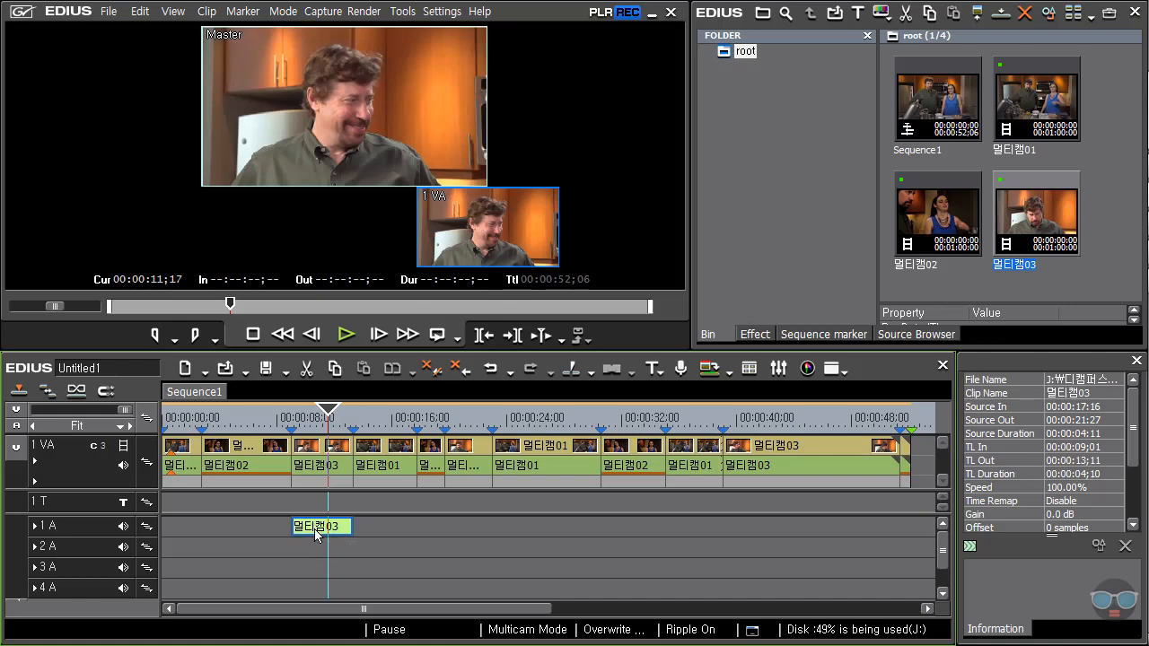
- Mute the audio of track 1 VA and enlarge the timeline area
click(123, 466)
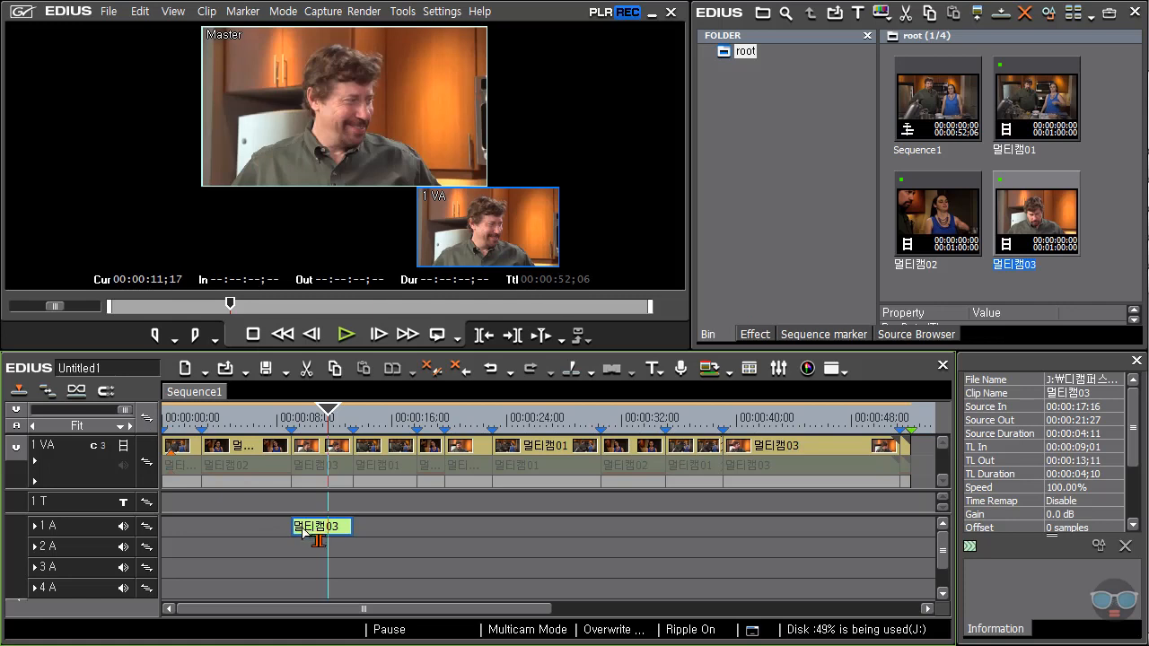
click(351, 527)
mouse_move(352, 528)
mouse_down()
mouse_move(377, 530)
mouse_move(353, 527)
mouse_up()
click(222, 510)
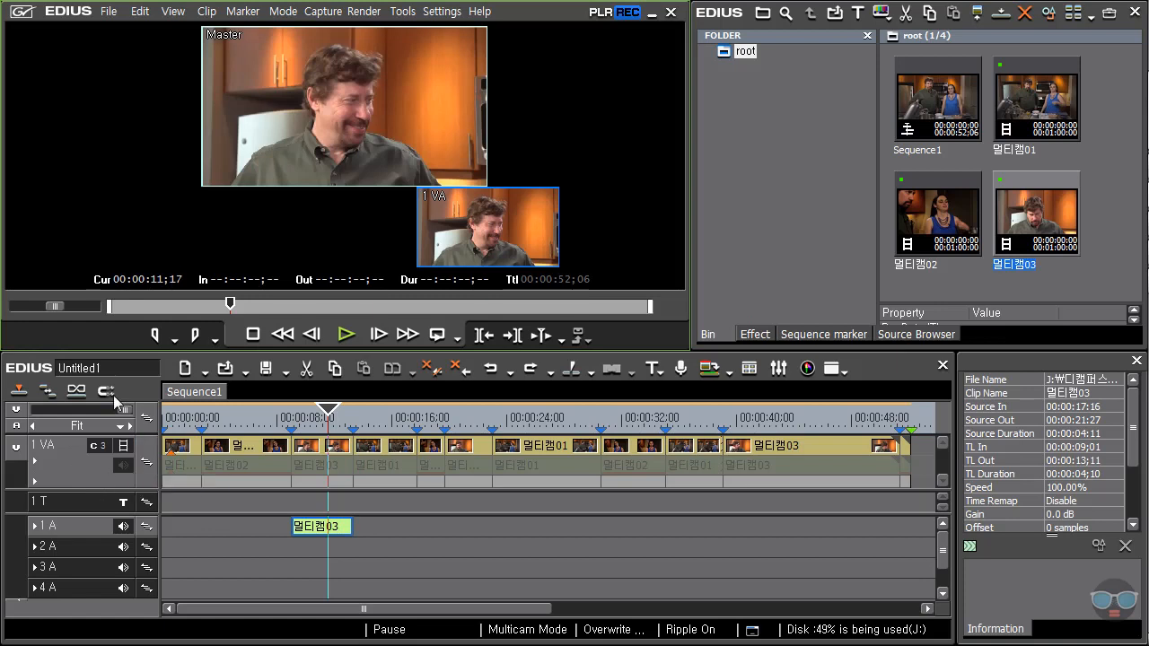
drag(120, 325, 120, 268)
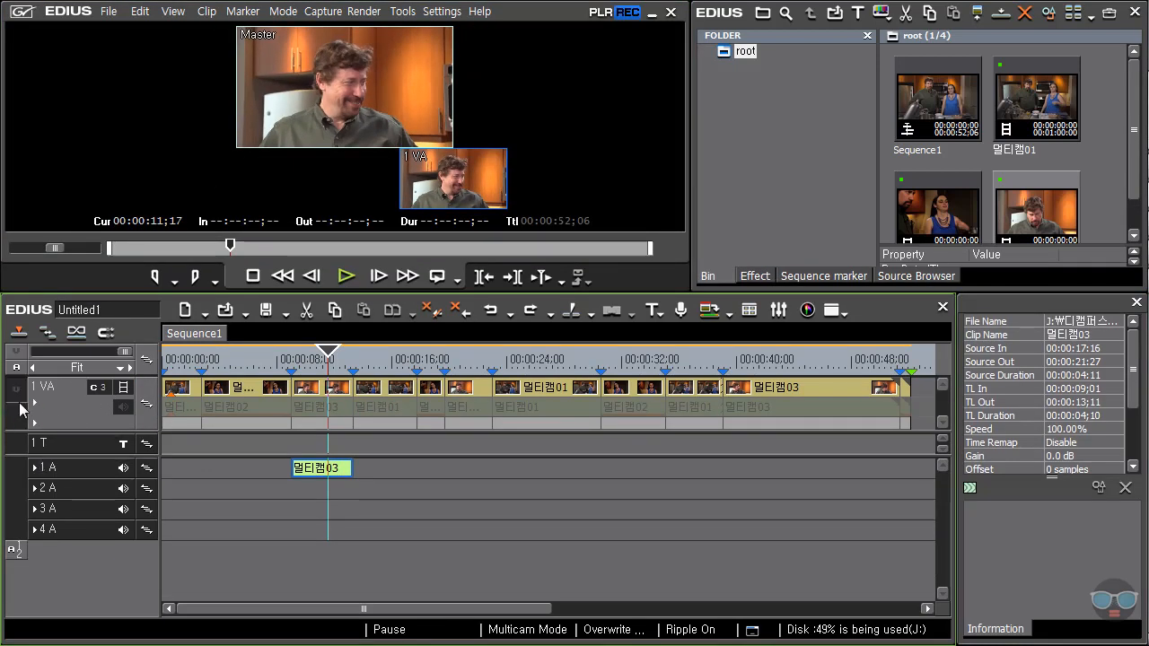
- Extend the 멀티캠03 audio clip on track 1 A at both ends so it runs from 00:00:00;00 to 00:00:51;13
click(71, 468)
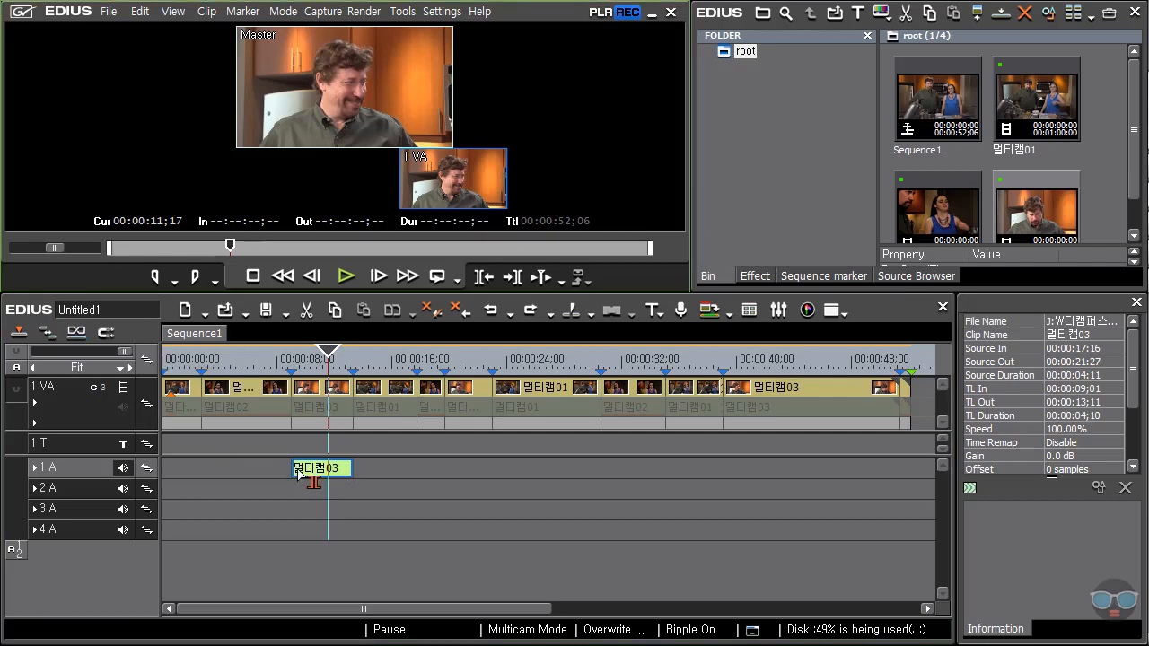
drag(296, 473, 164, 476)
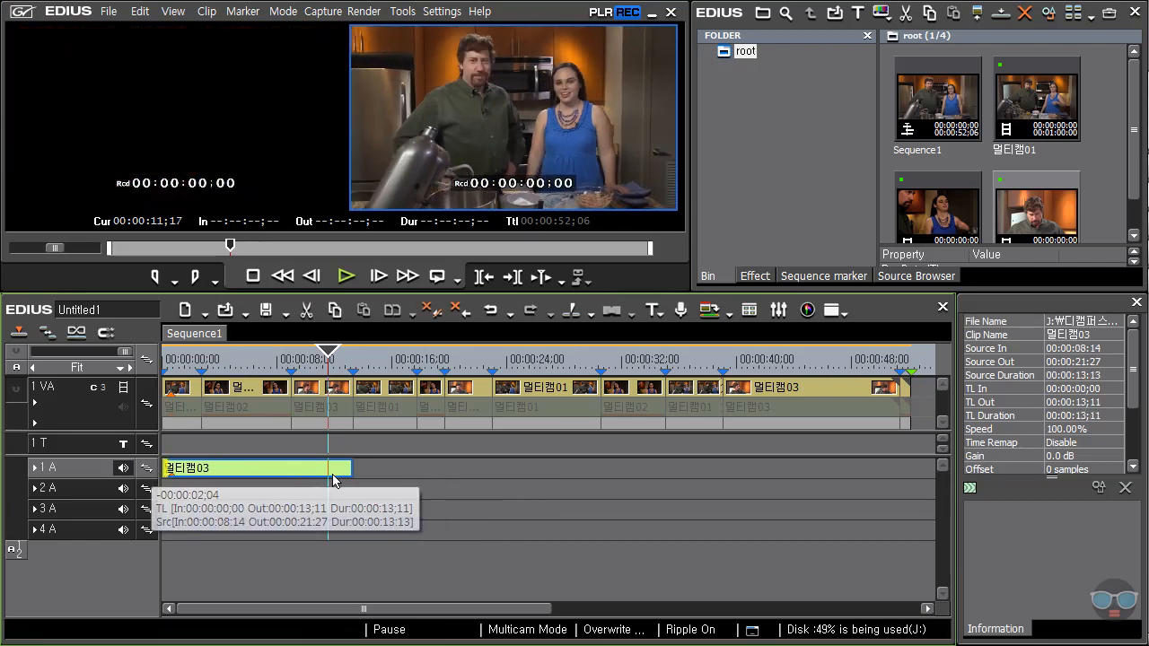
drag(359, 480, 855, 473)
drag(432, 608, 301, 594)
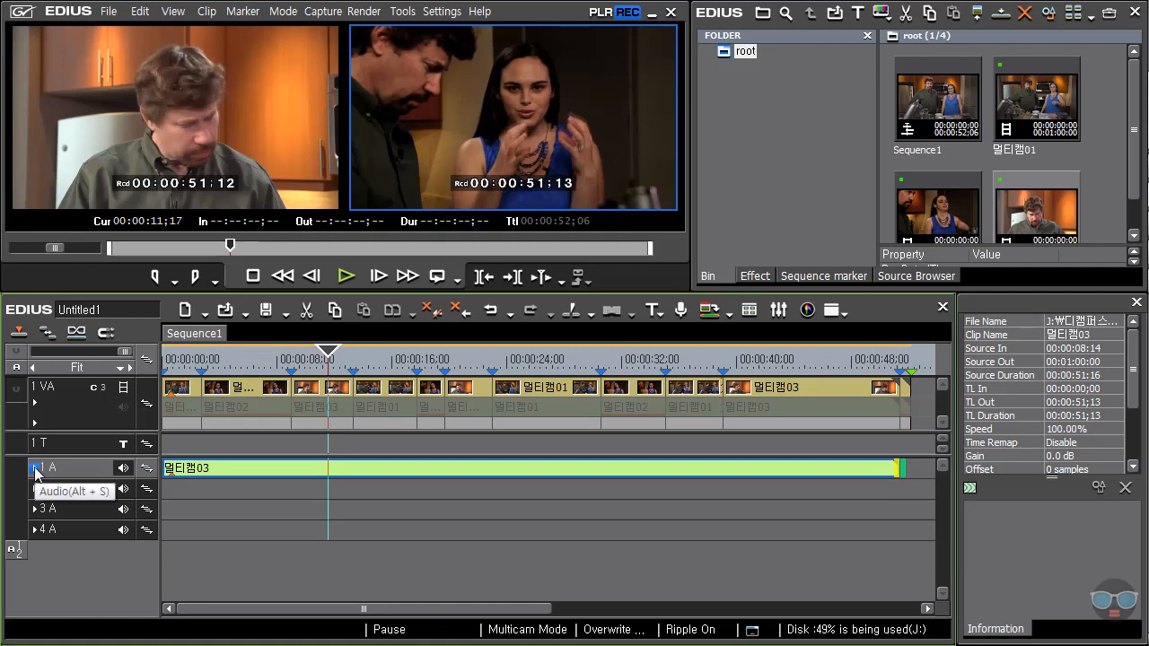
- Expand track 1 A to show its waveform and play the sequence from the beginning to 00:00:02;23
click(35, 469)
drag(331, 355, 144, 356)
key(space)
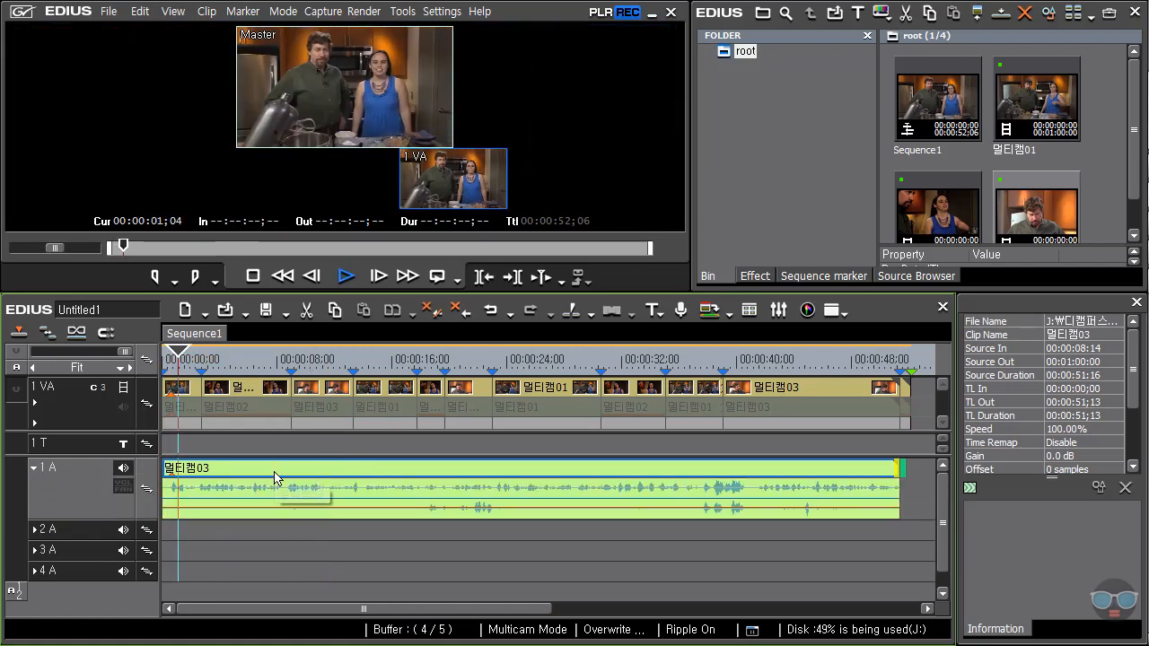
key(space)
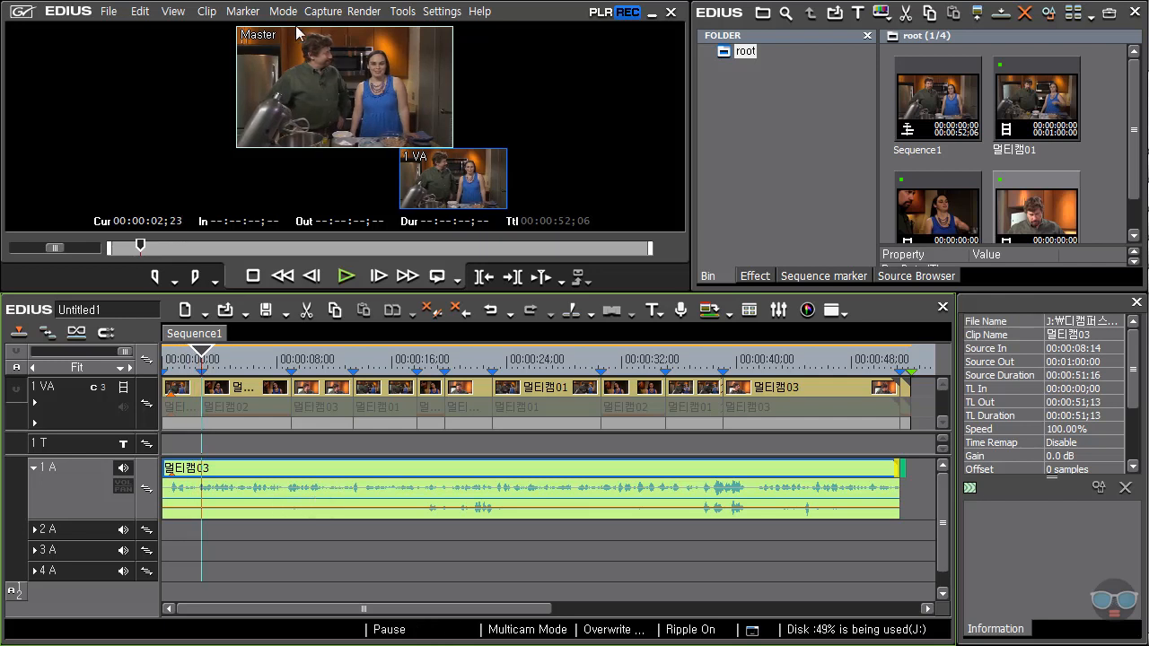
- Switch from Multicam Mode to Normal Mode and play the sequence from the beginning, pausing at 00:00:12;06
click(283, 11)
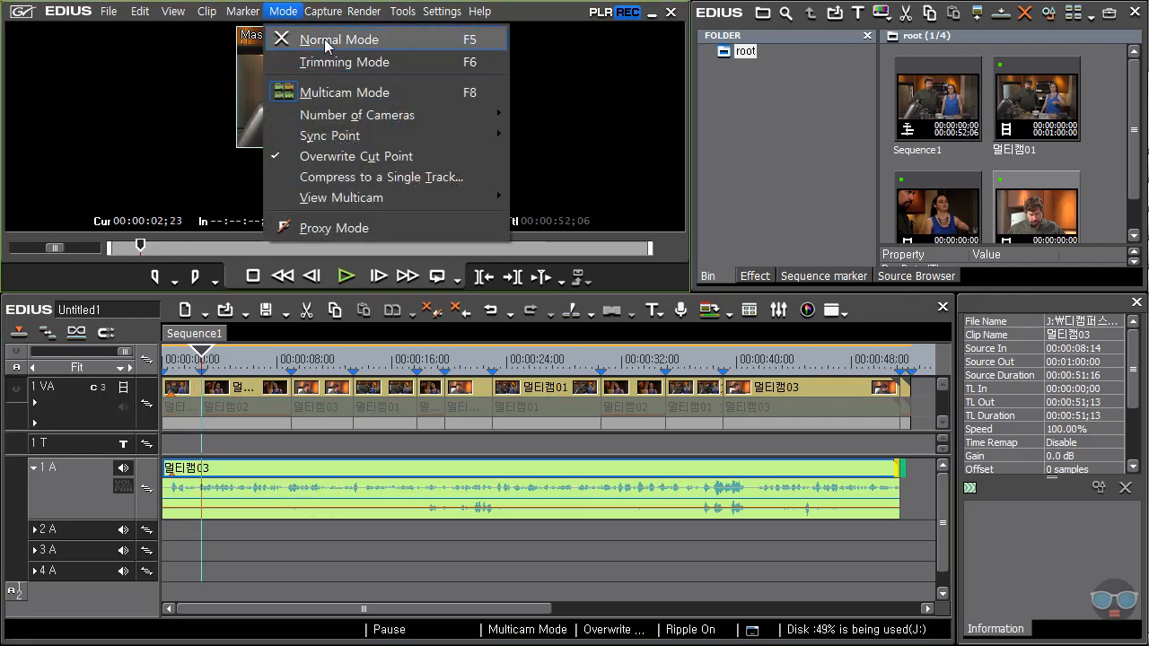
click(326, 39)
key(Home)
key(space)
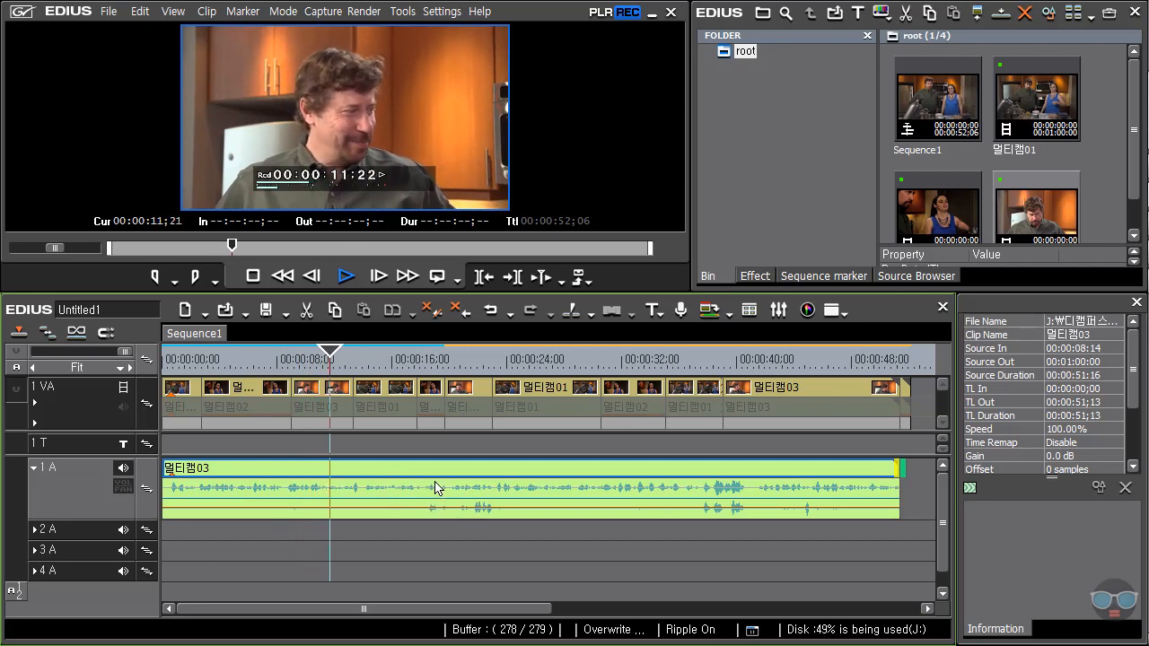
key(space)
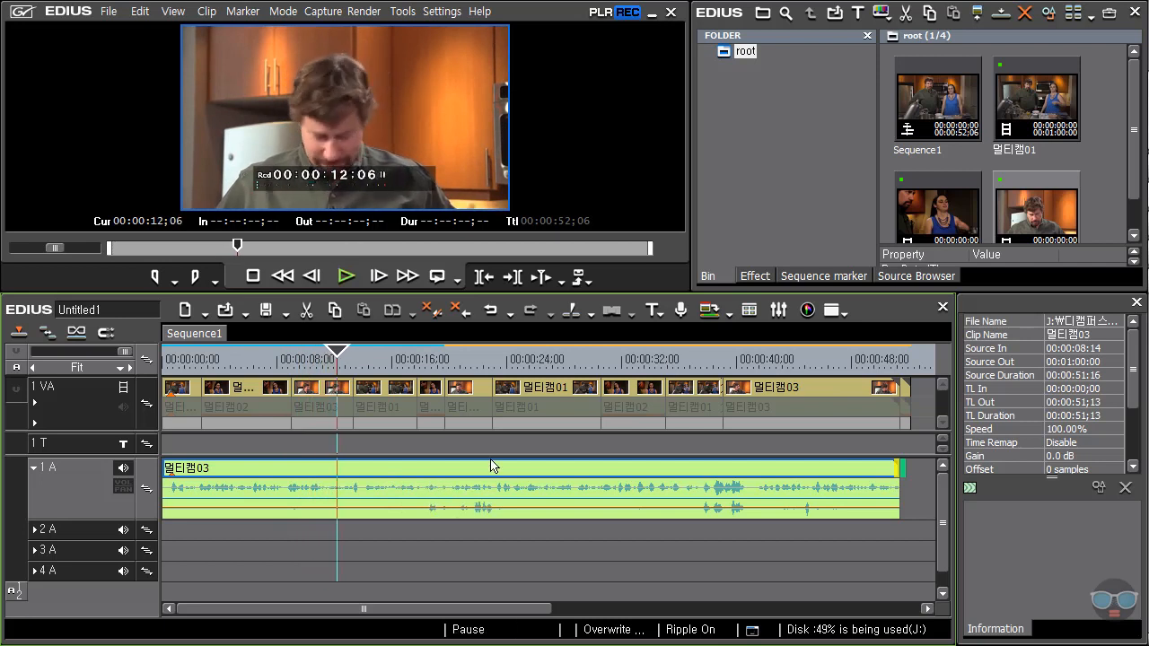